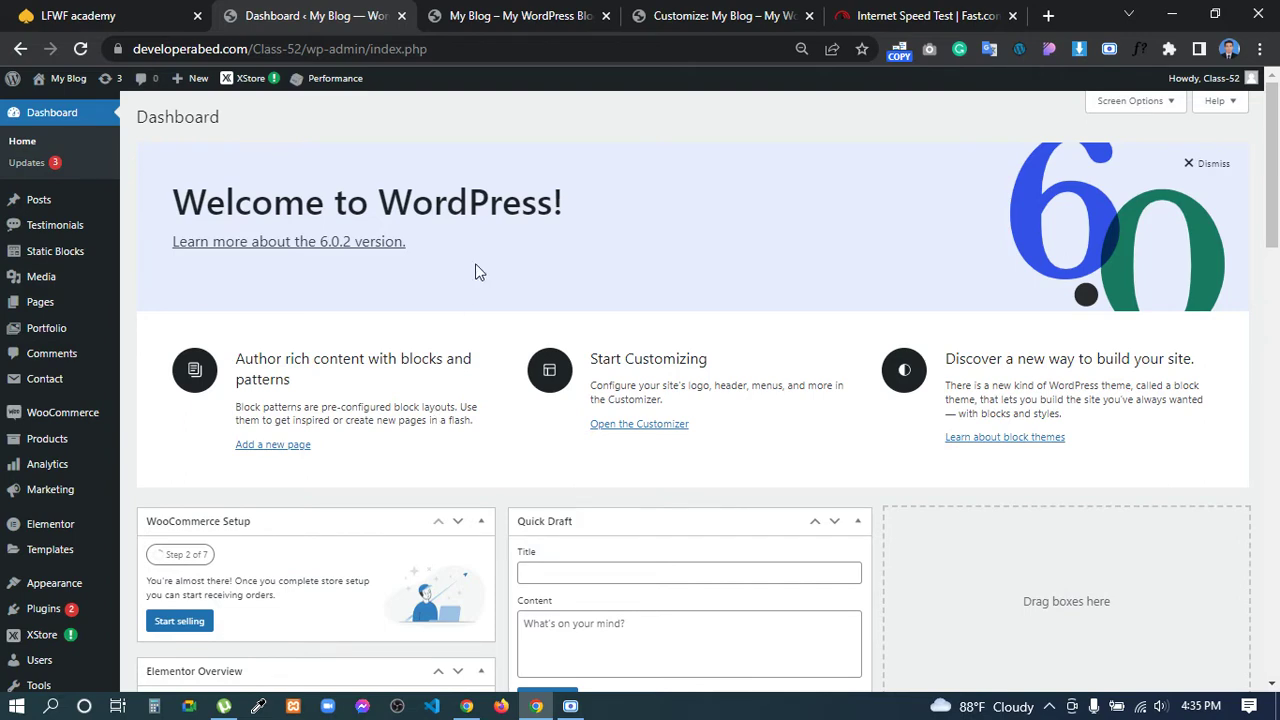
{"action": "left_click", "coordinate": [668, 11]}
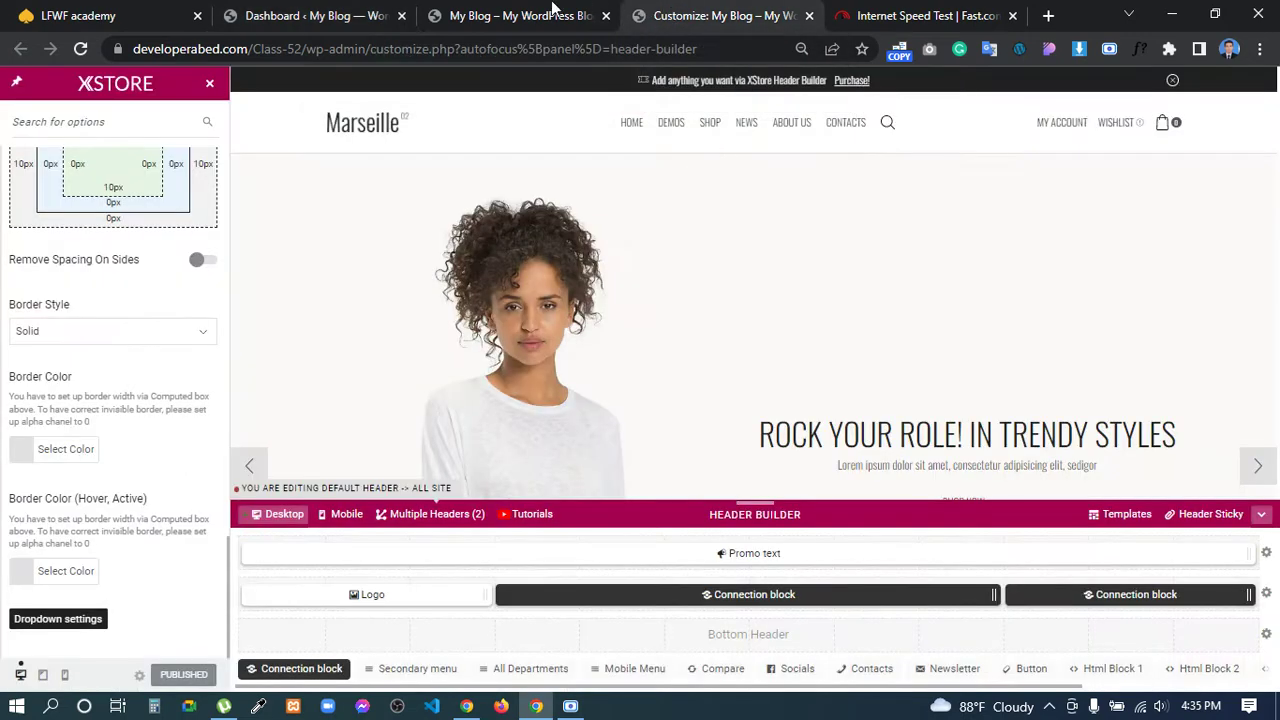
{"action": "left_click", "coordinate": [515, 15]}
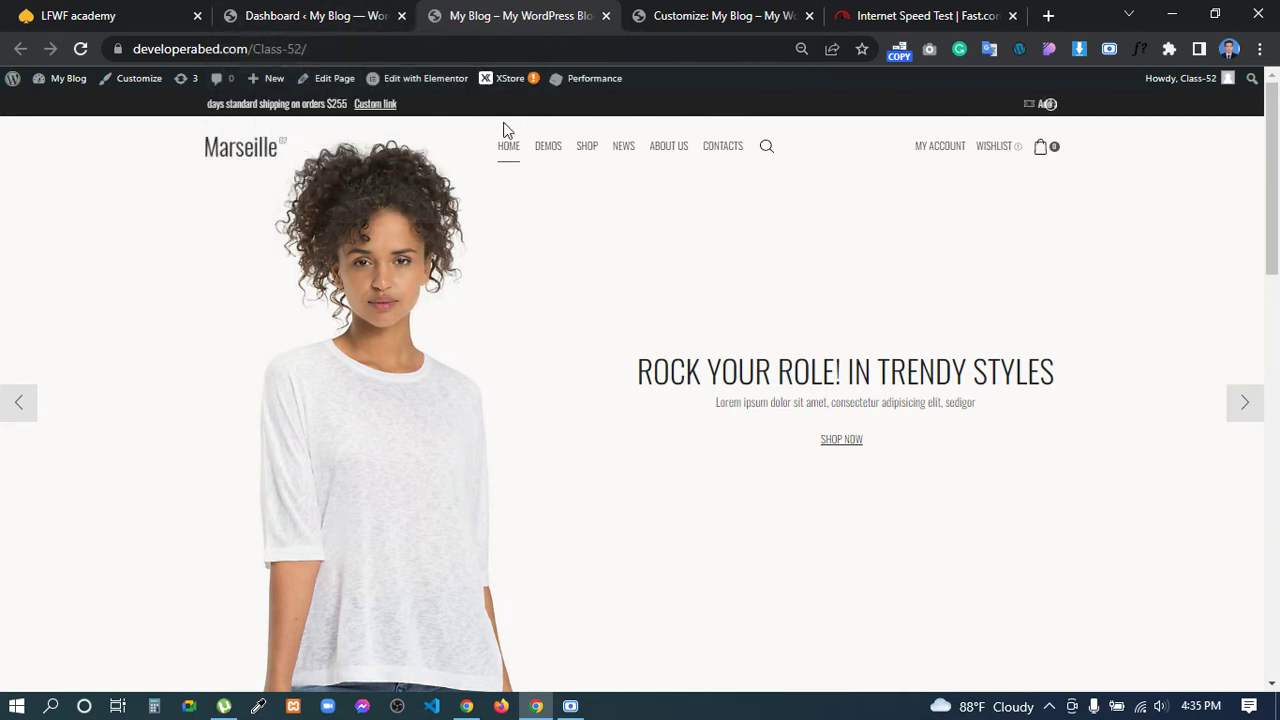
{"action": "mouse_move", "coordinate": [512, 92]}
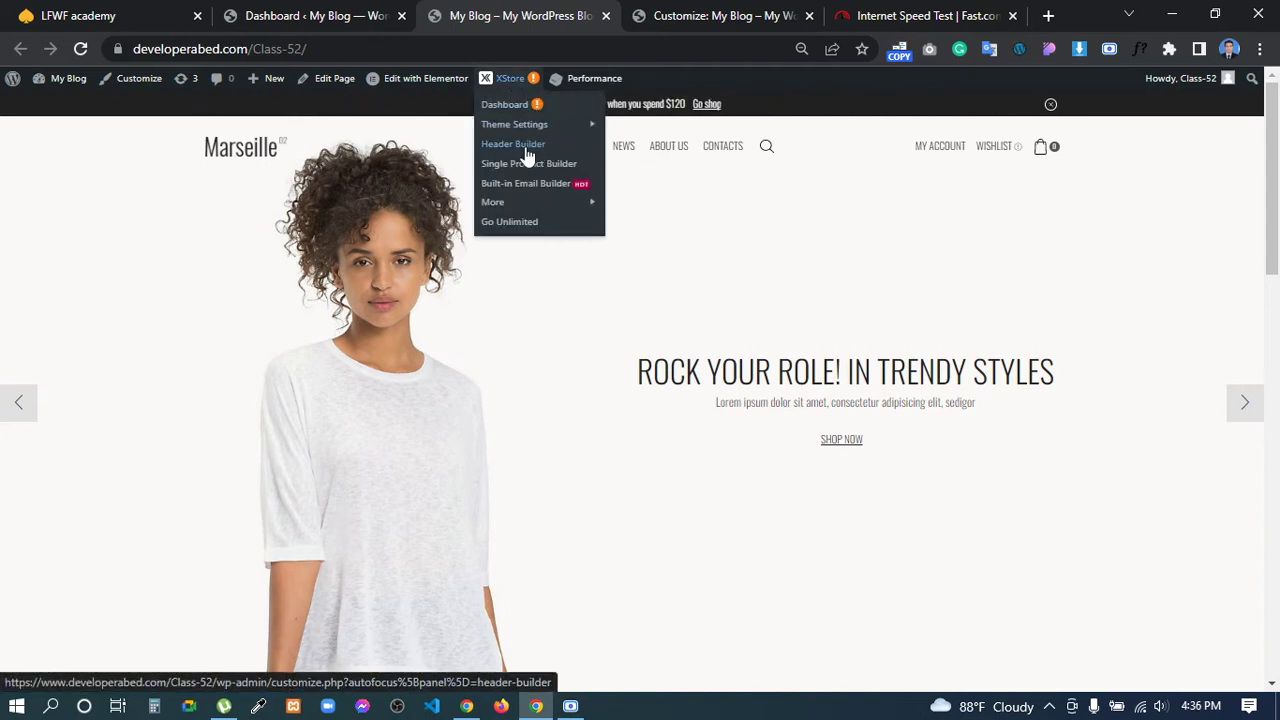
- Open the XStore Header Builder from the WordPress admin dashboard and close the old Customizer browser tab
{"action": "left_click", "coordinate": [313, 10]}
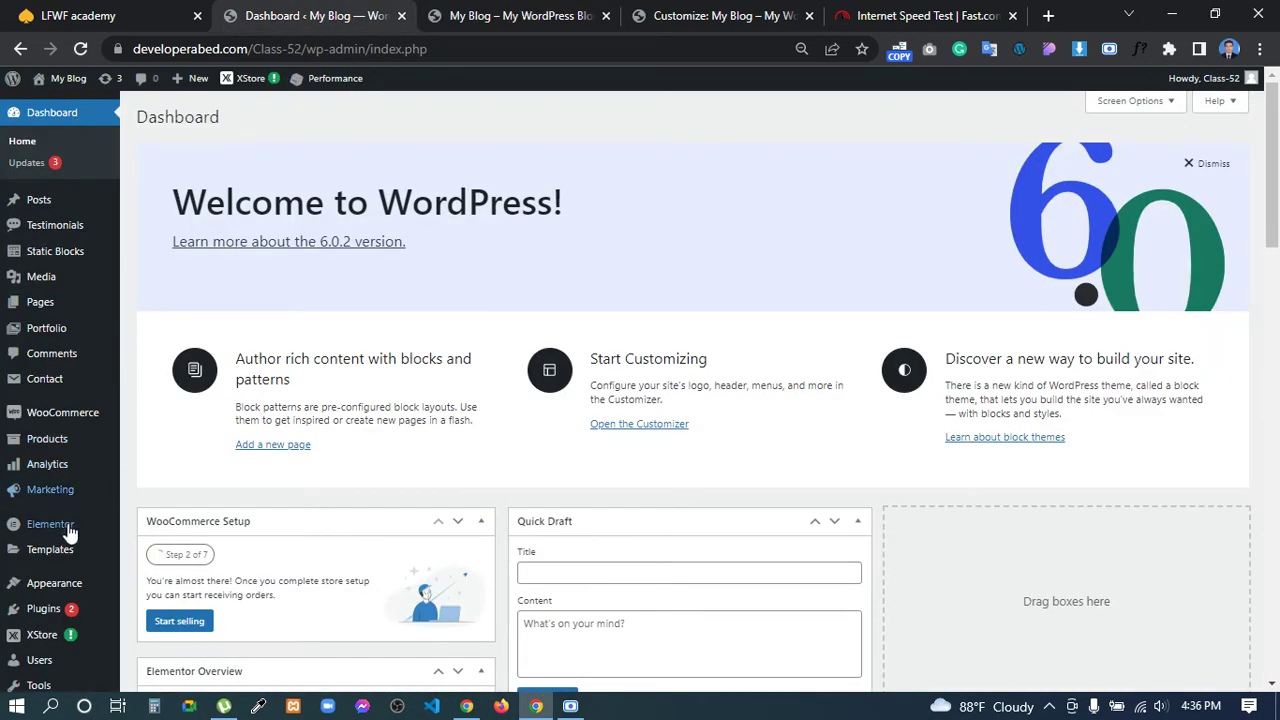
{"action": "scroll", "coordinate": [30, 530], "scroll_direction": "down", "scroll_amount": 1}
{"action": "mouse_move", "coordinate": [43, 553]}
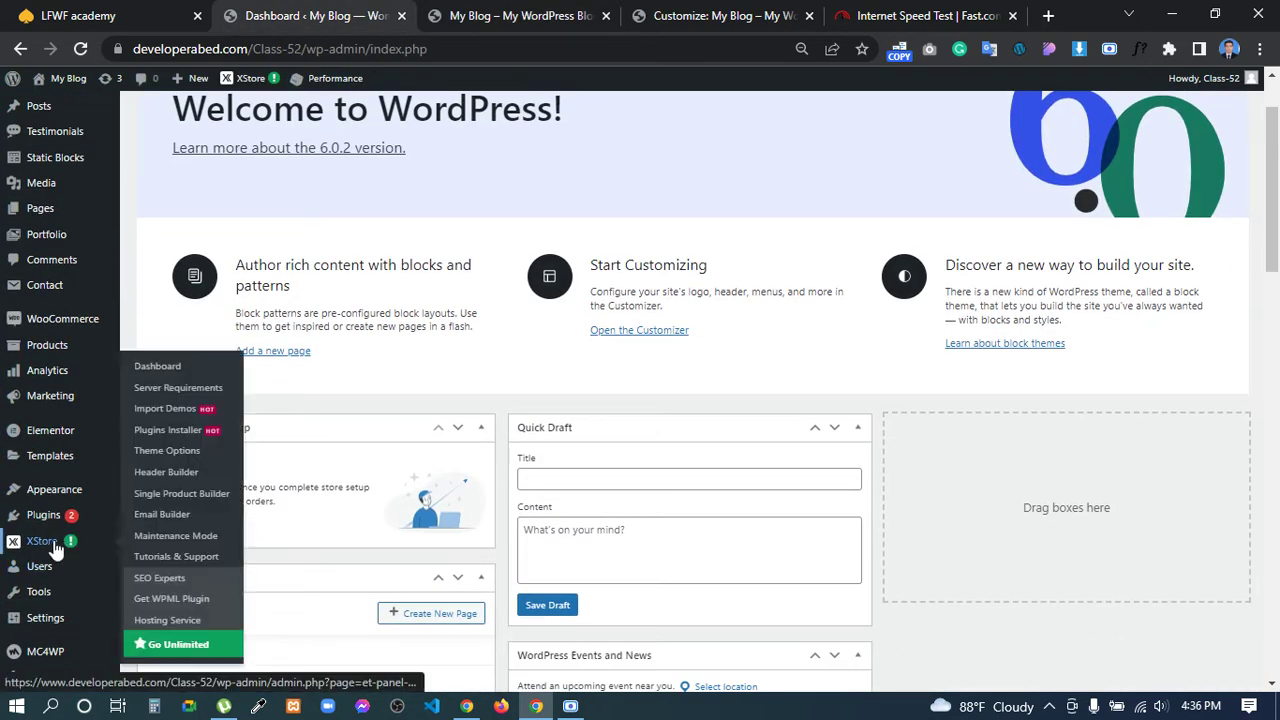
{"action": "left_click", "coordinate": [175, 482]}
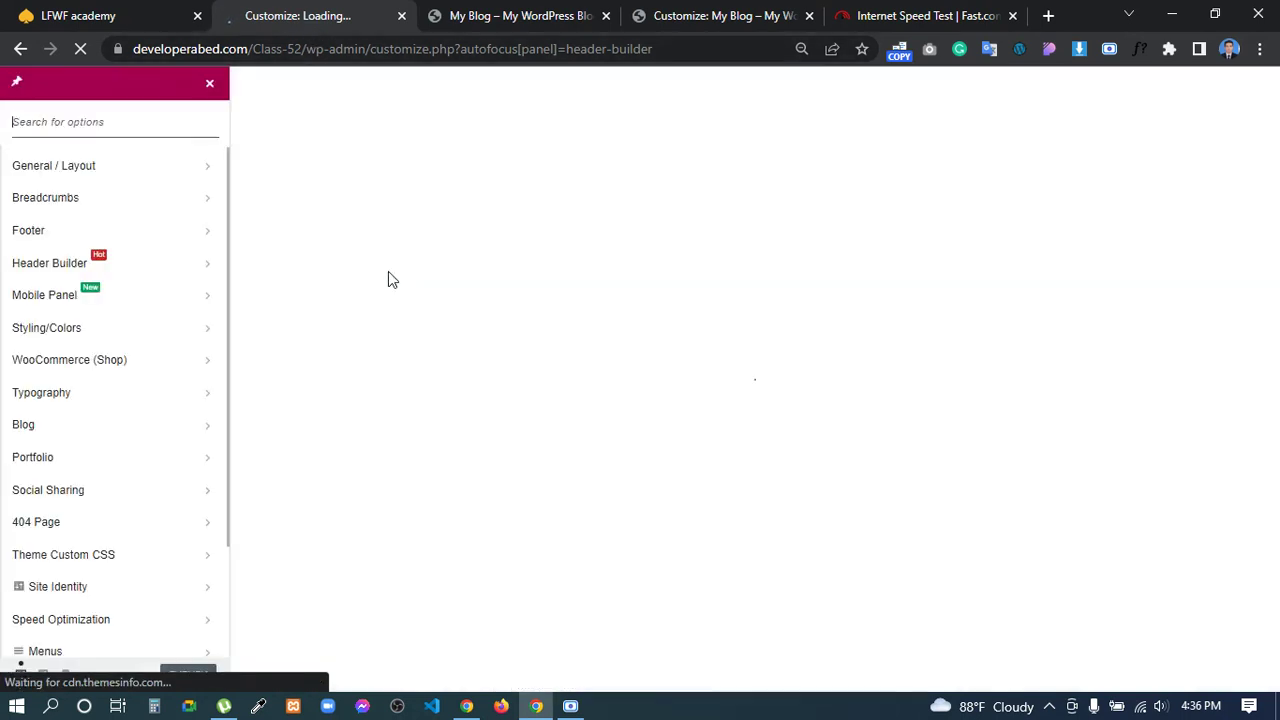
{"action": "left_click", "coordinate": [809, 15]}
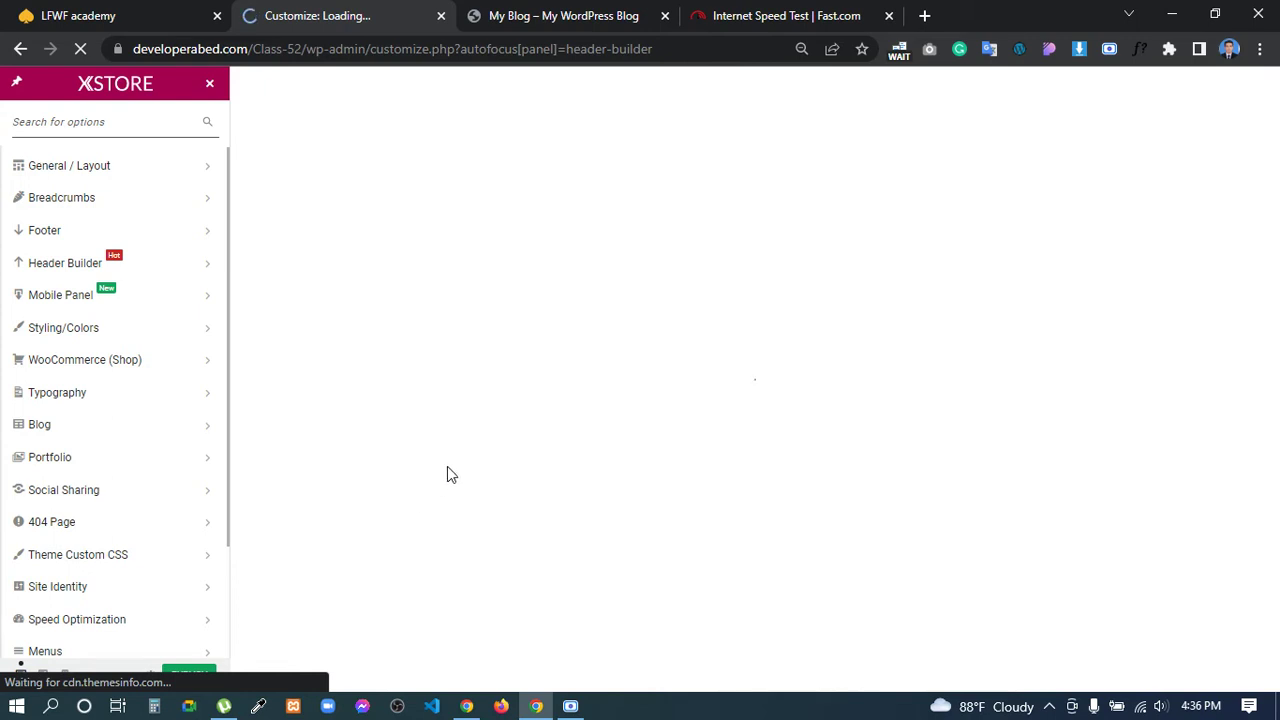
{"action": "scroll", "coordinate": [134, 495], "scroll_direction": "down", "scroll_amount": 3}
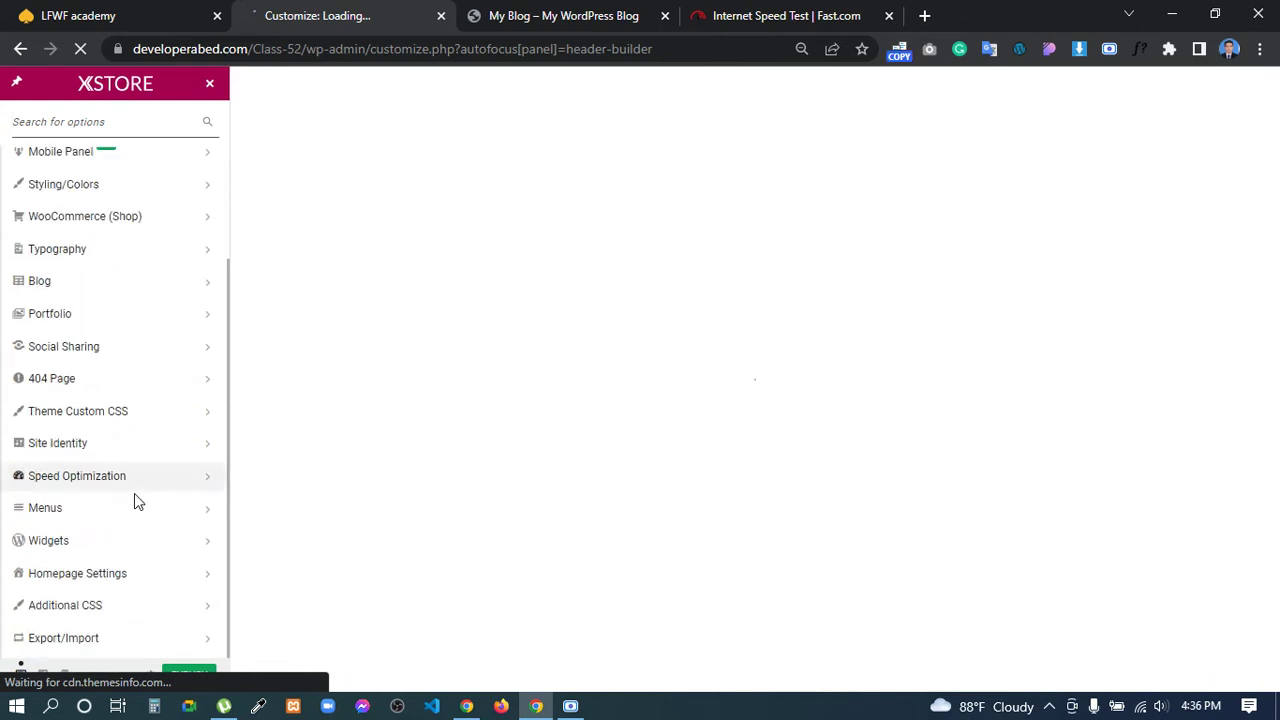
{"action": "scroll", "coordinate": [140, 466], "scroll_direction": "up", "scroll_amount": 3}
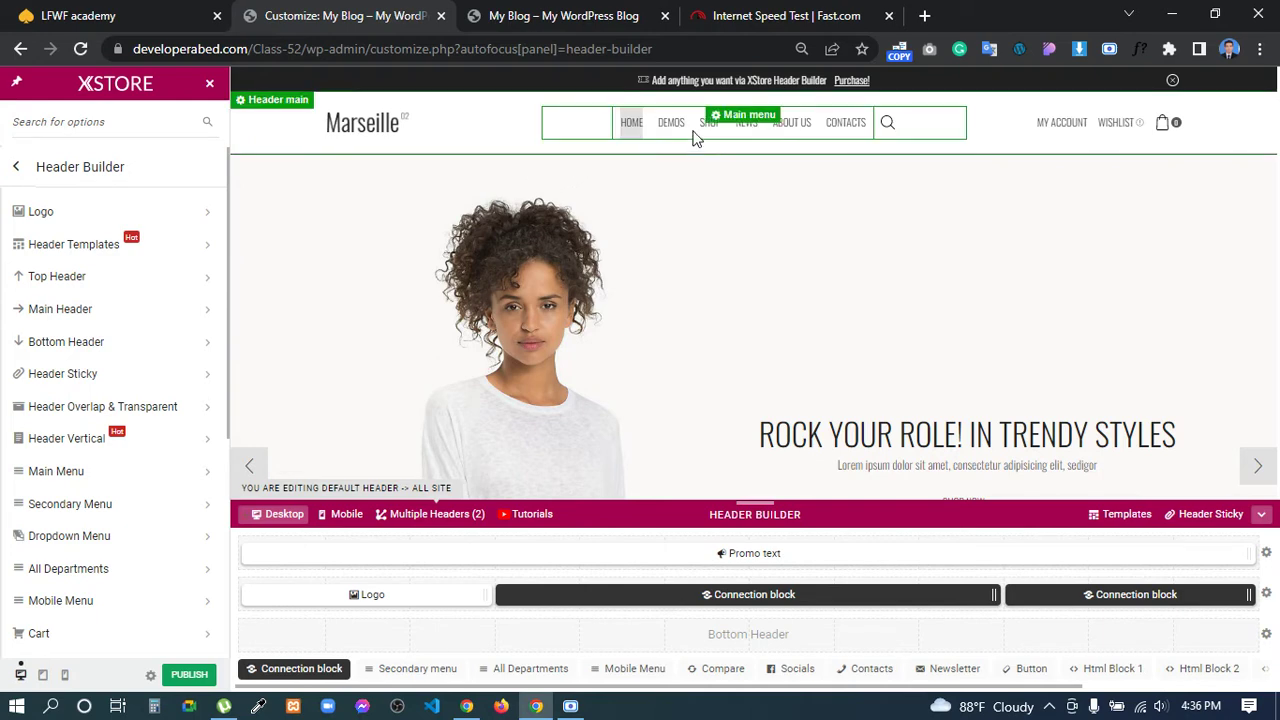
- Open the header's main menu settings and set the menu text color to red
{"action": "left_click", "coordinate": [745, 115]}
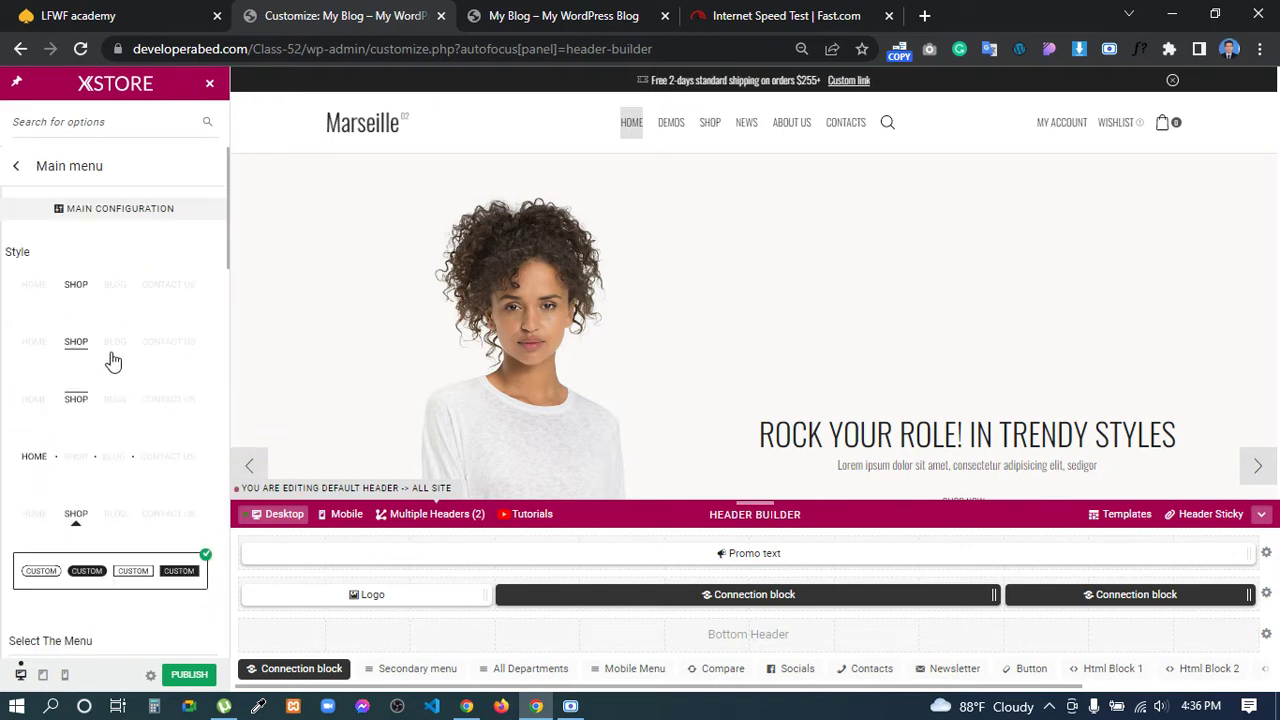
{"action": "scroll", "coordinate": [160, 380], "scroll_direction": "down", "scroll_amount": 2}
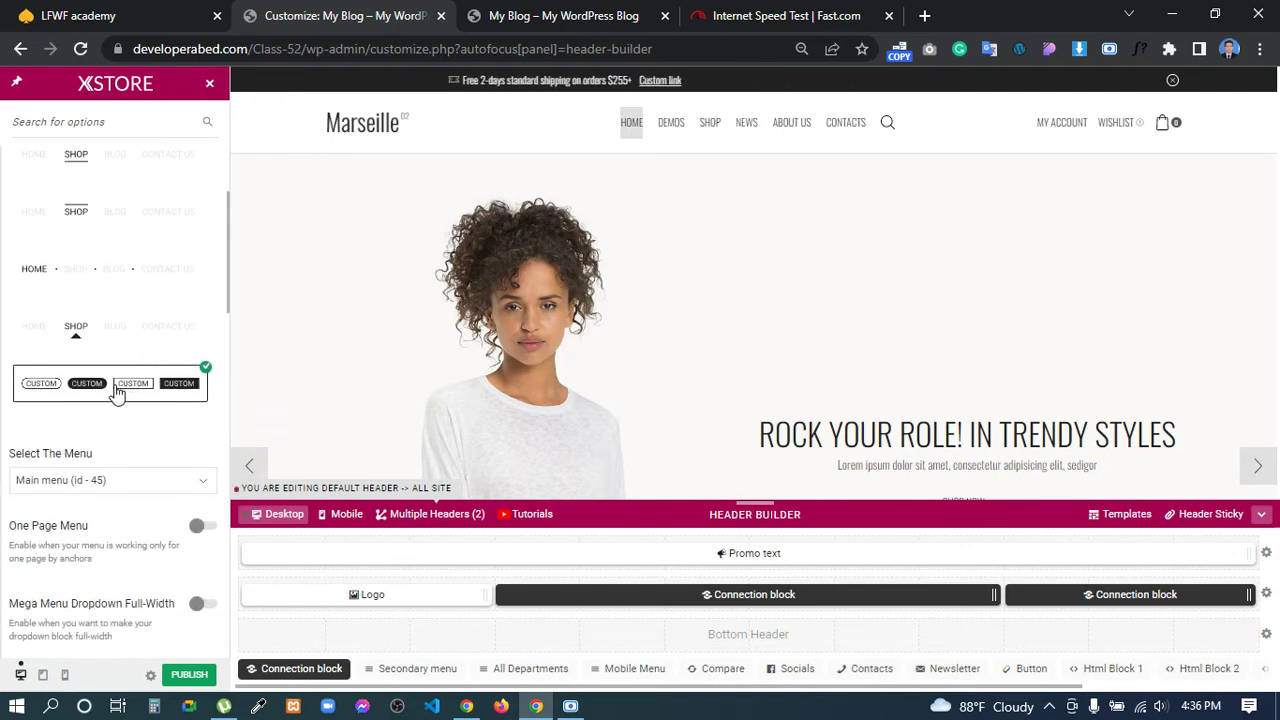
{"action": "scroll", "coordinate": [130, 300], "scroll_direction": "down", "scroll_amount": 2}
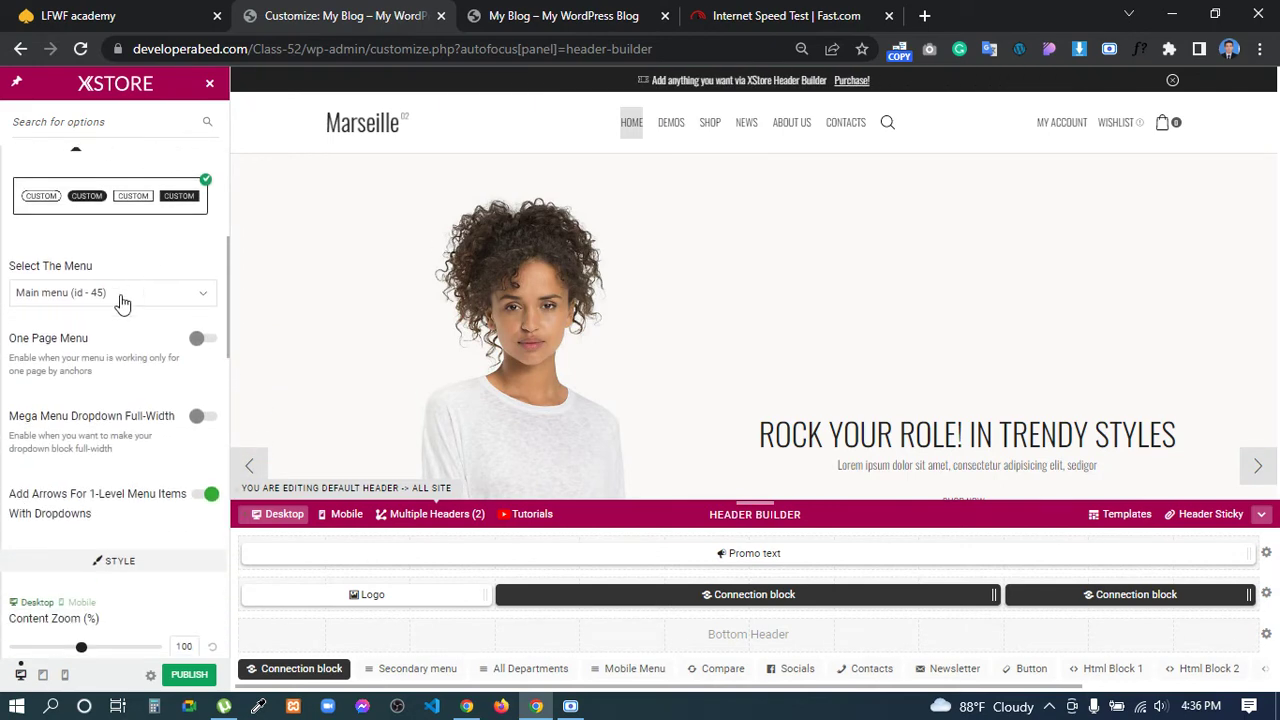
{"action": "scroll", "coordinate": [103, 337], "scroll_direction": "down", "scroll_amount": 3}
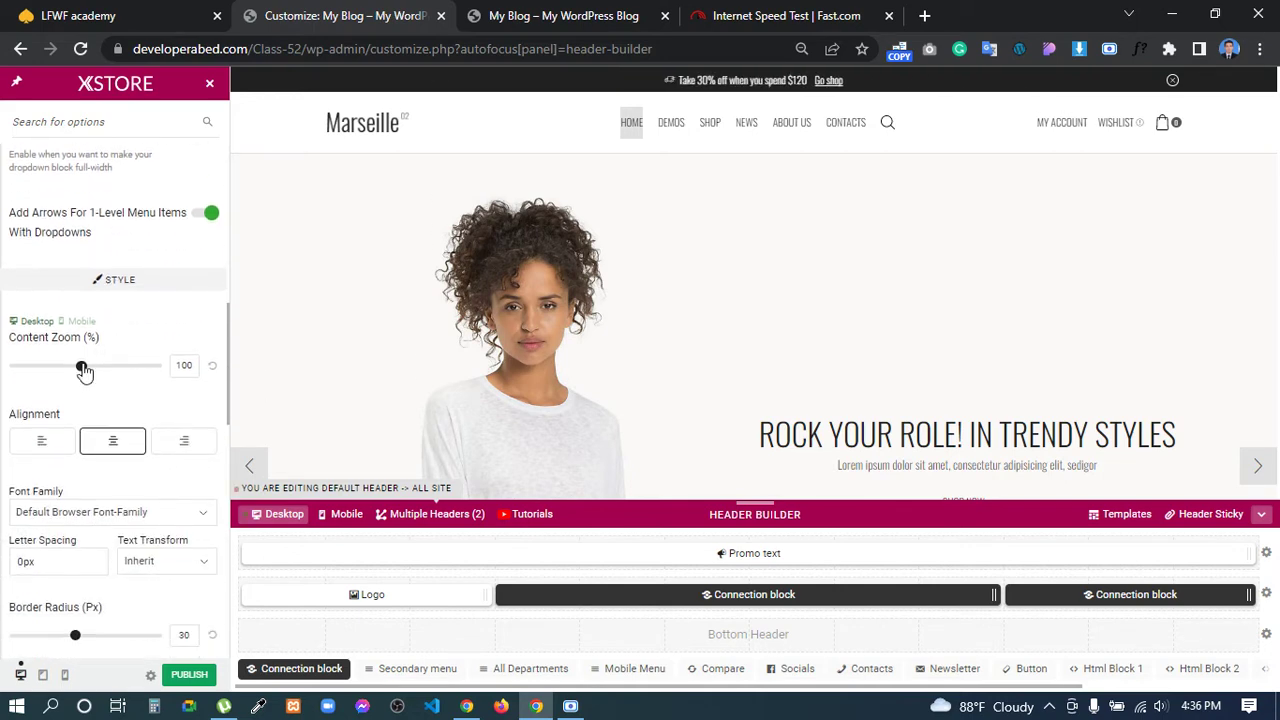
{"action": "scroll", "coordinate": [117, 375], "scroll_direction": "down", "scroll_amount": 3}
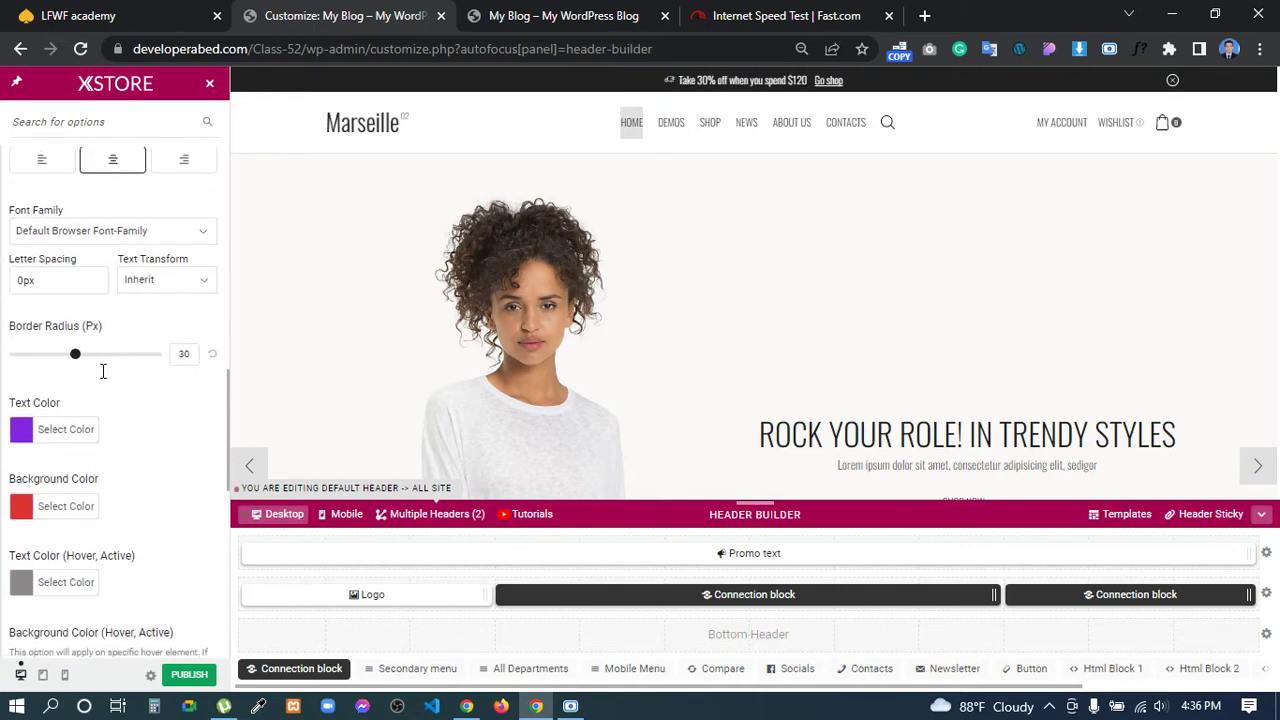
{"action": "left_click", "coordinate": [22, 431]}
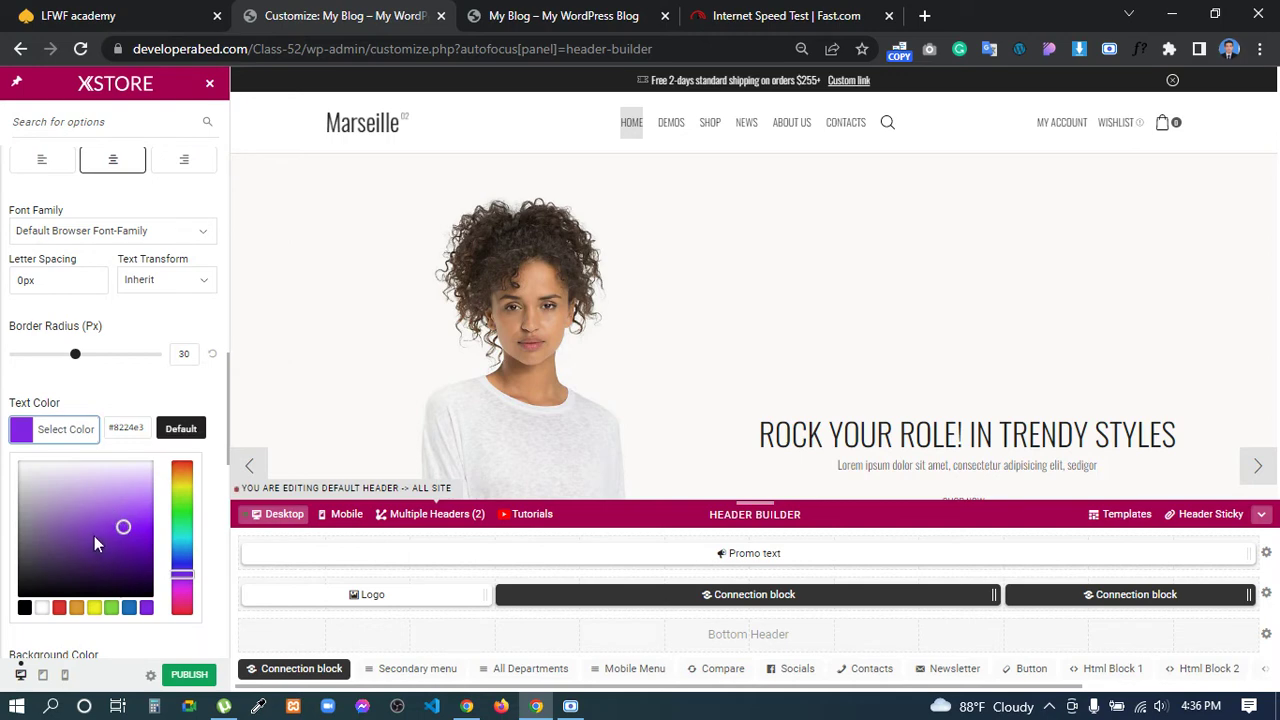
{"action": "left_click", "coordinate": [25, 608]}
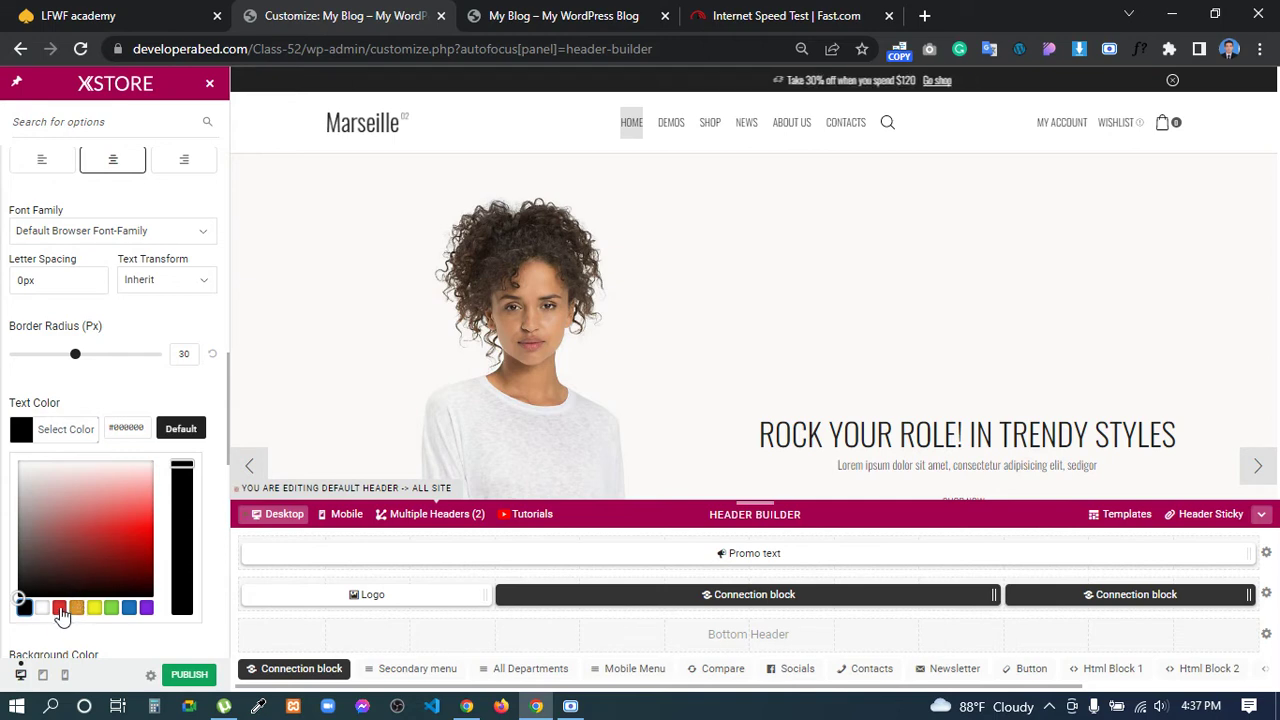
{"action": "left_click", "coordinate": [59, 608]}
{"action": "left_click", "coordinate": [127, 395]}
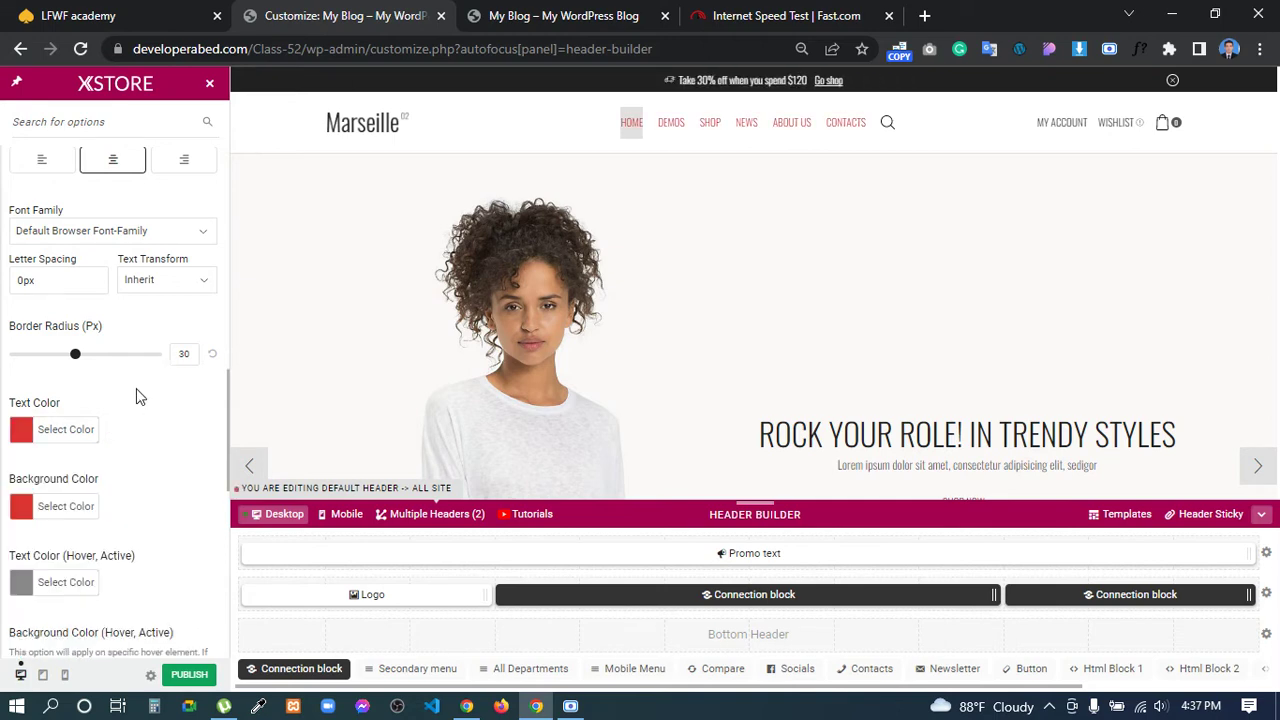
- Set the main menu's background color to white (#ffffff)
{"action": "scroll", "coordinate": [141, 428], "scroll_direction": "down", "scroll_amount": 1}
{"action": "left_click", "coordinate": [21, 413]}
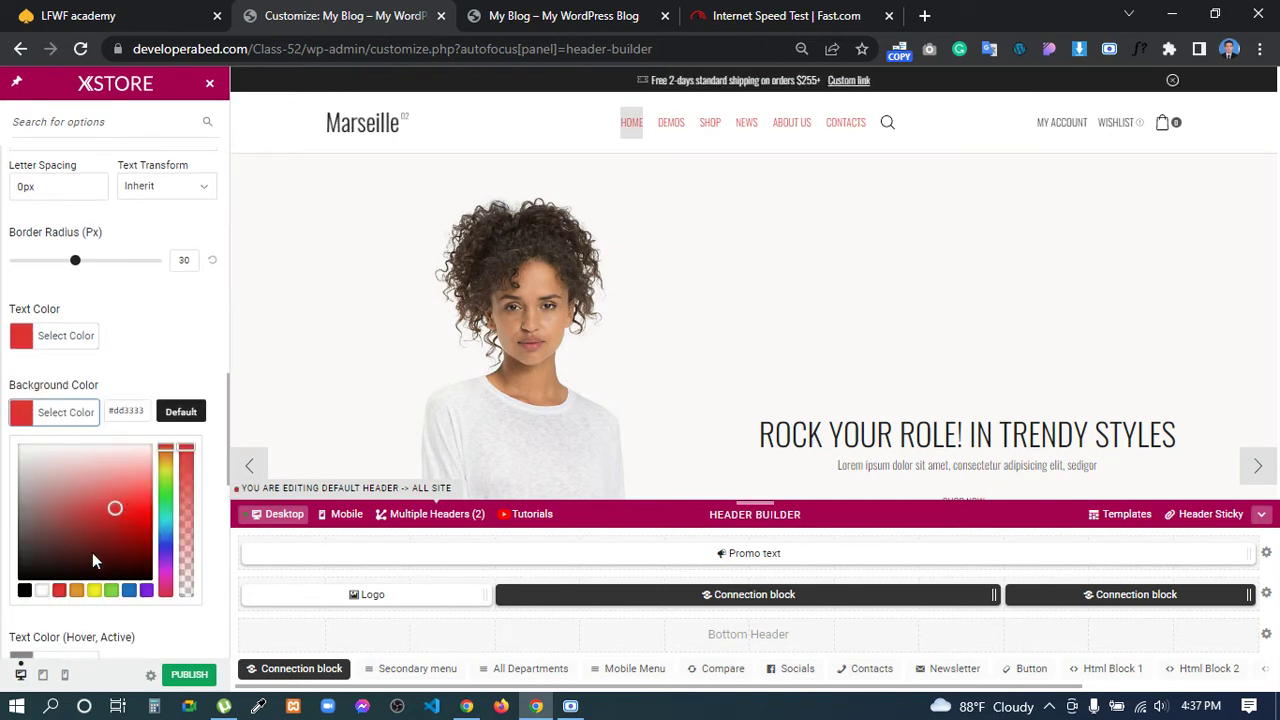
{"action": "left_click", "coordinate": [42, 591]}
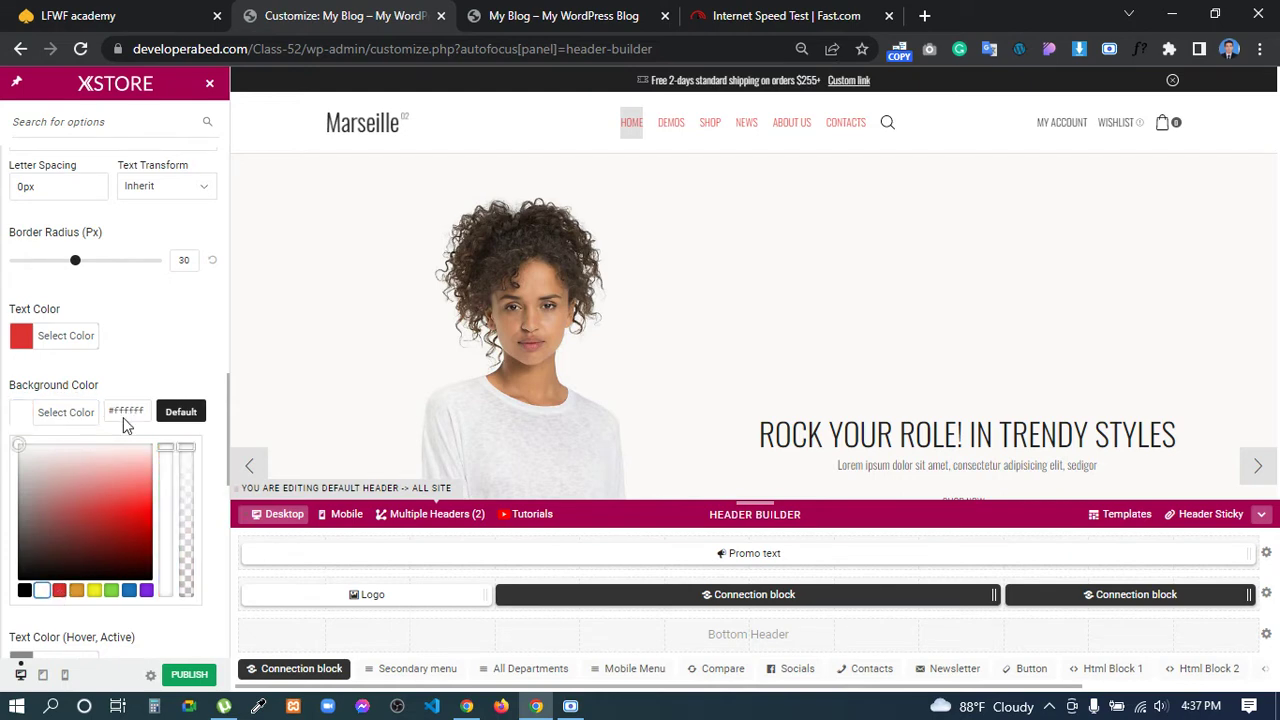
{"action": "left_click", "coordinate": [137, 367]}
- Set the main menu's hover and active text color to black (#000000)
{"action": "scroll", "coordinate": [88, 470], "scroll_direction": "down", "scroll_amount": 2}
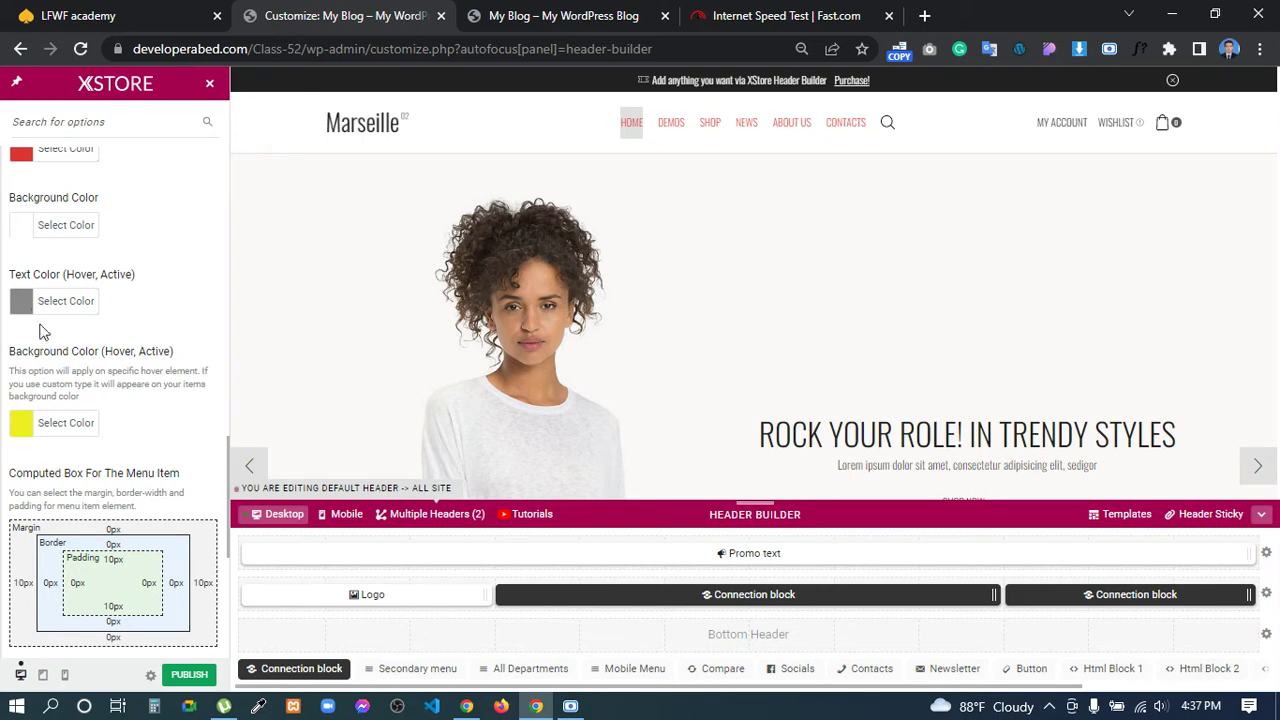
{"action": "left_click", "coordinate": [21, 308]}
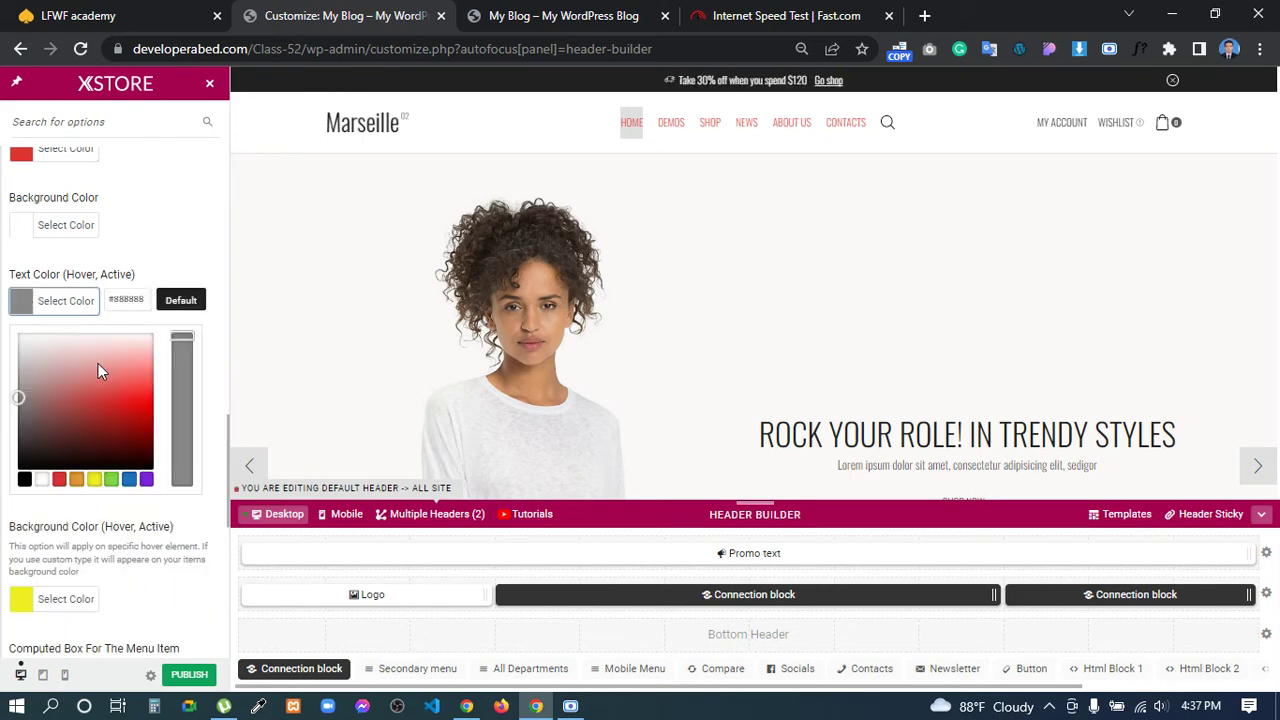
{"action": "left_click", "coordinate": [25, 480]}
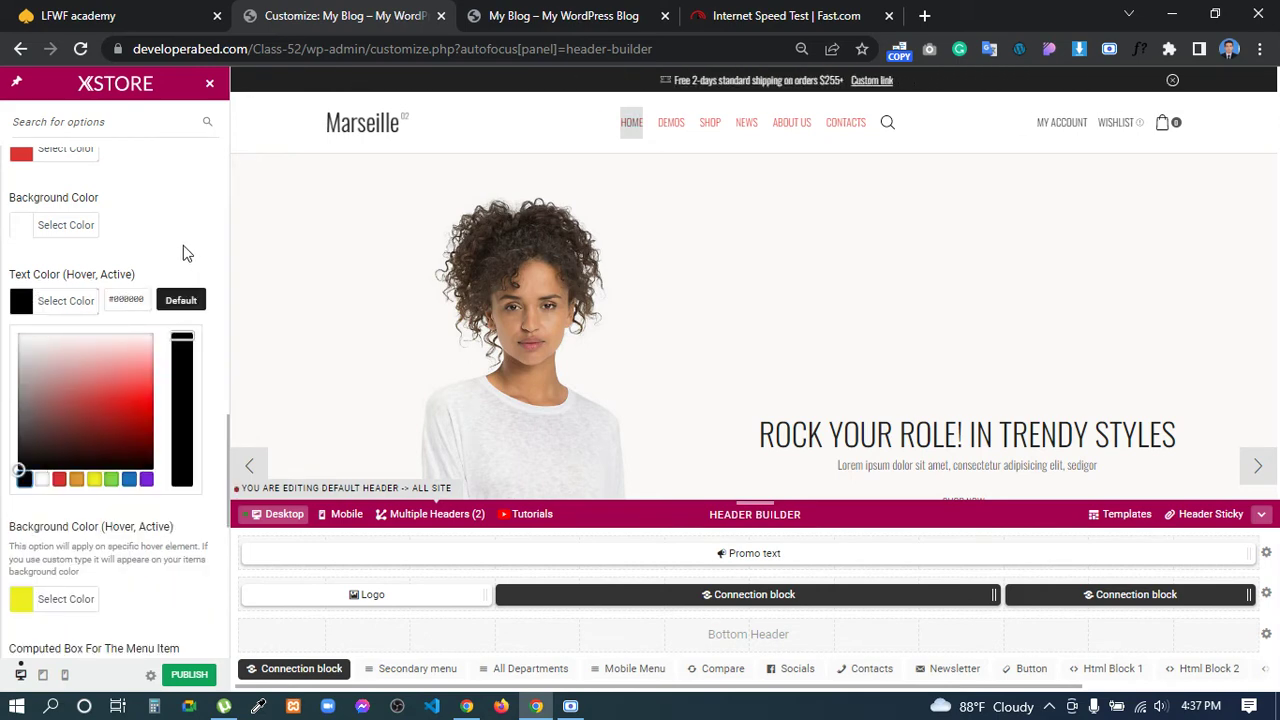
{"action": "left_click", "coordinate": [183, 247]}
- Set the main menu's hover and active background color to a soft green, #71cf9f
{"action": "scroll", "coordinate": [88, 320], "scroll_direction": "up", "scroll_amount": 1}
{"action": "left_click", "coordinate": [40, 516]}
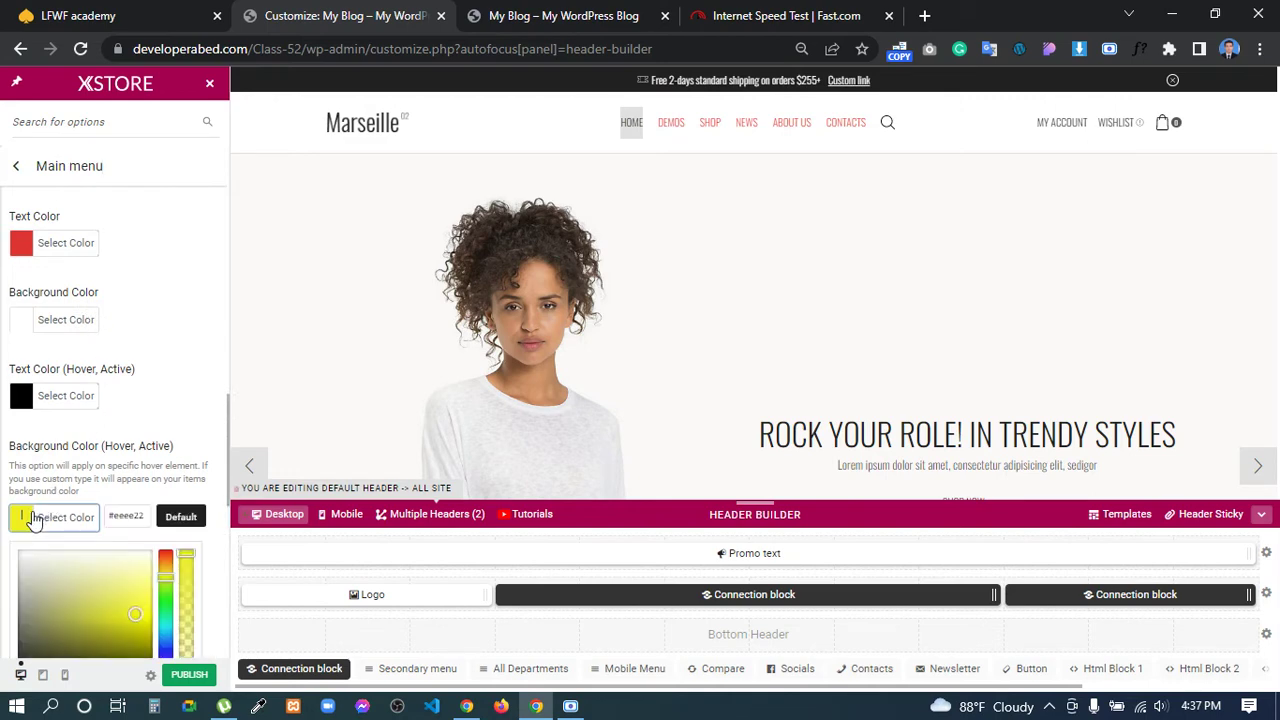
{"action": "scroll", "coordinate": [72, 545], "scroll_direction": "down", "scroll_amount": 1}
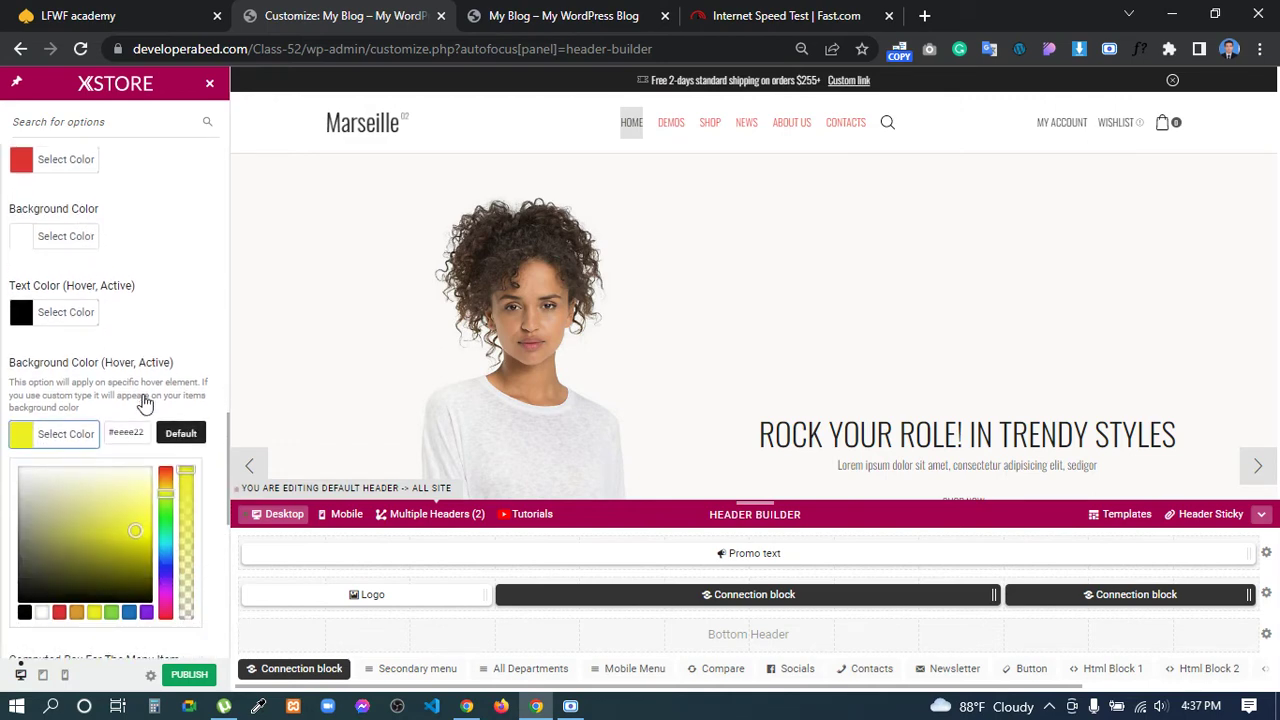
{"action": "left_click", "coordinate": [166, 518]}
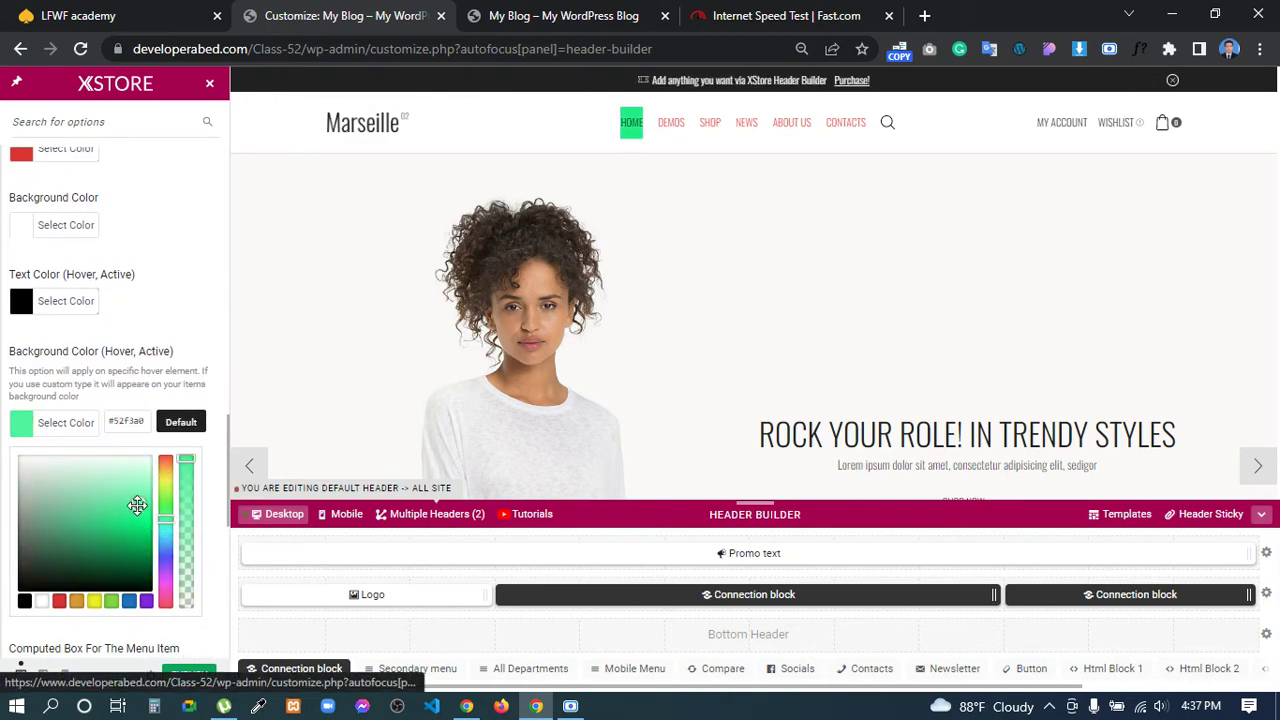
{"action": "left_click", "coordinate": [87, 517]}
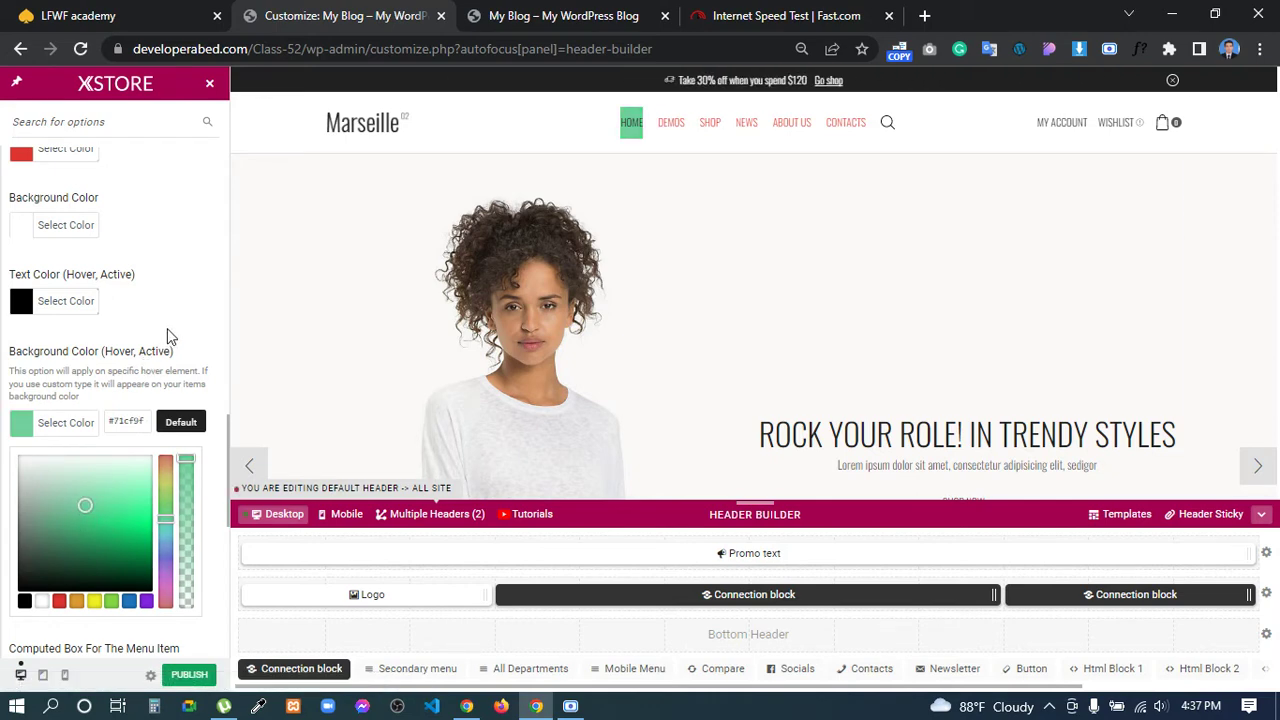
{"action": "left_click", "coordinate": [172, 372]}
- Set the left and right padding of the menu items to 10px in the computed box
{"action": "scroll", "coordinate": [193, 469], "scroll_direction": "down", "scroll_amount": 3}
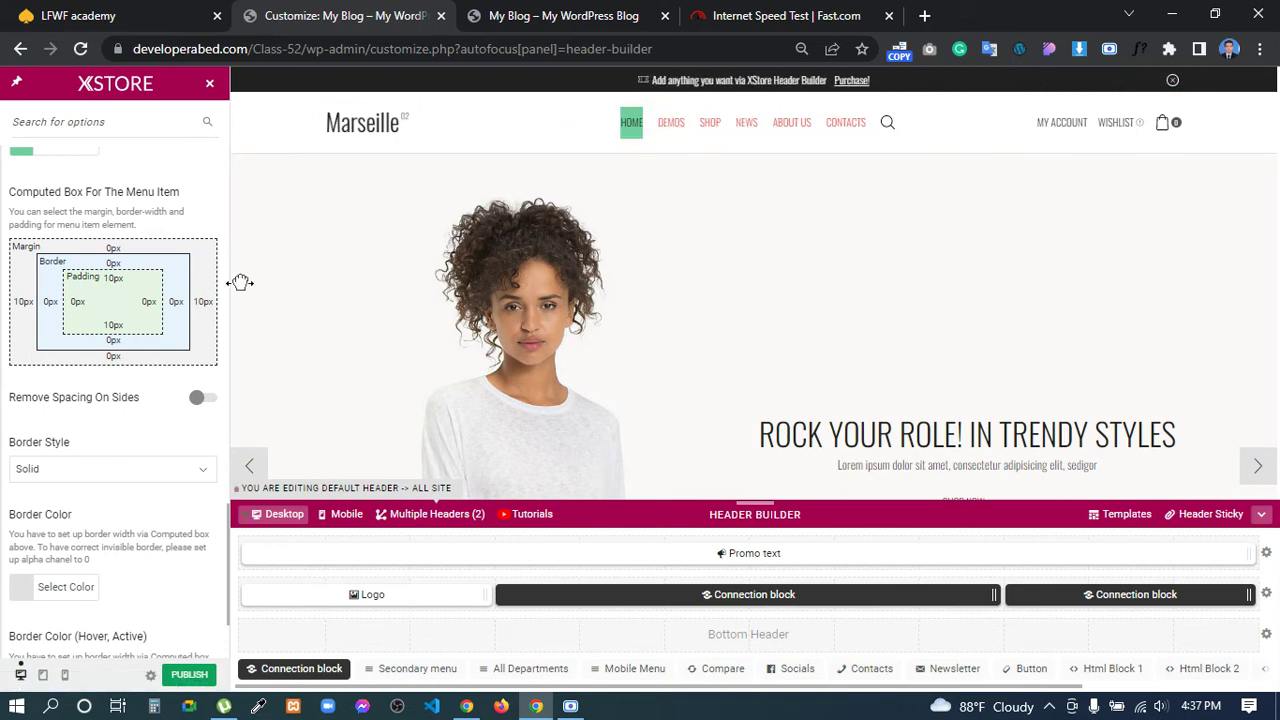
{"action": "scroll", "coordinate": [180, 283], "scroll_direction": "up", "scroll_amount": 2}
{"action": "scroll", "coordinate": [120, 333], "scroll_direction": "down", "scroll_amount": 3}
{"action": "scroll", "coordinate": [127, 330], "scroll_direction": "up", "scroll_amount": 4}
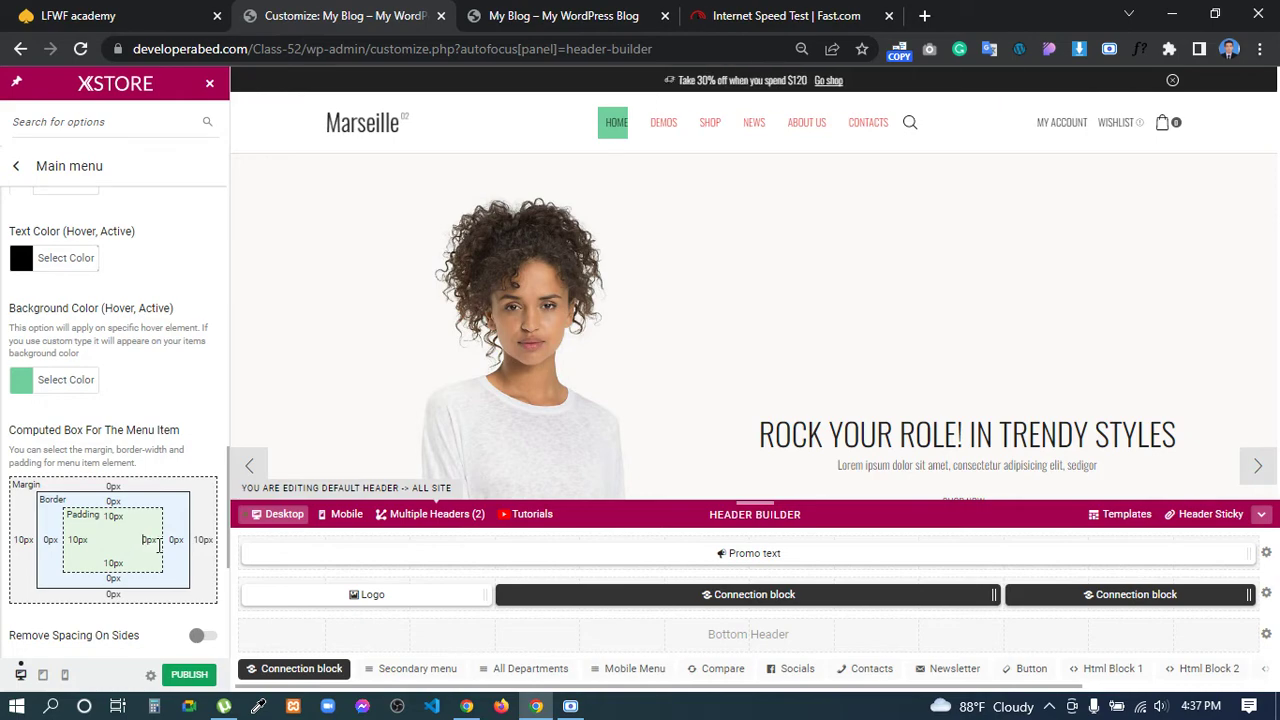
{"action": "type", "text": "1"}
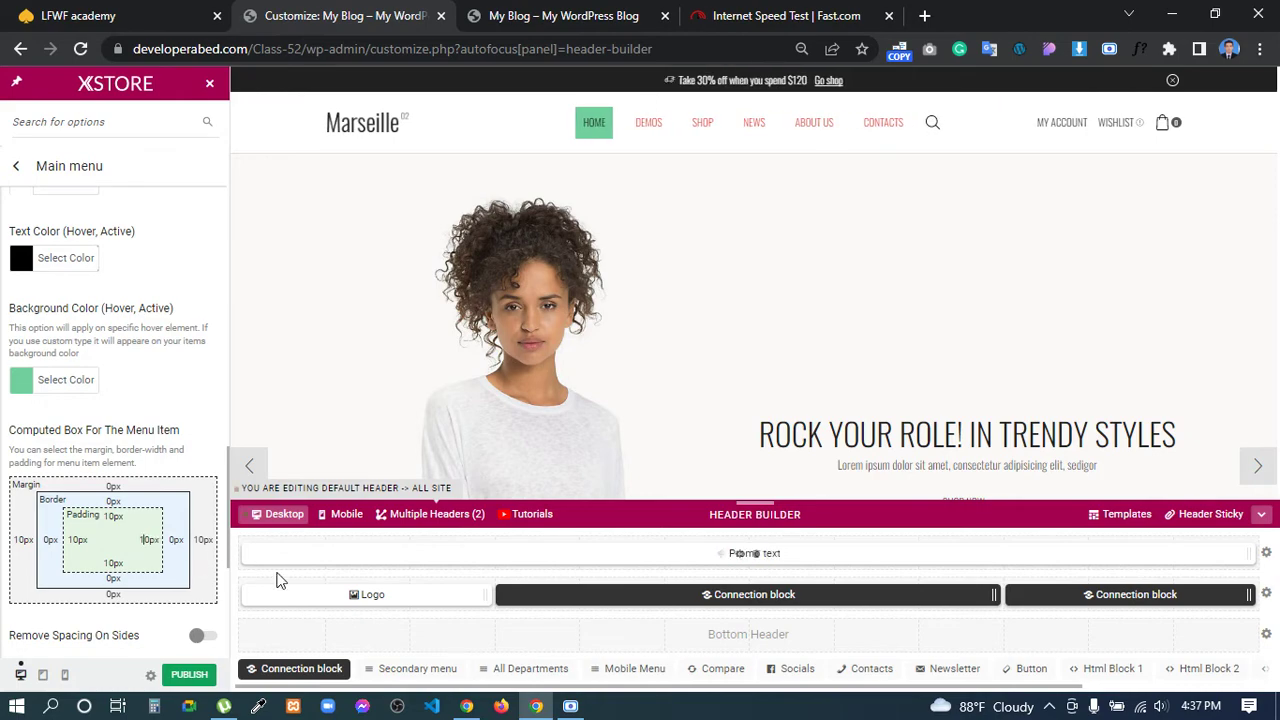
{"action": "left_click", "coordinate": [570, 706]}
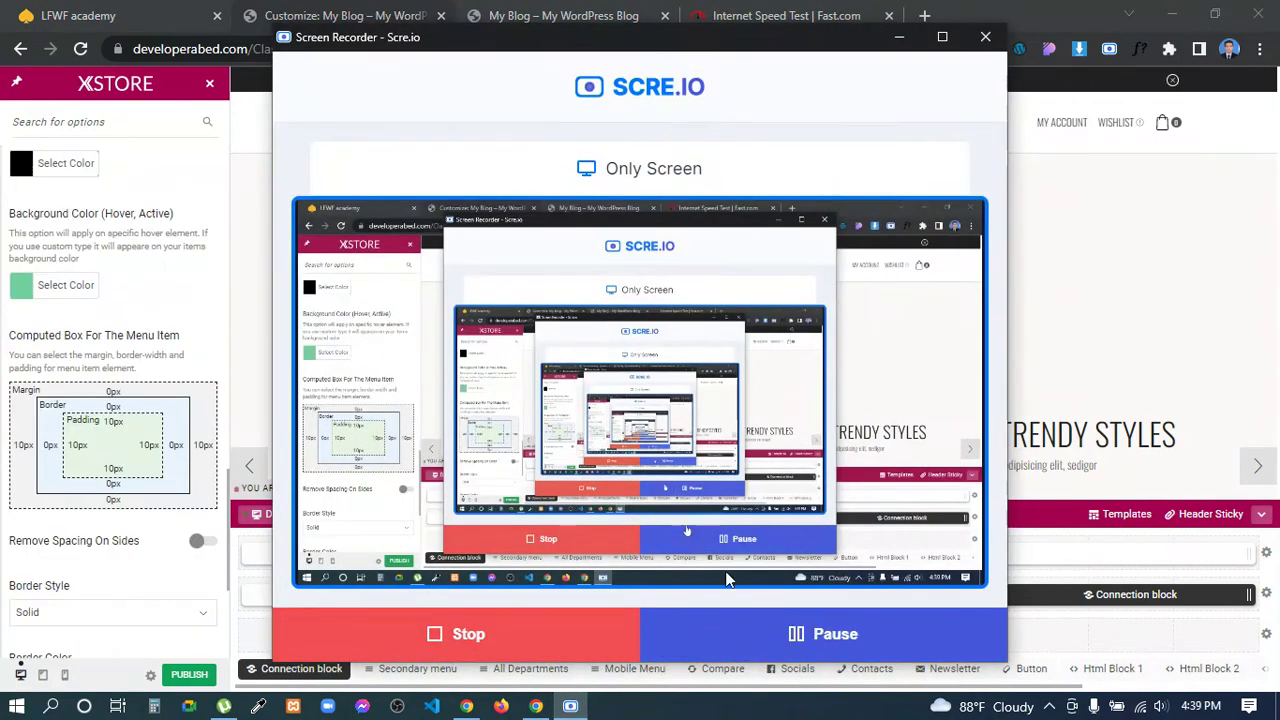
{"action": "left_click", "coordinate": [899, 37]}
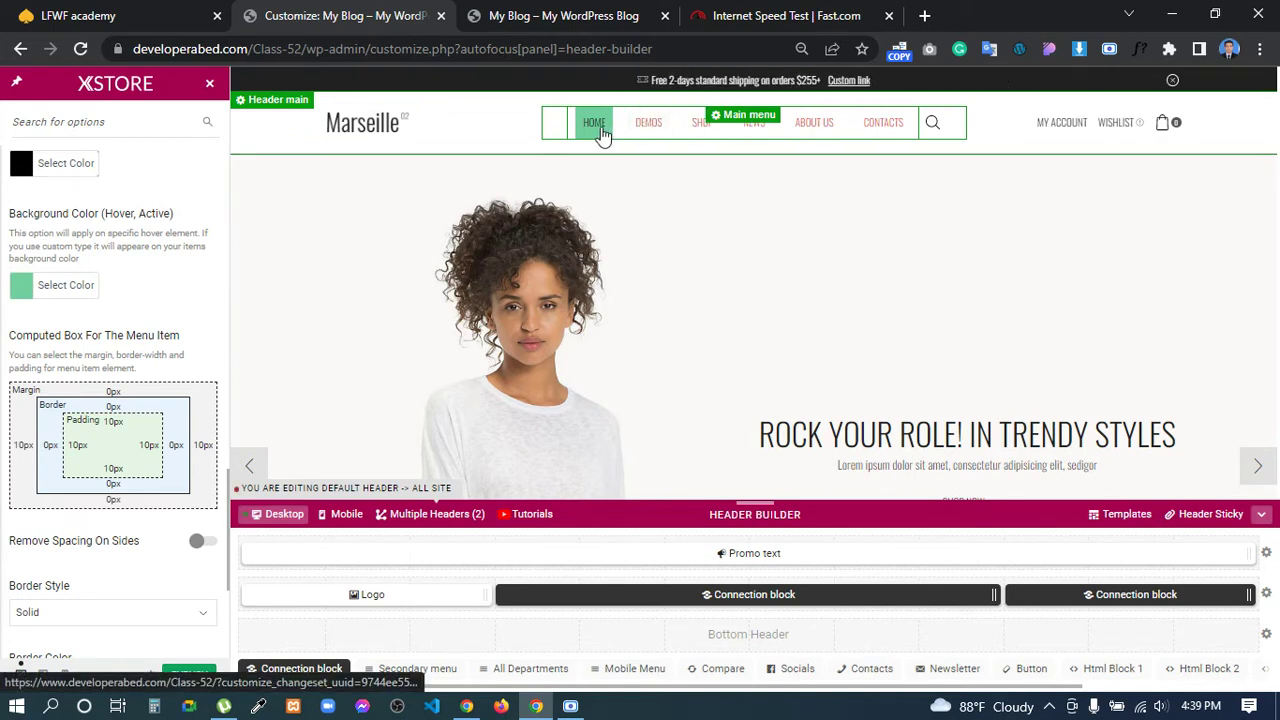
- Adjust the border radius of the main menu items to give the active item's background rounded corners
{"action": "scroll", "coordinate": [134, 365], "scroll_direction": "up", "scroll_amount": 2}
{"action": "scroll", "coordinate": [134, 365], "scroll_direction": "up", "scroll_amount": 3}
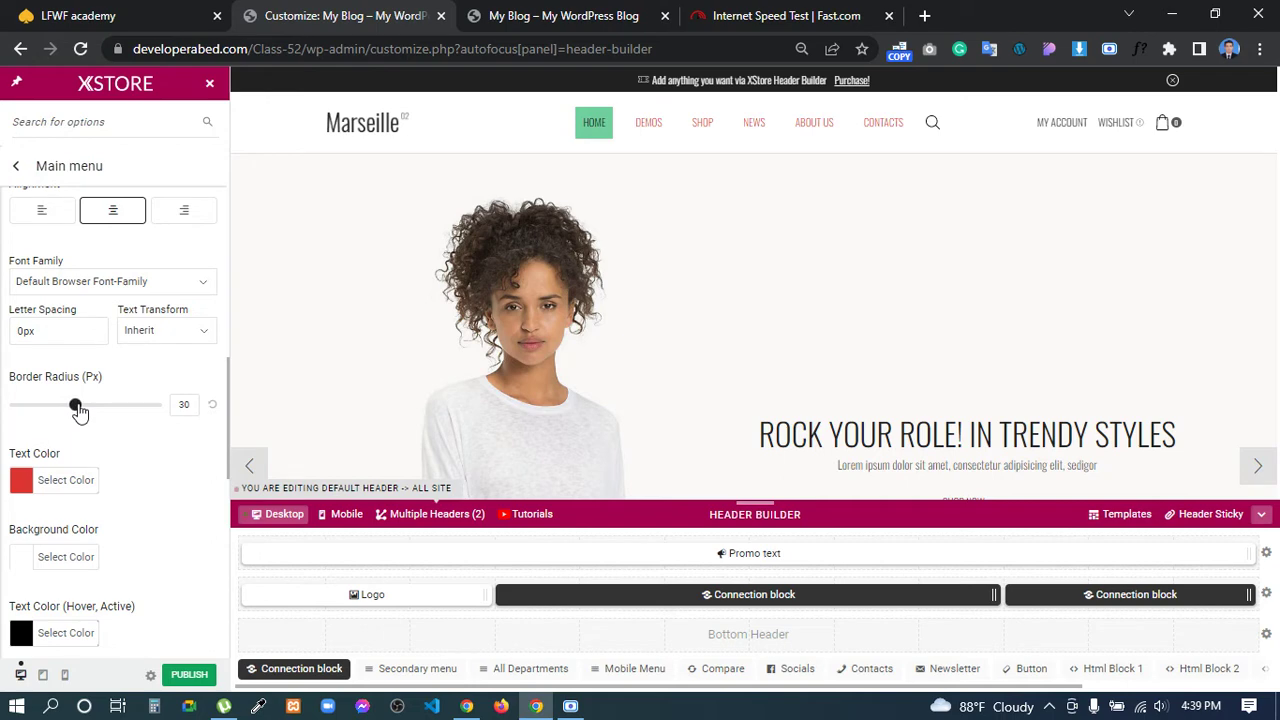
{"action": "mouse_move", "coordinate": [75, 405]}
{"action": "left_mouse_down"}
{"action": "mouse_move", "coordinate": [90, 410]}
{"action": "mouse_move", "coordinate": [56, 418]}
{"action": "left_mouse_up"}
- Publish the main menu styling changes
{"action": "scroll", "coordinate": [147, 390], "scroll_direction": "down", "scroll_amount": 1}
{"action": "scroll", "coordinate": [147, 395], "scroll_direction": "down", "scroll_amount": 6}
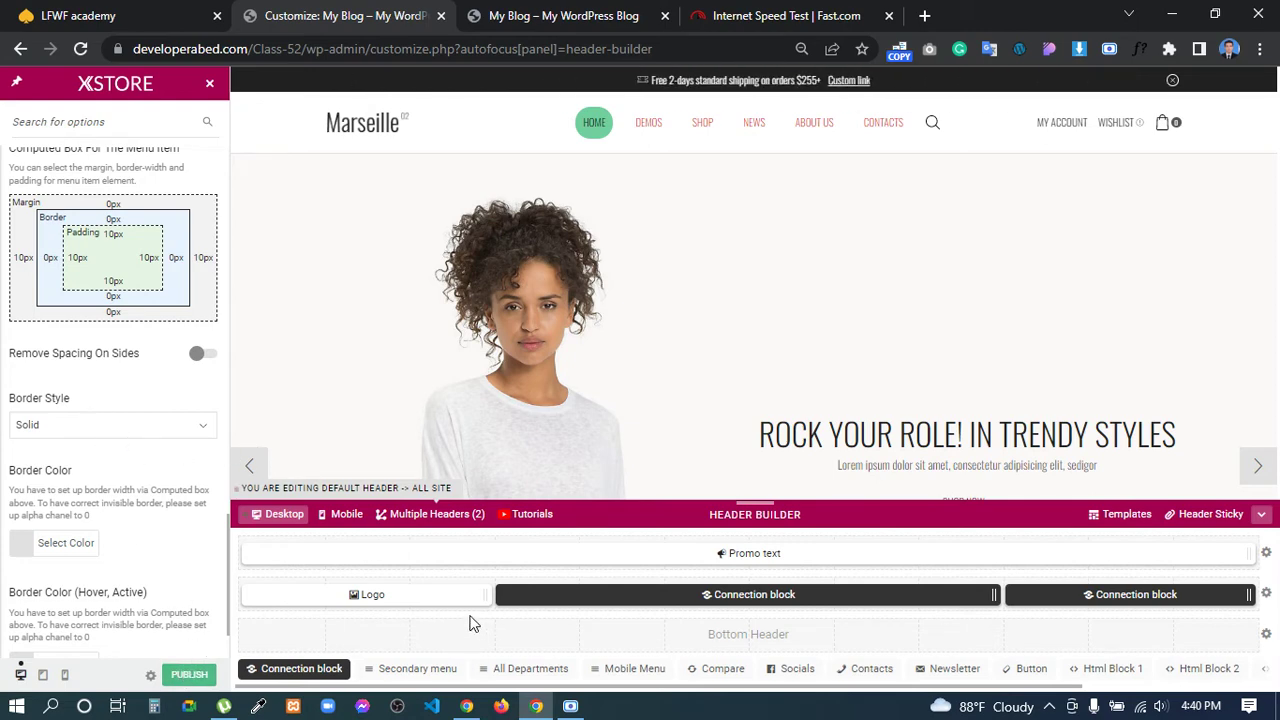
{"action": "left_click_drag", "start_coordinate": [344, 547], "coordinate": [300, 556]}
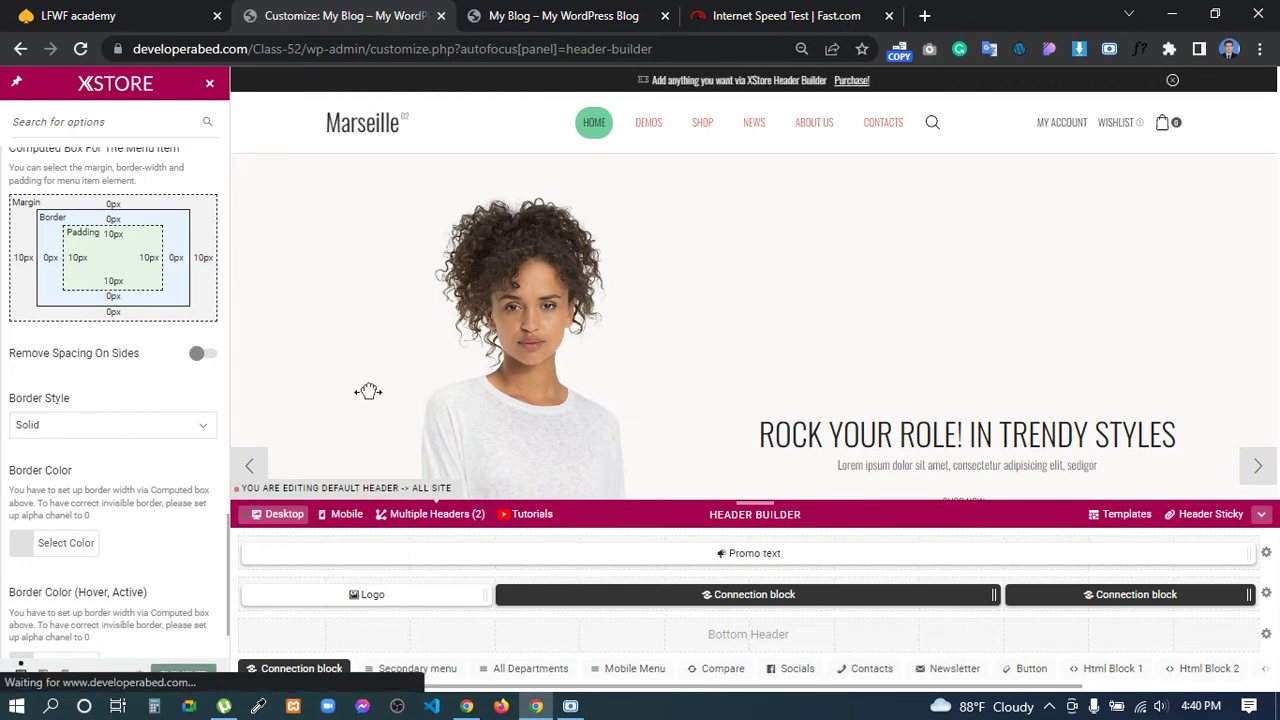
- Replace the header's site logo with lfwf-default-logo.png, uploaded from the Class-51 folder in Downloads
{"action": "left_click", "coordinate": [357, 128]}
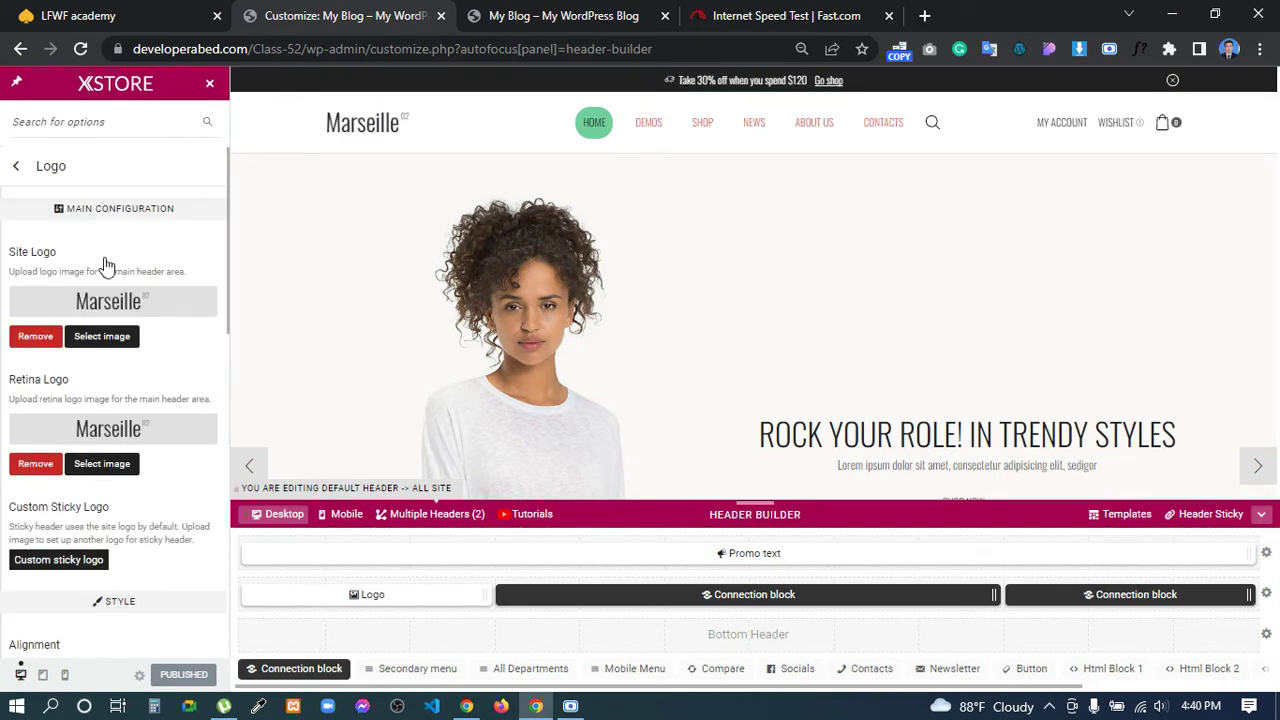
{"action": "left_click", "coordinate": [86, 338]}
{"action": "left_click", "coordinate": [620, 380]}
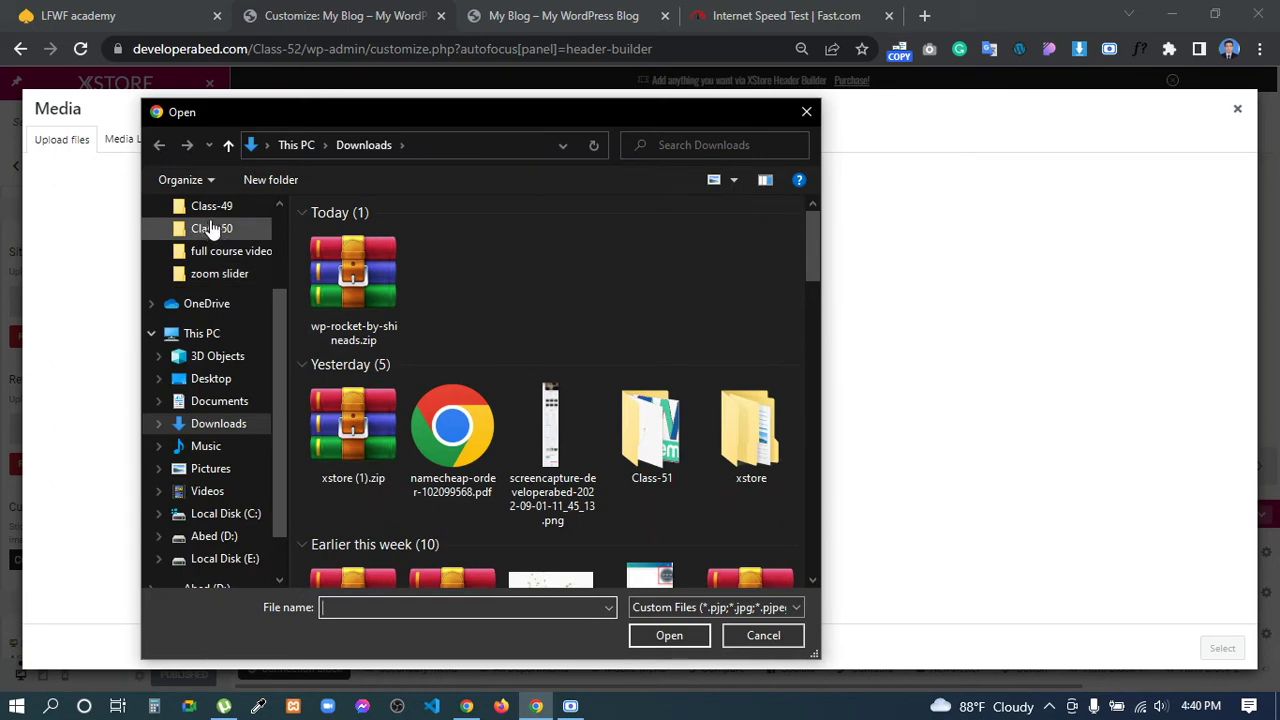
{"action": "scroll", "coordinate": [232, 248], "scroll_direction": "up", "scroll_amount": 2}
{"action": "scroll", "coordinate": [224, 361], "scroll_direction": "down", "scroll_amount": 1}
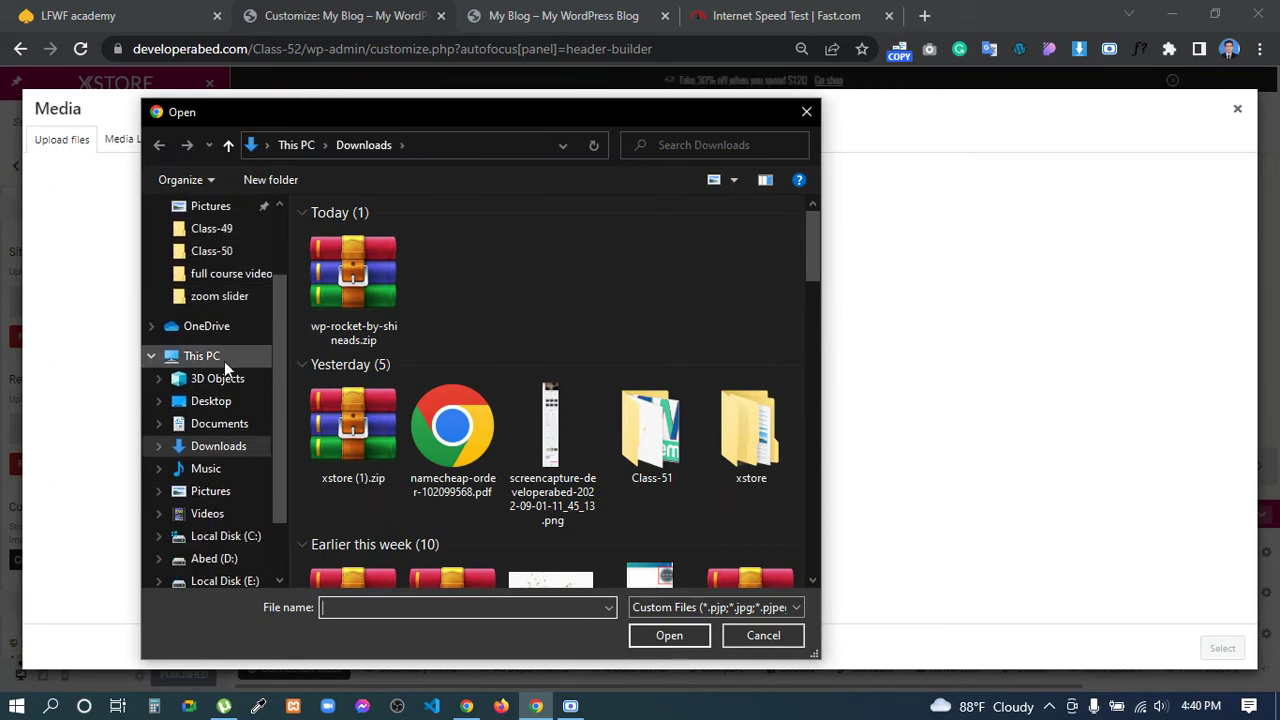
{"action": "left_click", "coordinate": [231, 456]}
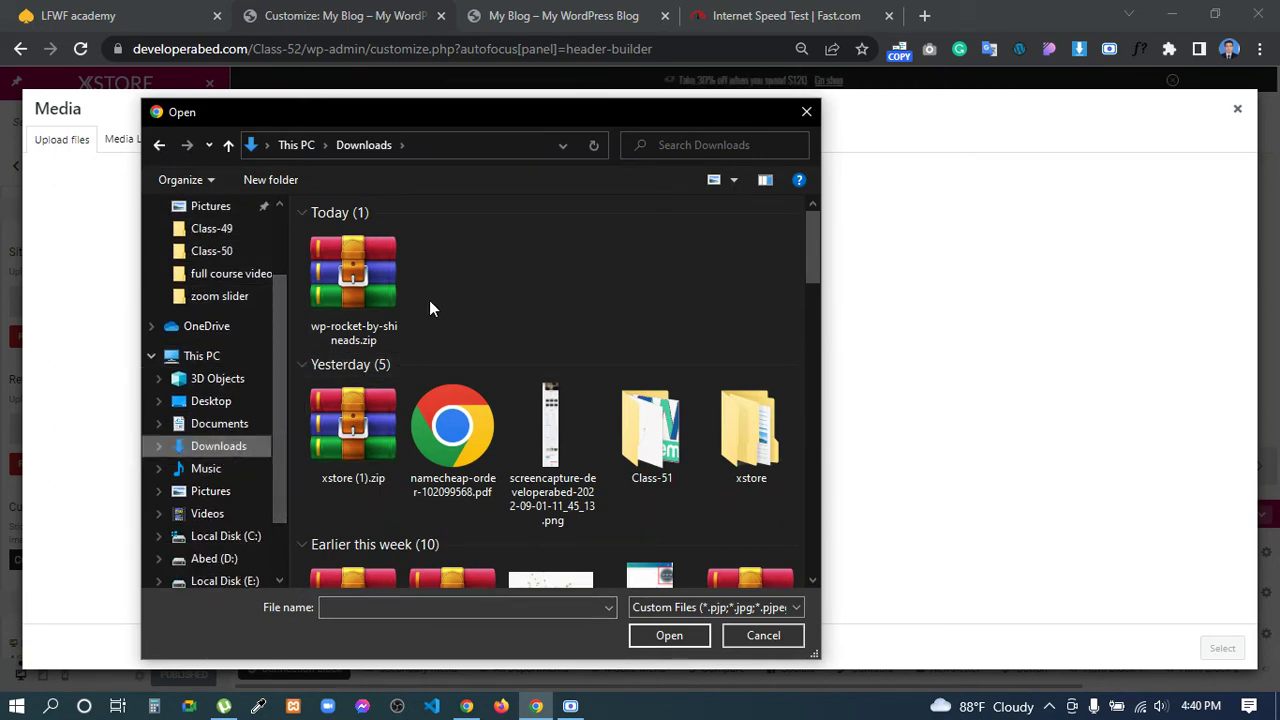
{"action": "double_click", "coordinate": [675, 427]}
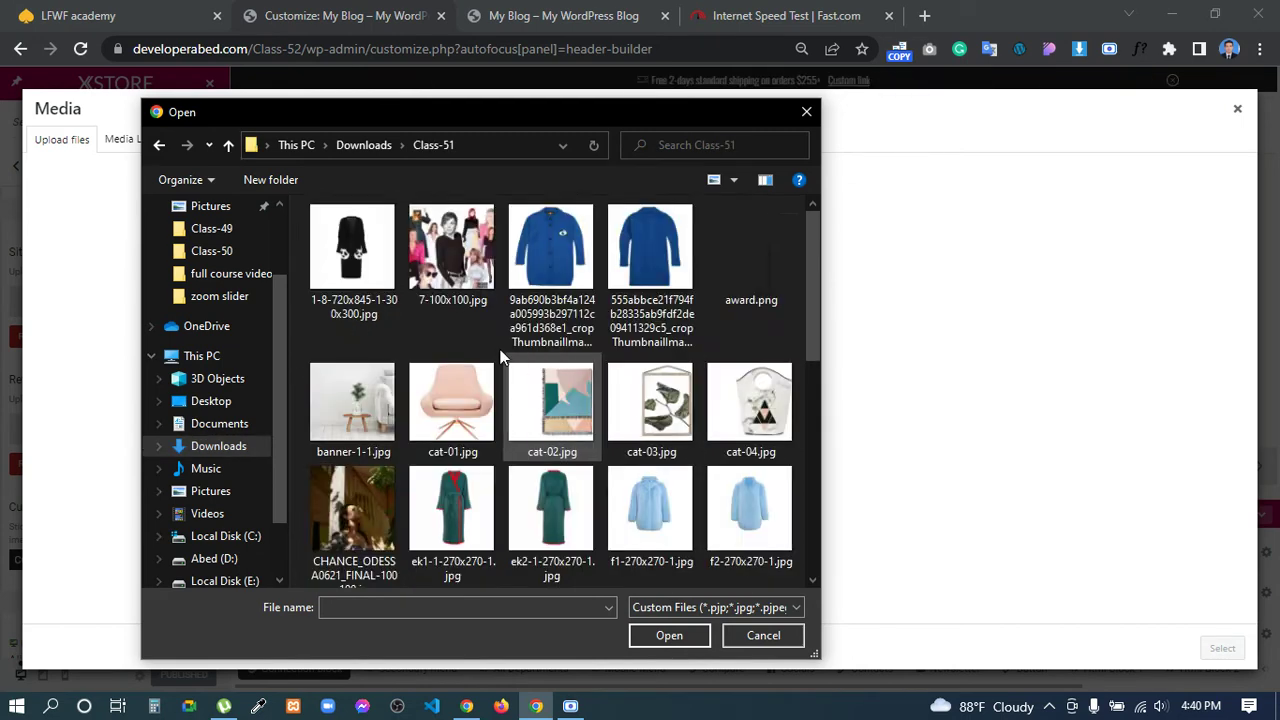
{"action": "scroll", "coordinate": [669, 337], "scroll_direction": "down", "scroll_amount": 5}
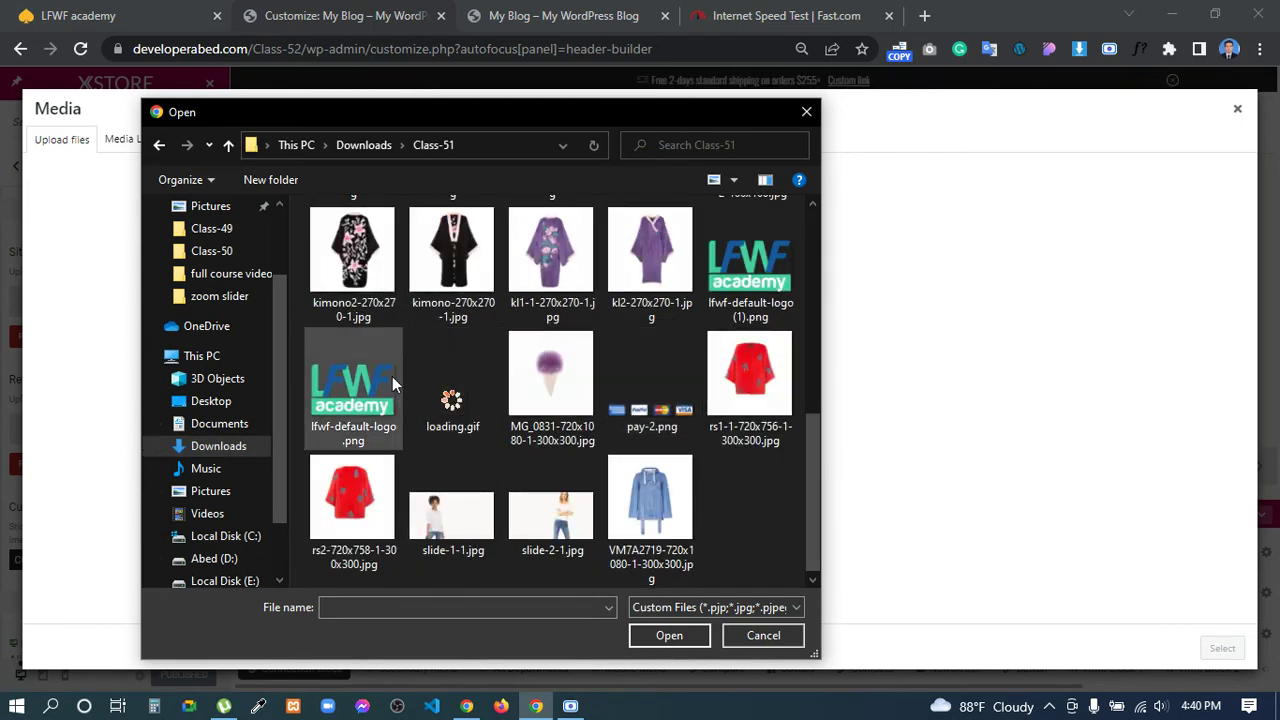
{"action": "double_click", "coordinate": [341, 379]}
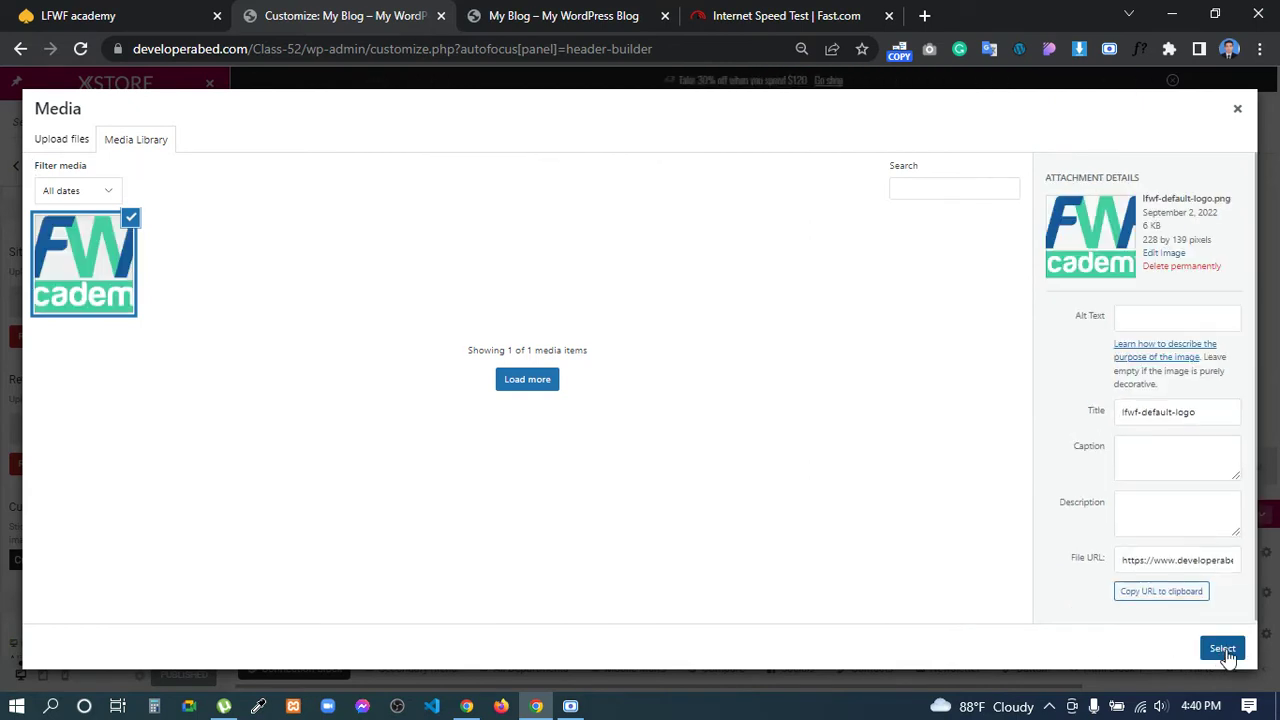
{"action": "left_click", "coordinate": [1222, 650]}
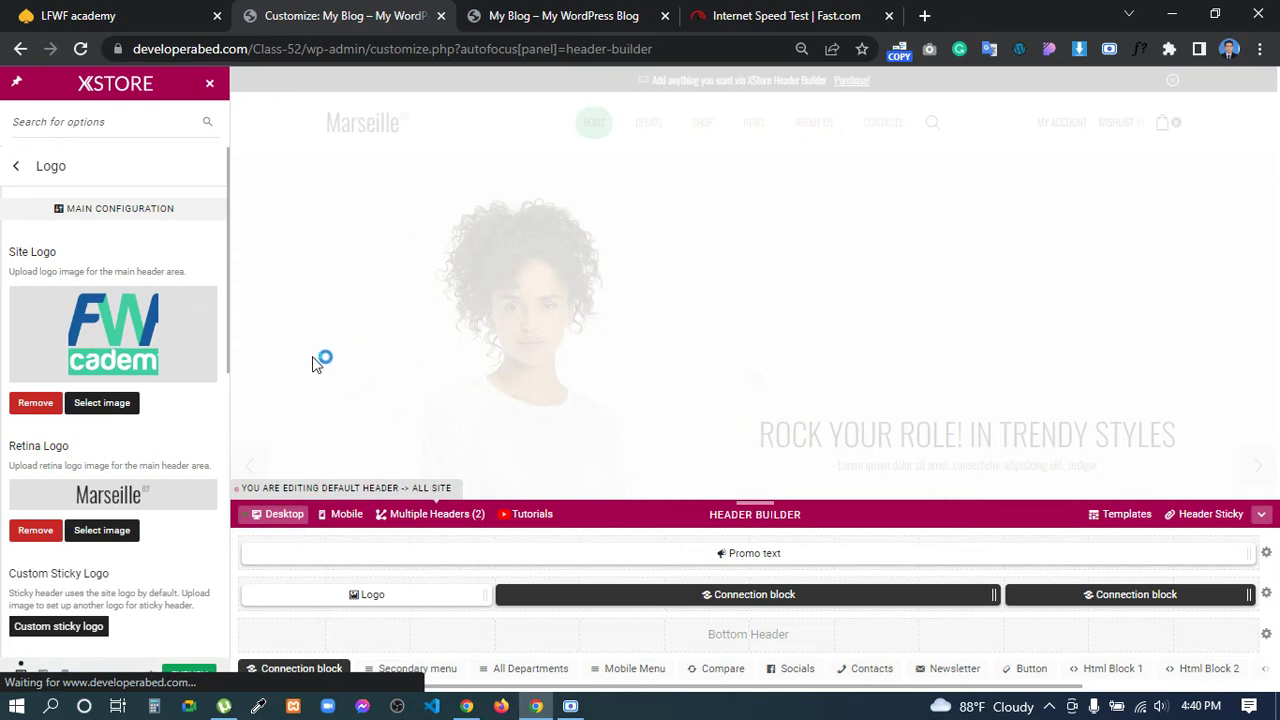
- Remove the retina logo and replace it with lfwf-default-logo.png from the media library
{"action": "left_click", "coordinate": [40, 531]}
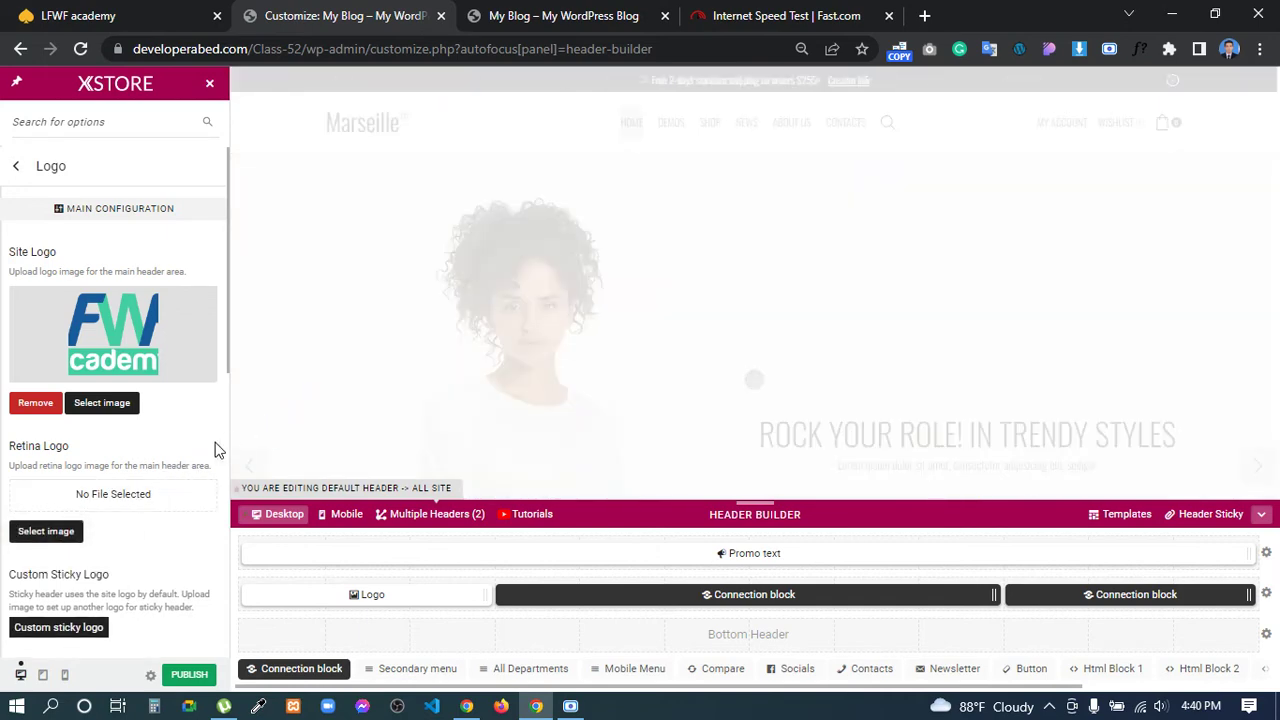
{"action": "left_click", "coordinate": [44, 530]}
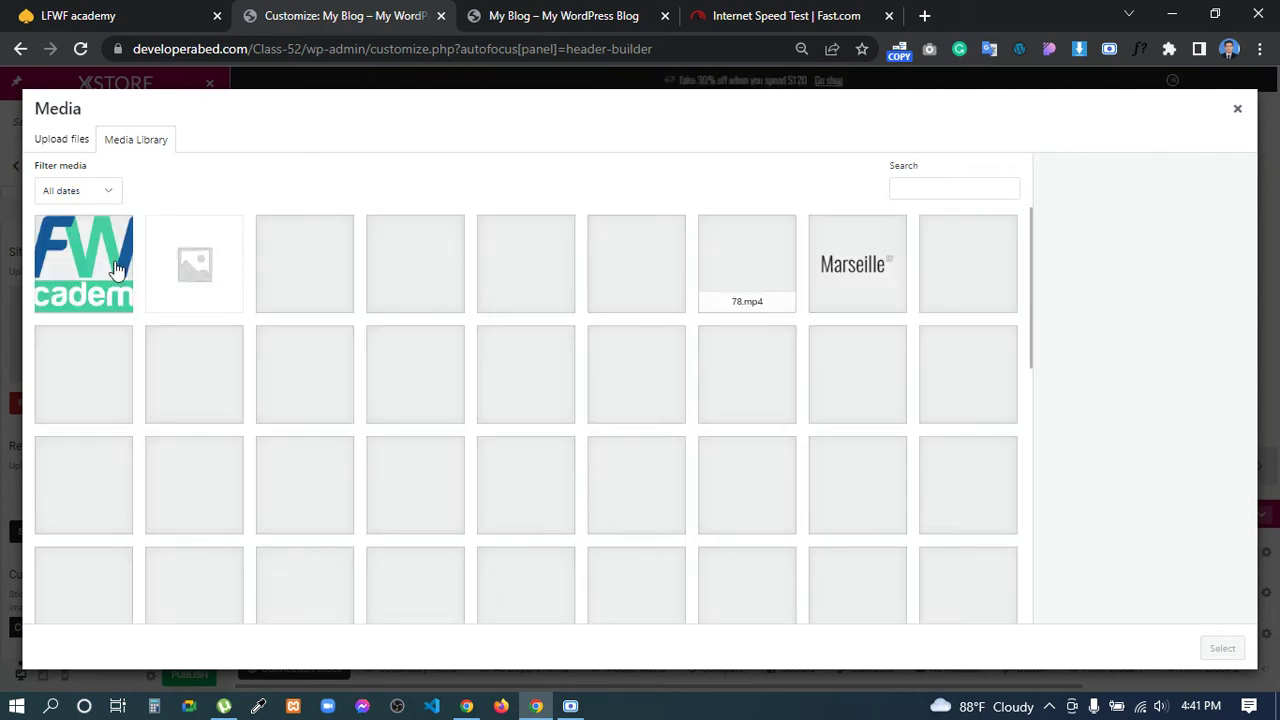
{"action": "left_click", "coordinate": [88, 255]}
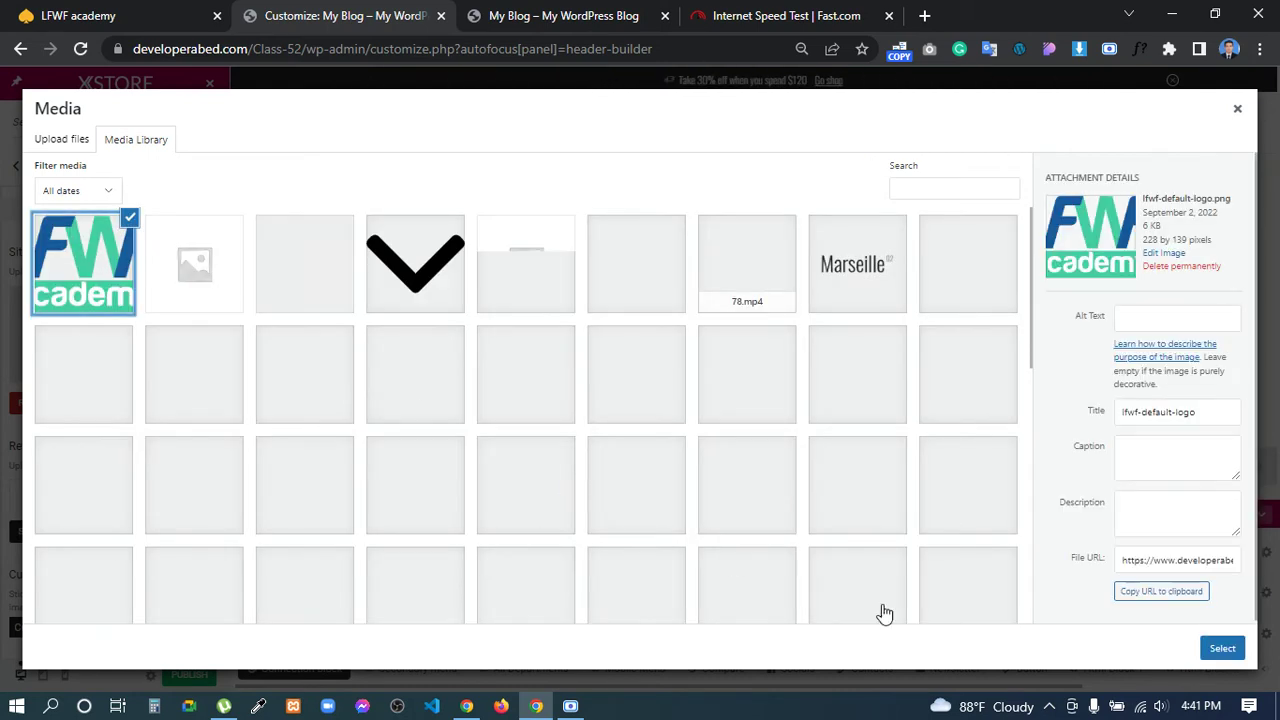
{"action": "left_click", "coordinate": [1222, 648]}
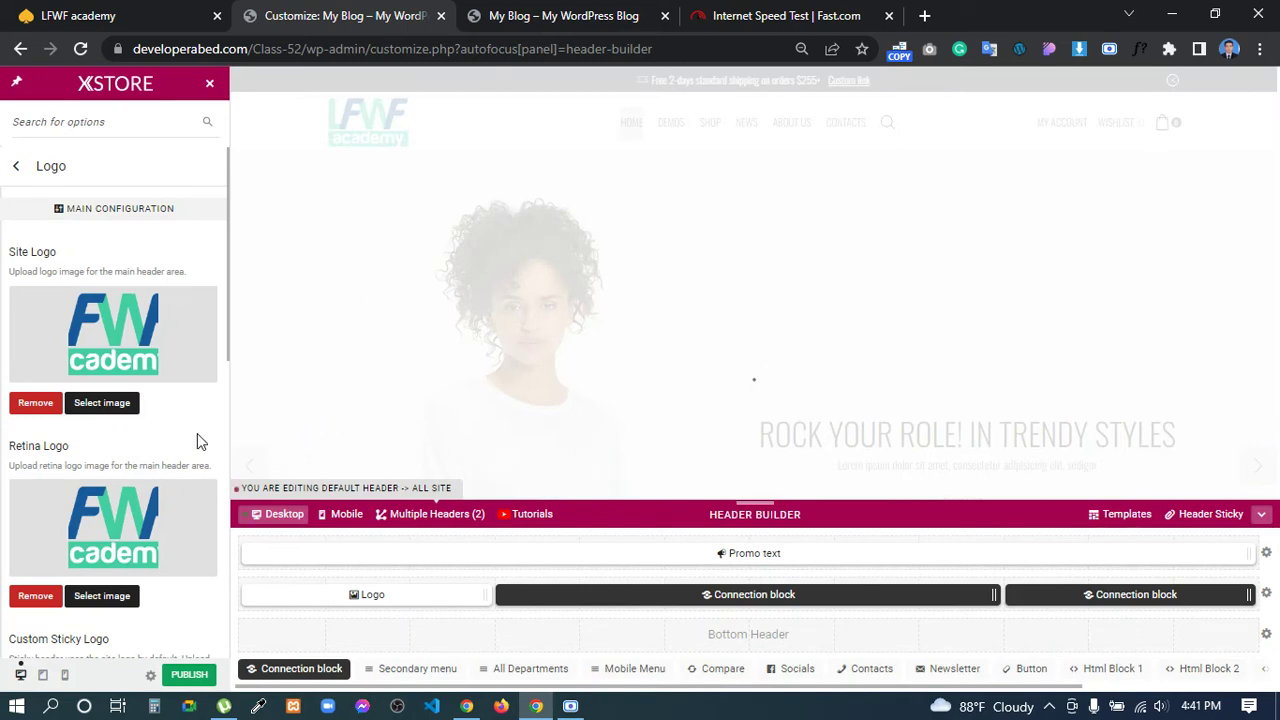
- Set the desktop logo width to 75 px and publish the logo changes
{"action": "scroll", "coordinate": [197, 435], "scroll_direction": "down", "scroll_amount": 3}
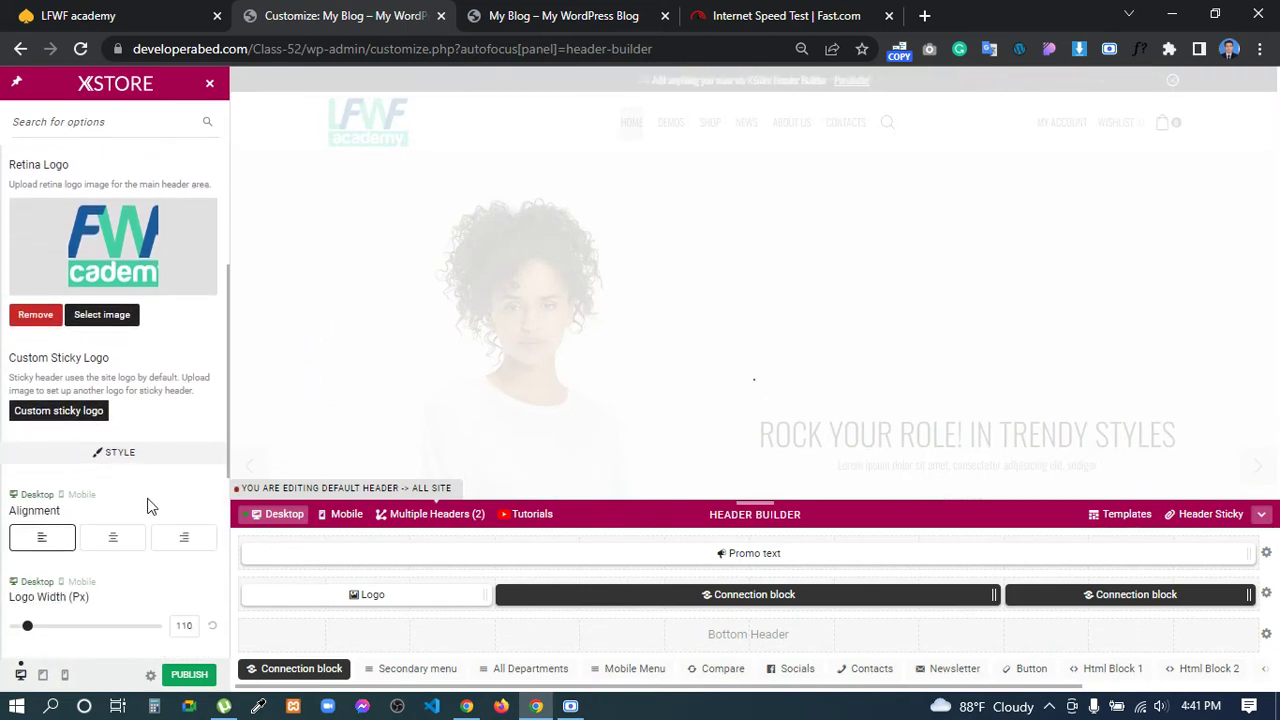
{"action": "scroll", "coordinate": [147, 500], "scroll_direction": "down", "scroll_amount": 2}
{"action": "scroll", "coordinate": [145, 477], "scroll_direction": "down", "scroll_amount": 1}
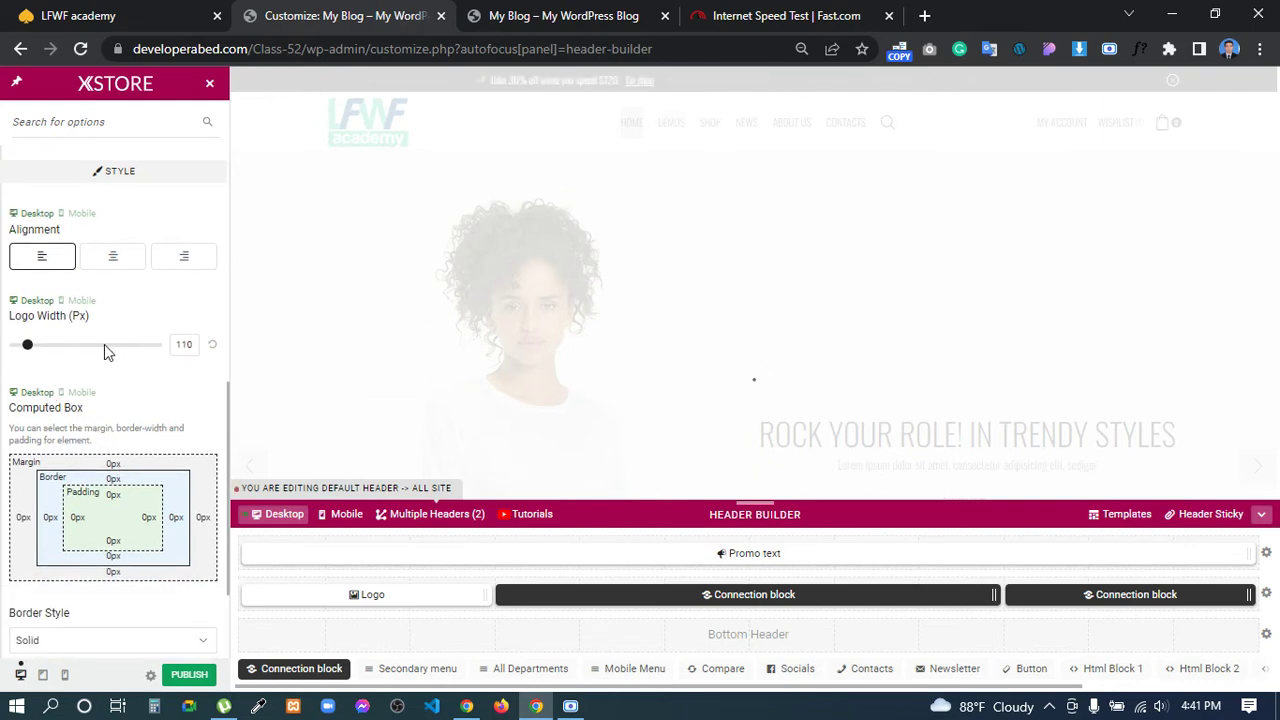
{"action": "left_click_drag", "start_coordinate": [28, 348], "coordinate": [23, 348]}
{"action": "double_click", "coordinate": [184, 345]}
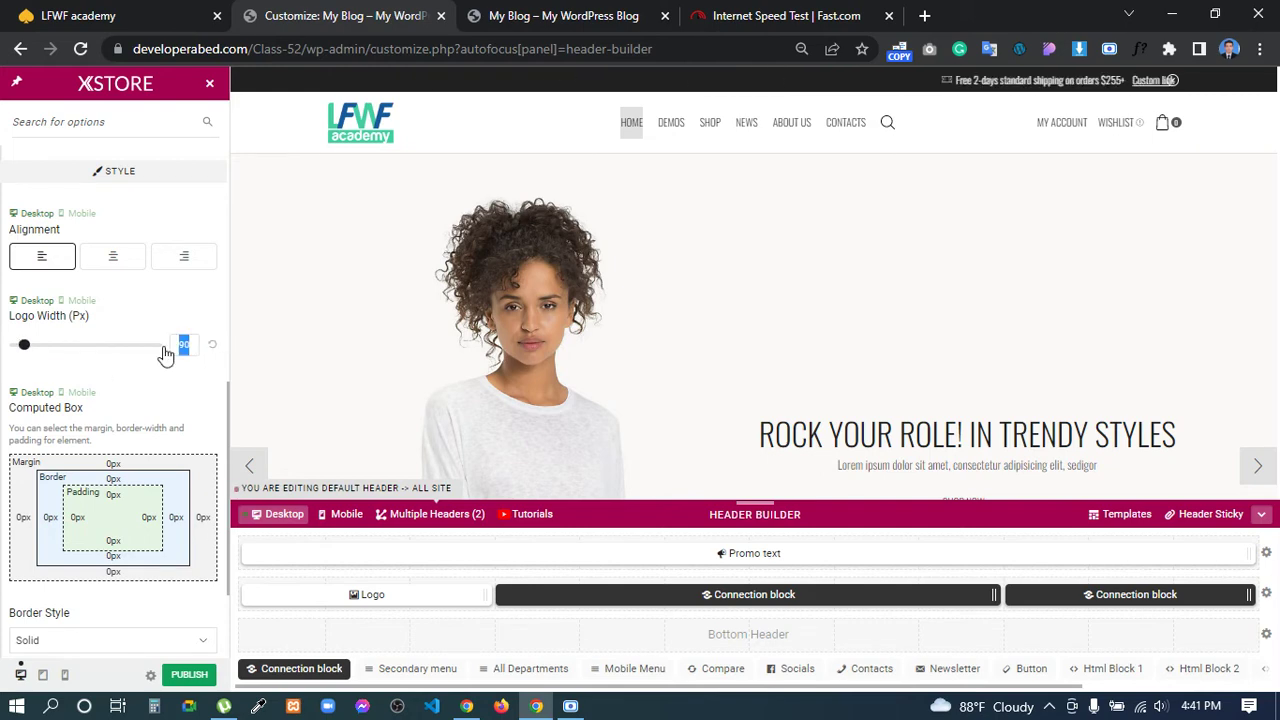
{"action": "type", "text": "75"}
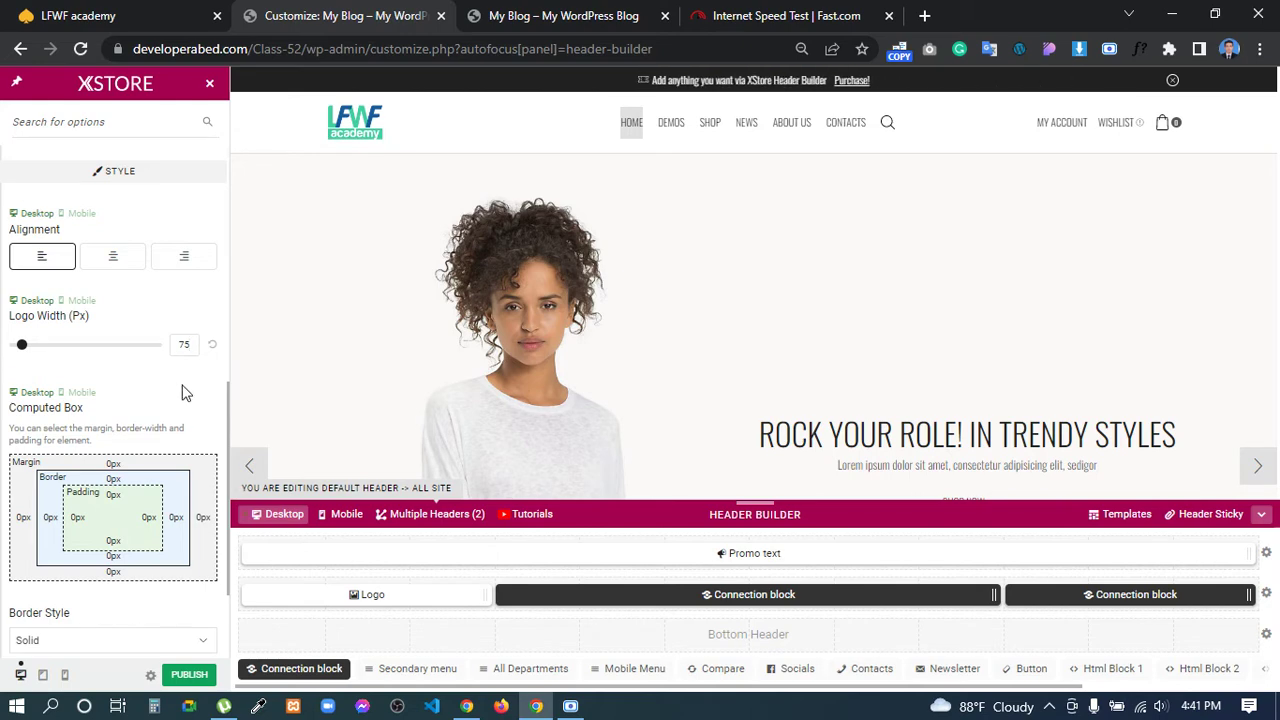
{"action": "scroll", "coordinate": [185, 398], "scroll_direction": "down", "scroll_amount": 2}
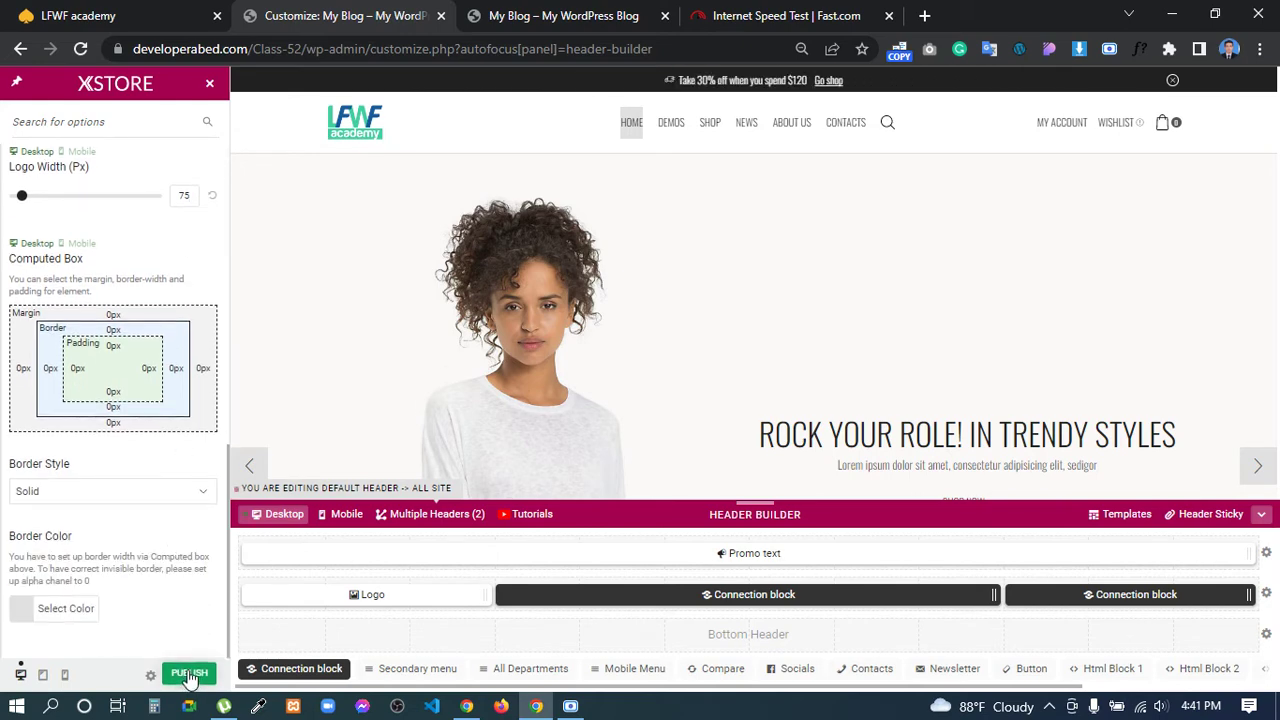
{"action": "left_click", "coordinate": [189, 675]}
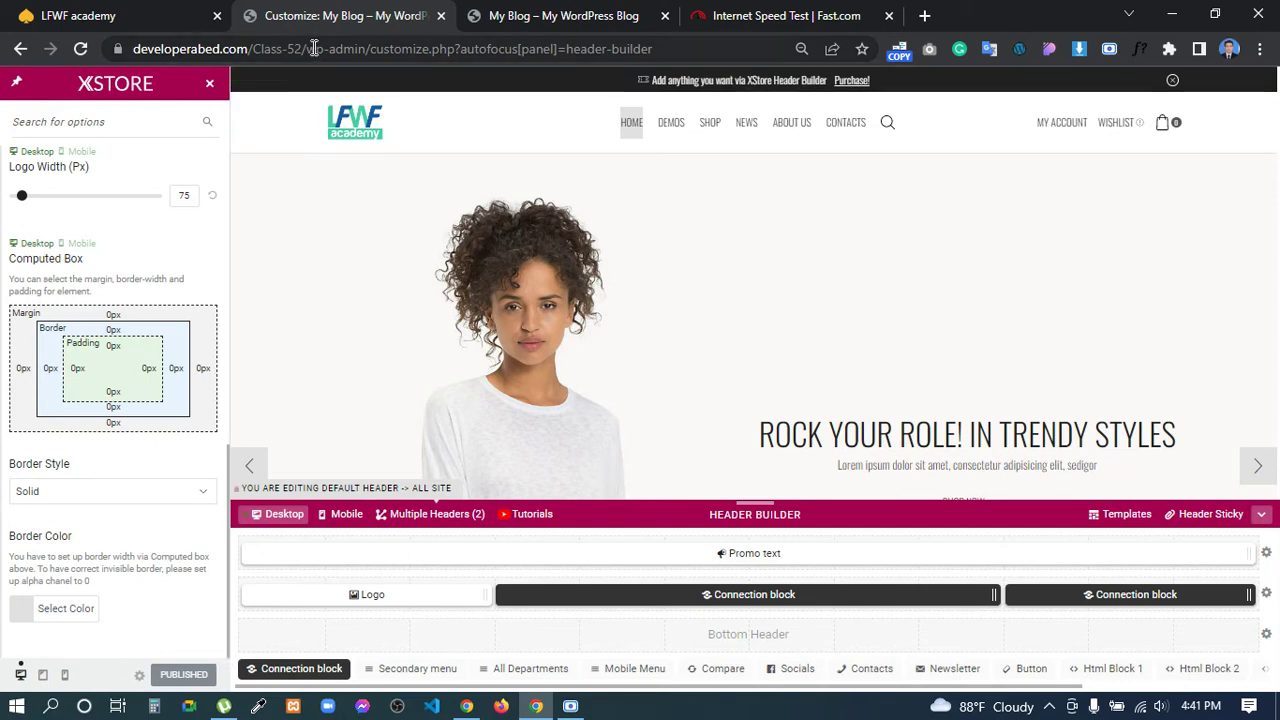
- Copy the site's base address, up to Class-52, and load it in a new browser tab to check the published header
{"action": "left_click_drag", "start_coordinate": [303, 45], "coordinate": [90, 50]}
{"action": "key", "text": "ctrl+c"}
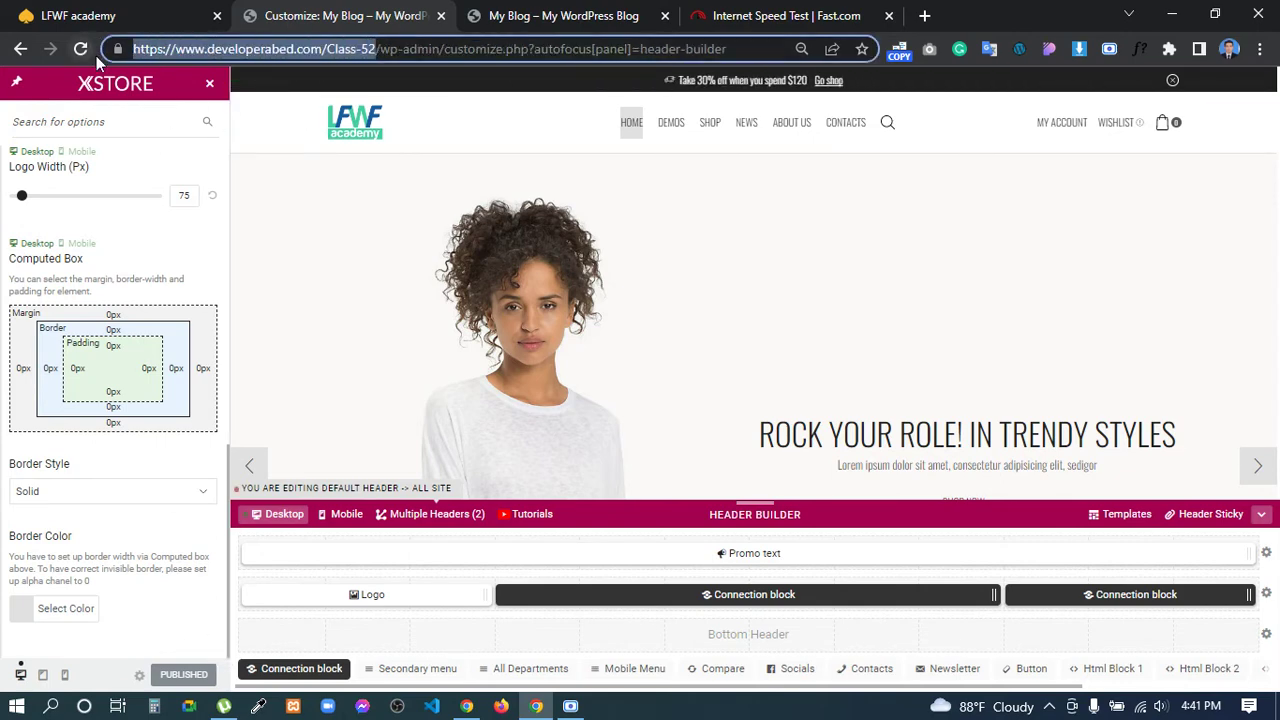
{"action": "left_click", "coordinate": [924, 15]}
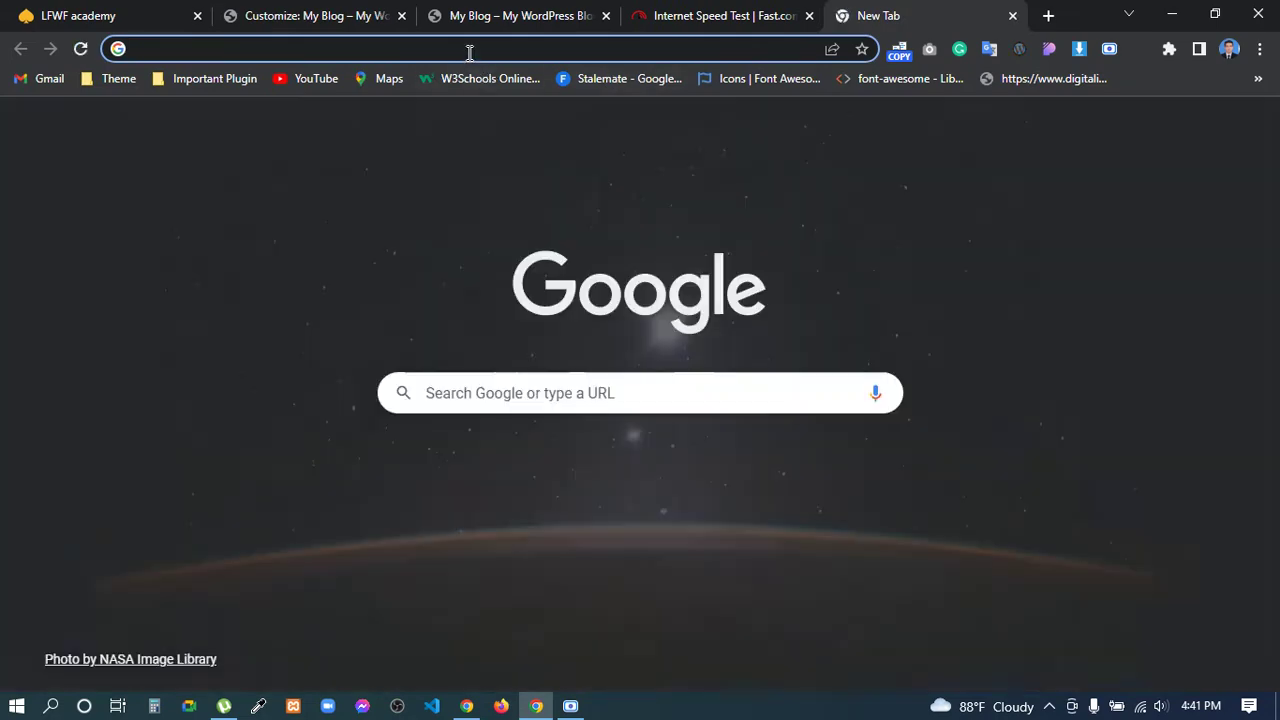
{"action": "left_click", "coordinate": [468, 49]}
{"action": "key", "text": "ctrl+v"}
{"action": "key", "text": "Return"}
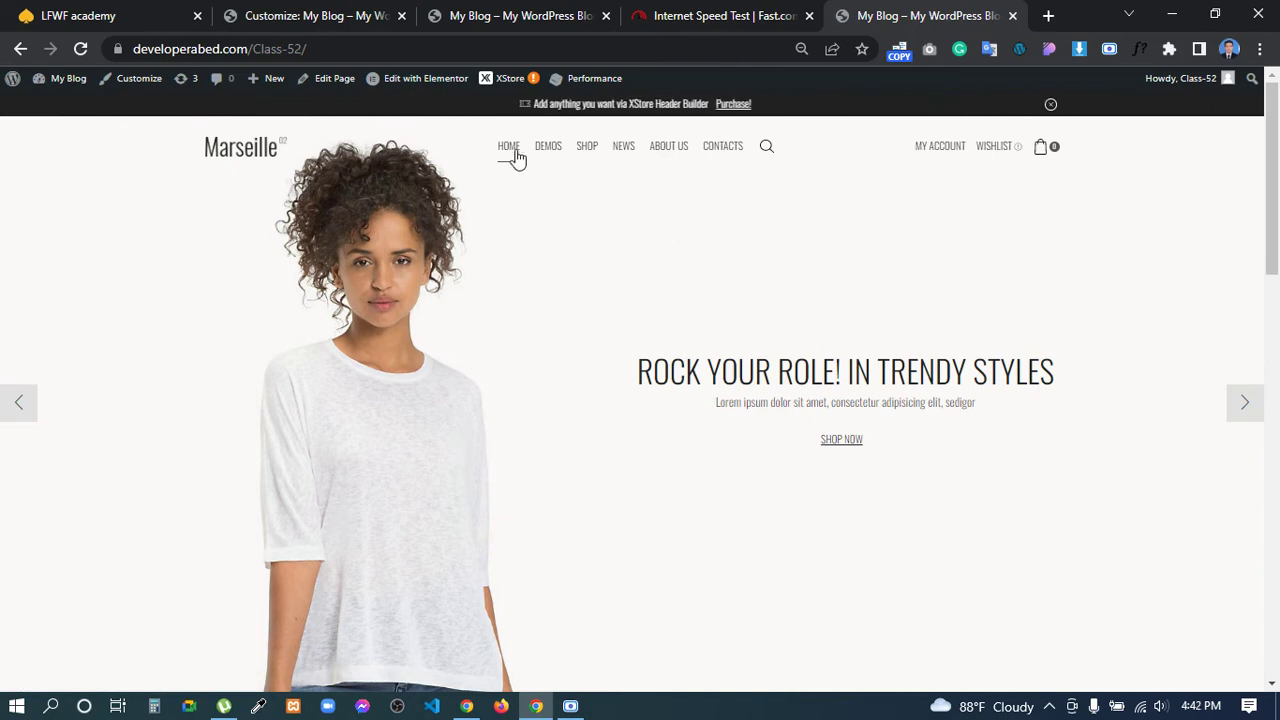
- Return to the customizer and open the Home page header from the multiple headers list for editing
{"action": "left_click", "coordinate": [352, 16]}
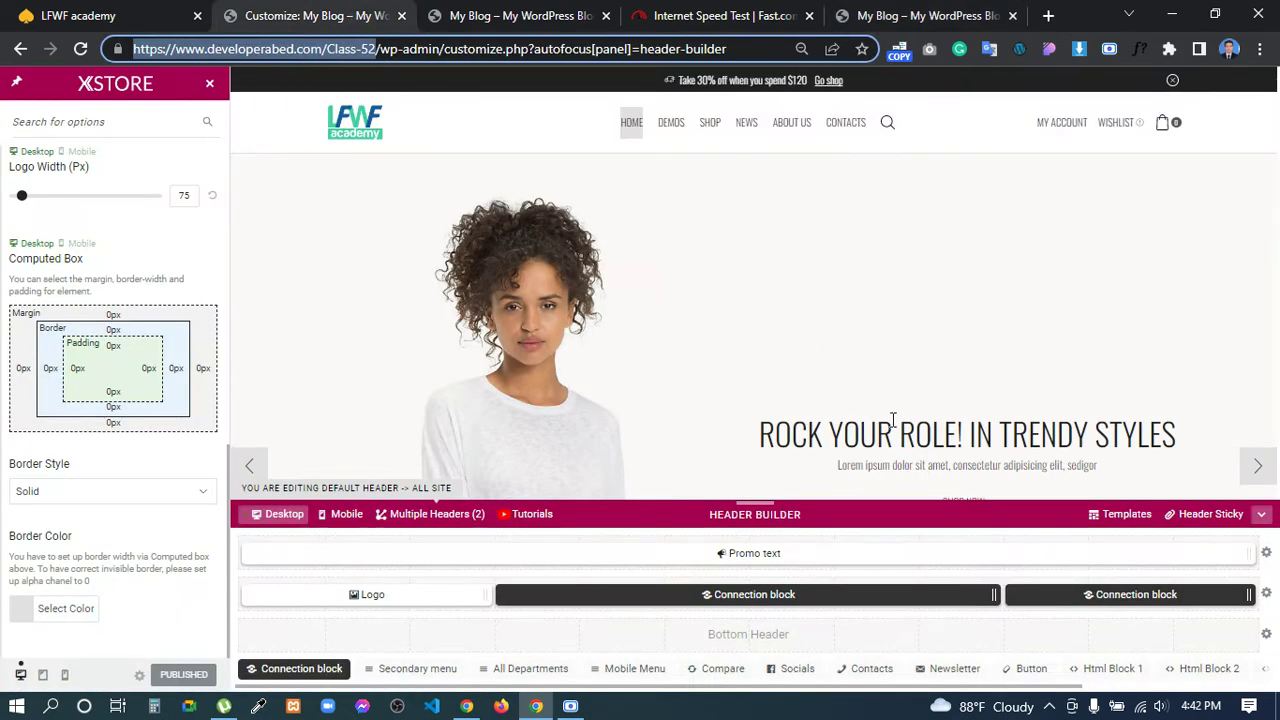
{"action": "left_click", "coordinate": [428, 515]}
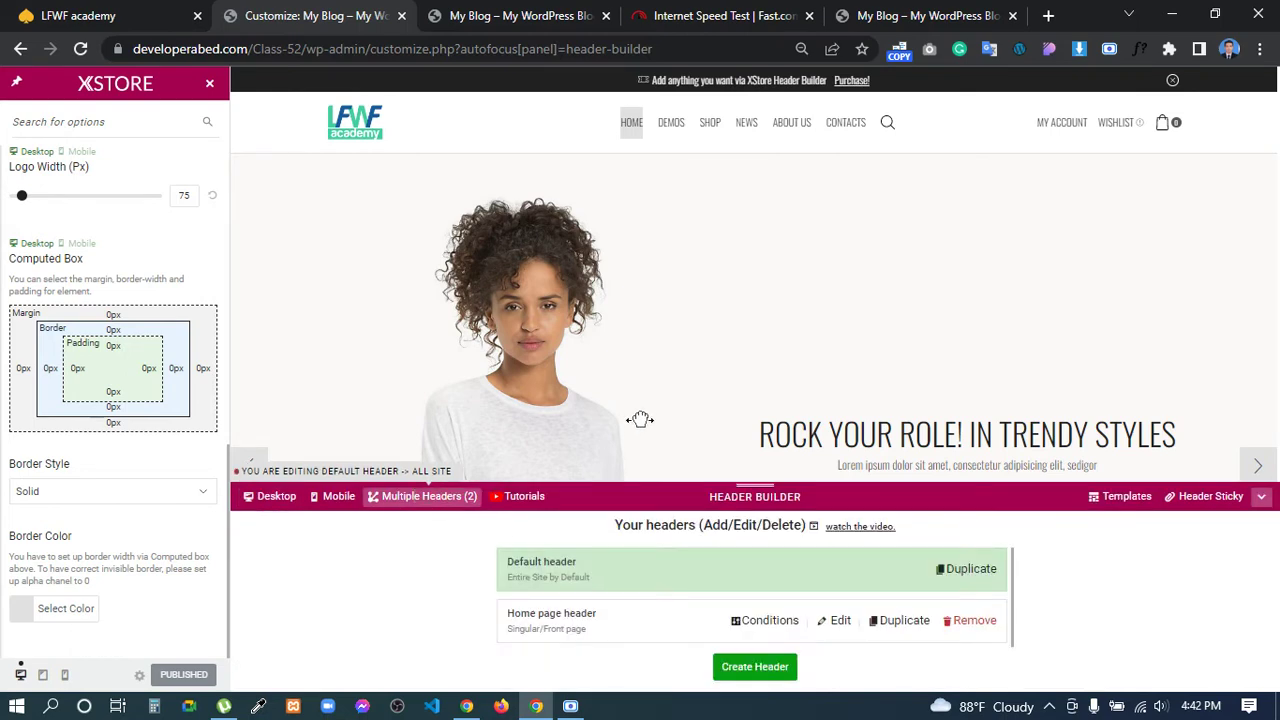
{"action": "scroll", "coordinate": [700, 397], "scroll_direction": "down", "scroll_amount": 1}
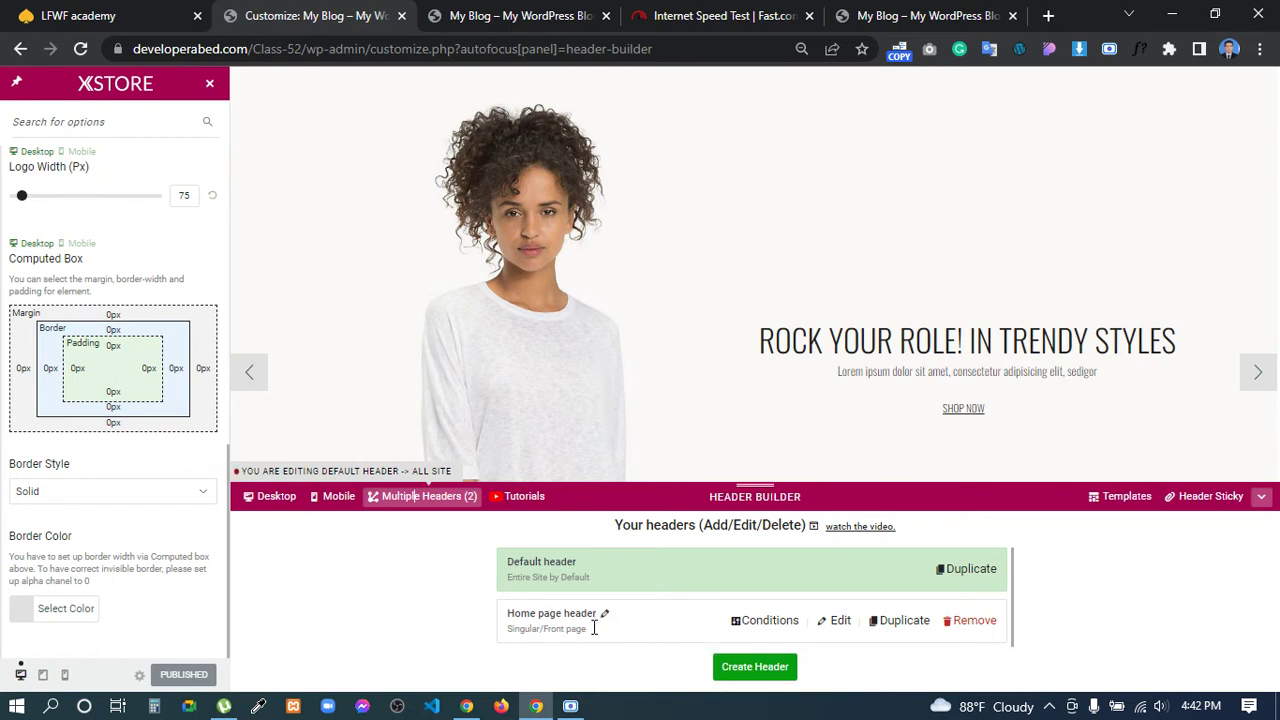
{"action": "left_click", "coordinate": [838, 622]}
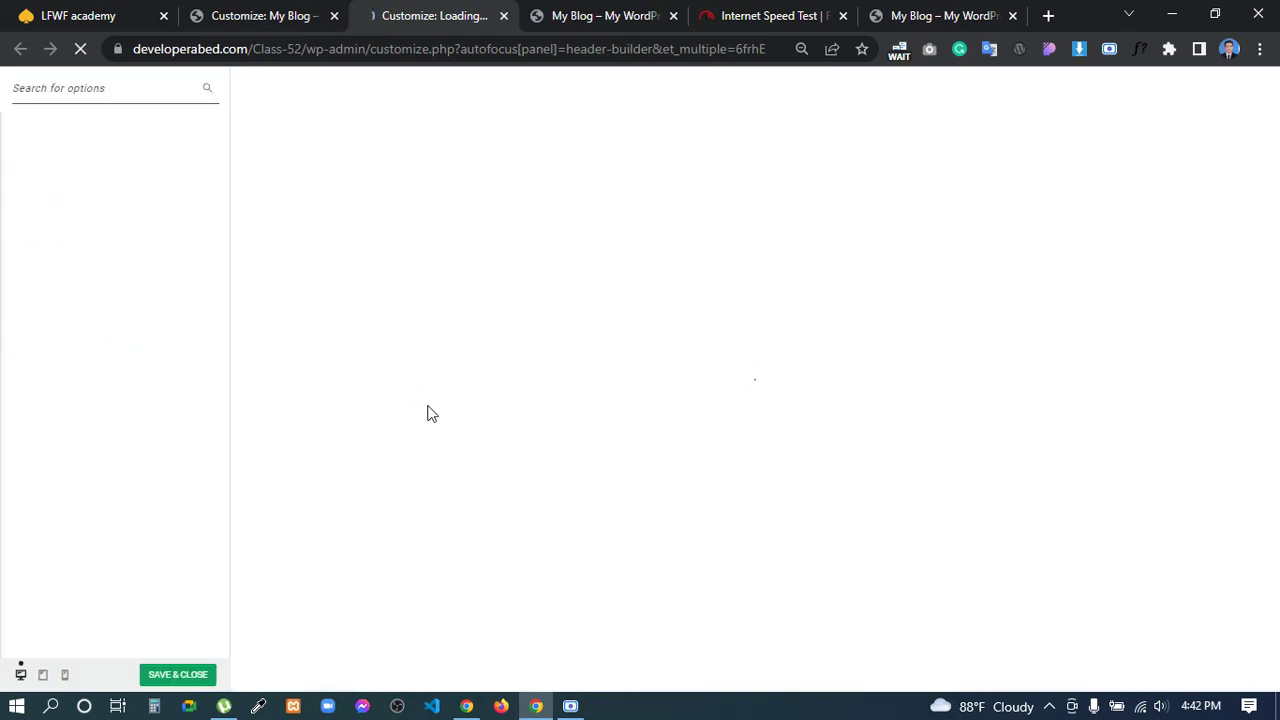
{"action": "left_click", "coordinate": [104, 14]}
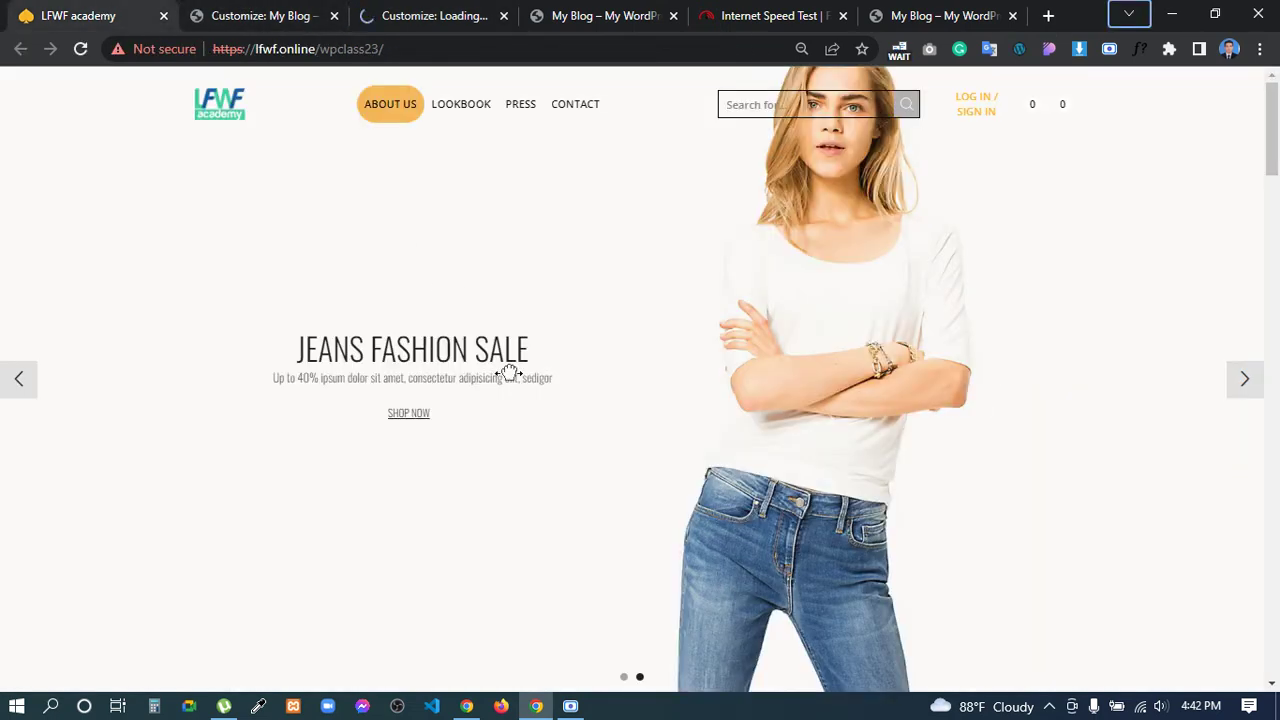
{"action": "left_click", "coordinate": [445, 14]}
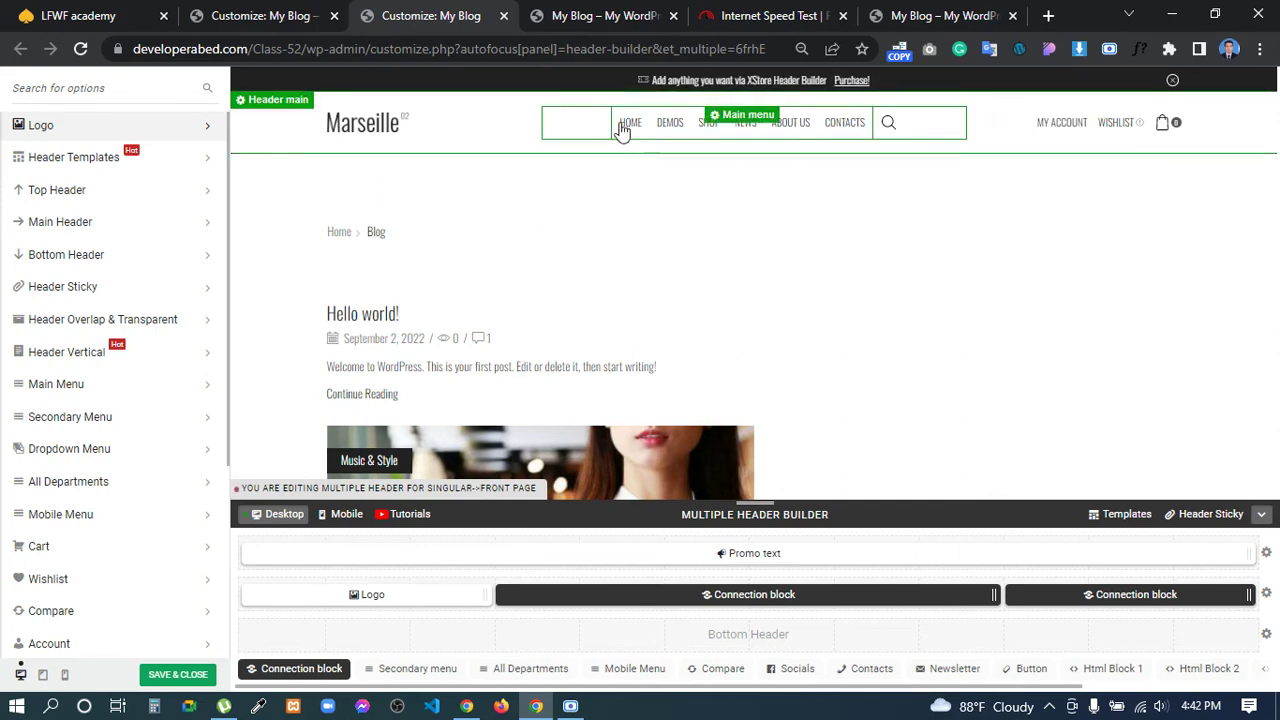
- Change the main menu style of the home page header to the Custom style
{"action": "left_click", "coordinate": [716, 127]}
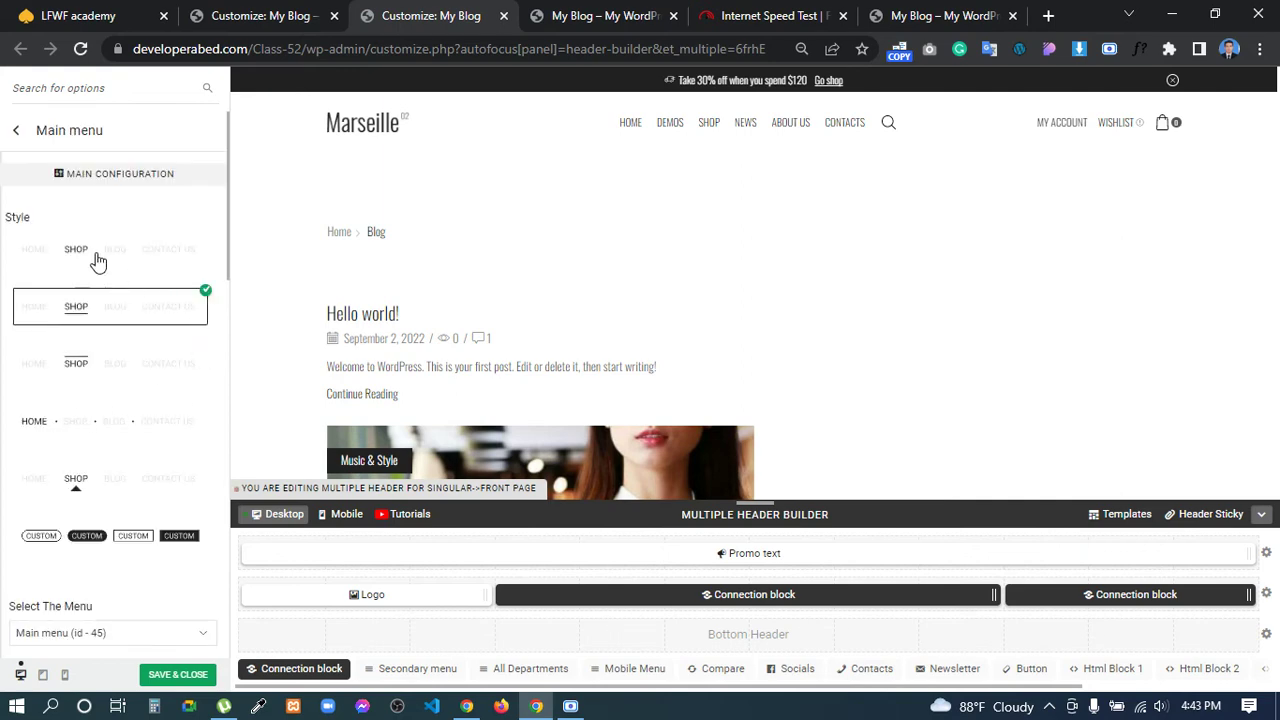
{"action": "scroll", "coordinate": [114, 249], "scroll_direction": "down", "scroll_amount": 1}
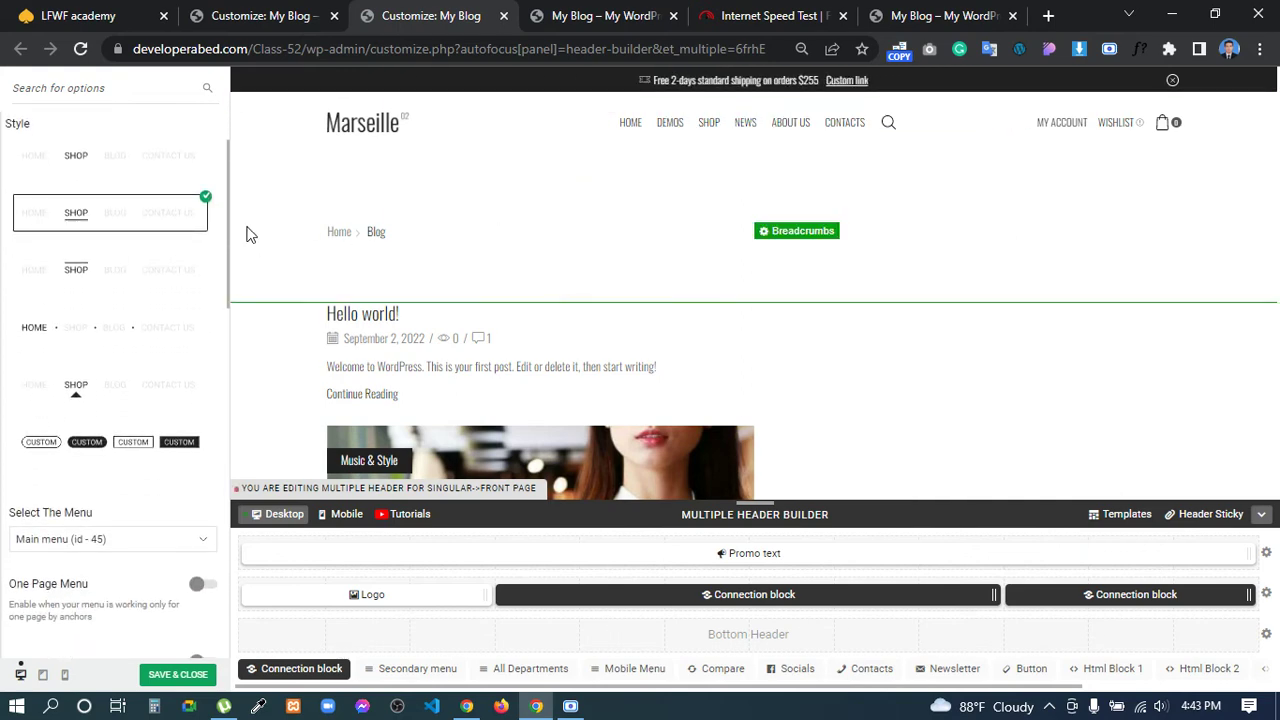
{"action": "left_click", "coordinate": [116, 446]}
- Set the main menu's text color to black (#000000) in the home page header
{"action": "scroll", "coordinate": [131, 363], "scroll_direction": "down", "scroll_amount": 2}
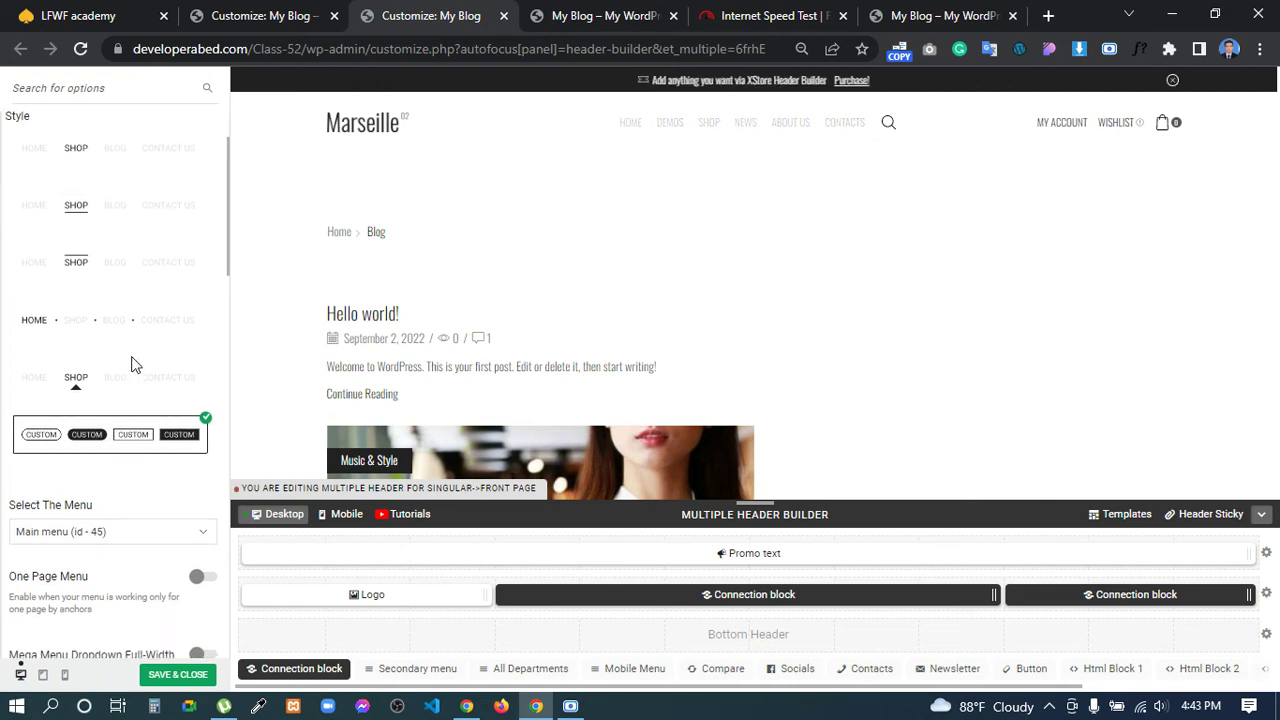
{"action": "scroll", "coordinate": [94, 290], "scroll_direction": "down", "scroll_amount": 2}
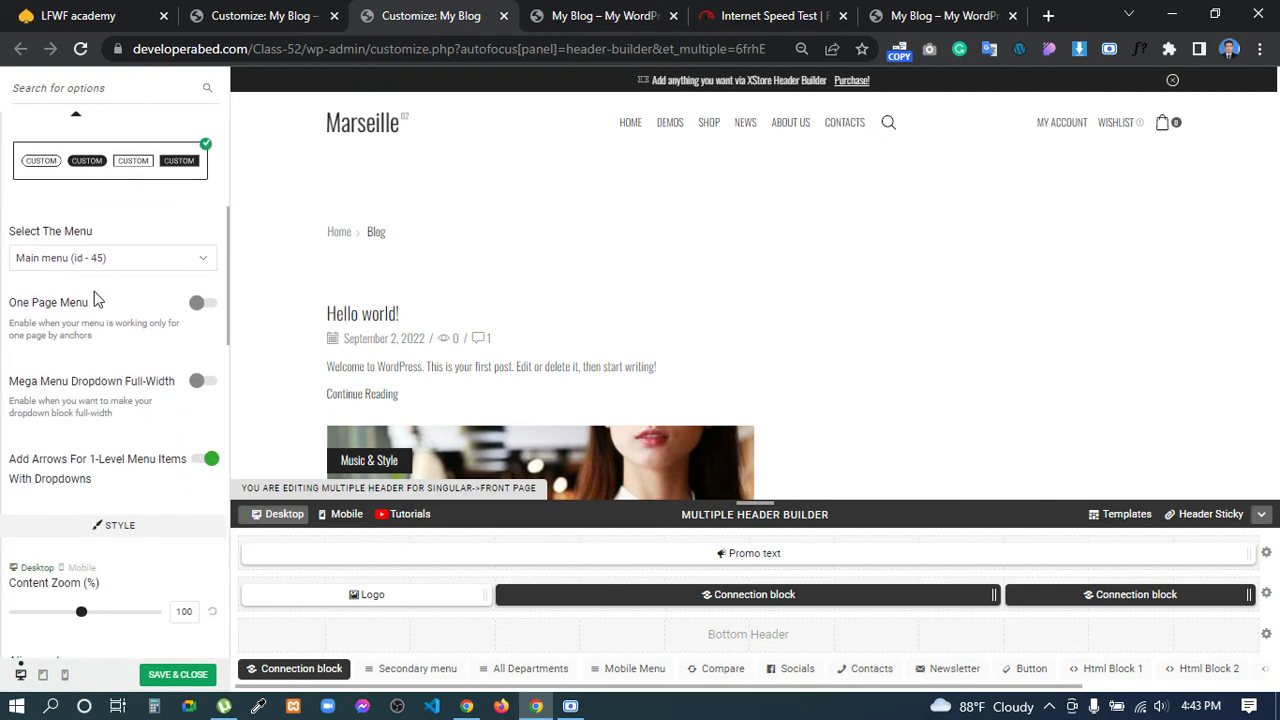
{"action": "scroll", "coordinate": [97, 347], "scroll_direction": "down", "scroll_amount": 2}
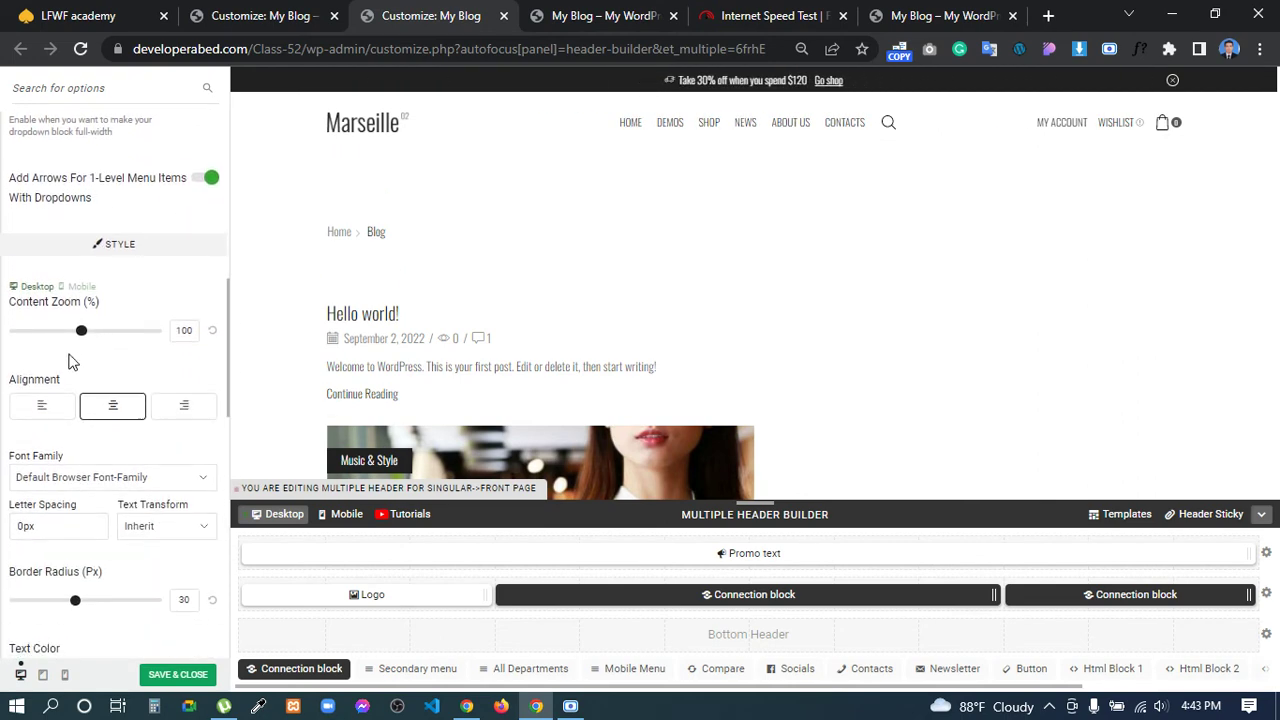
{"action": "scroll", "coordinate": [113, 357], "scroll_direction": "down", "scroll_amount": 4}
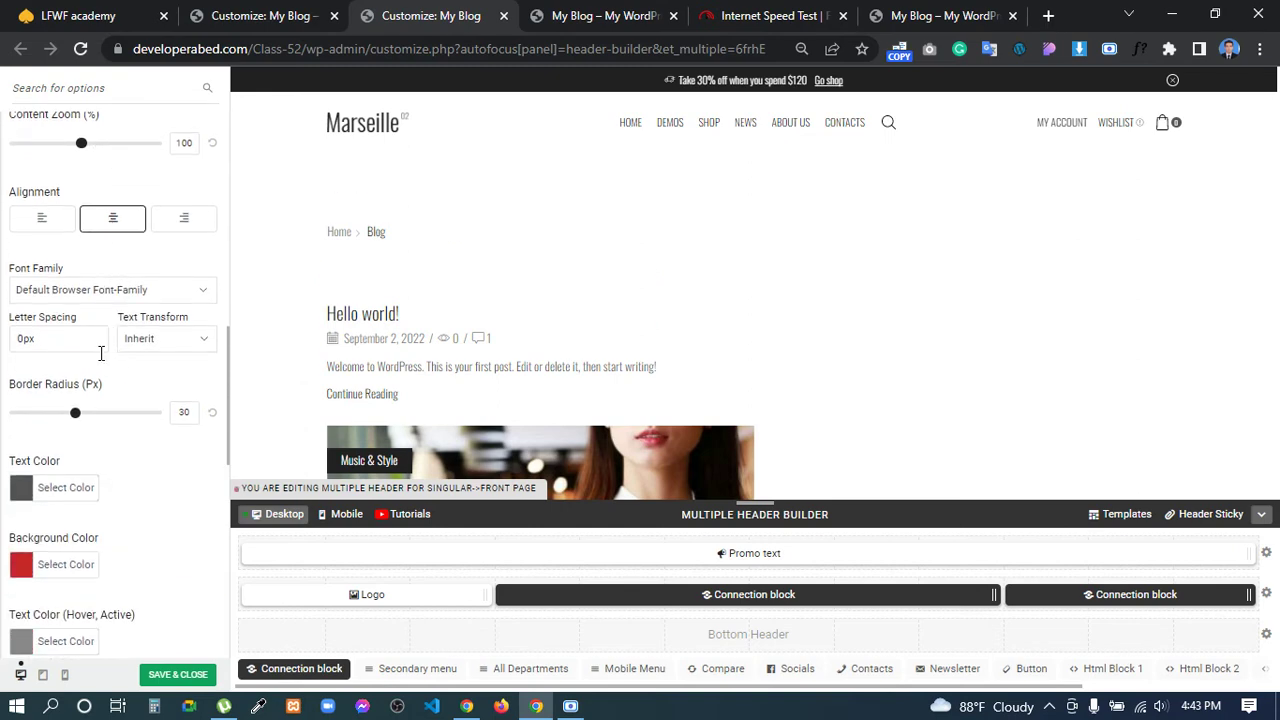
{"action": "scroll", "coordinate": [100, 346], "scroll_direction": "up", "scroll_amount": 2}
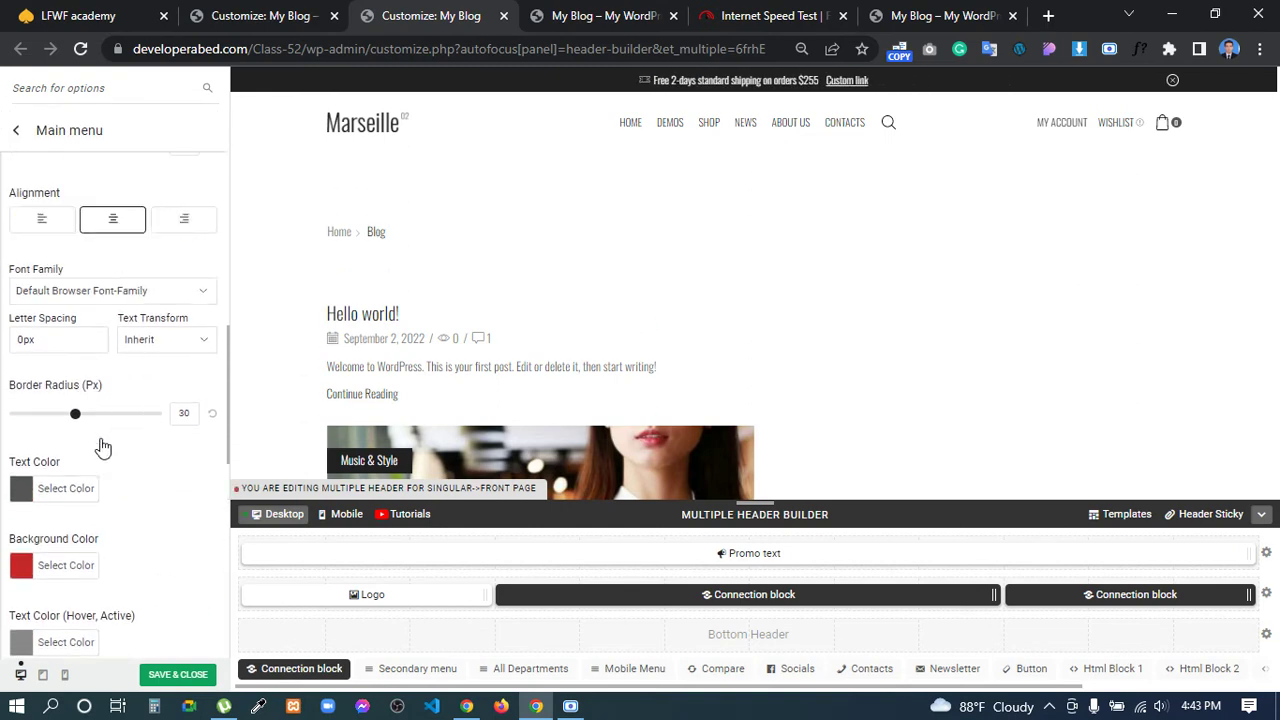
{"action": "scroll", "coordinate": [77, 428], "scroll_direction": "down", "scroll_amount": 2}
{"action": "left_click", "coordinate": [20, 303]}
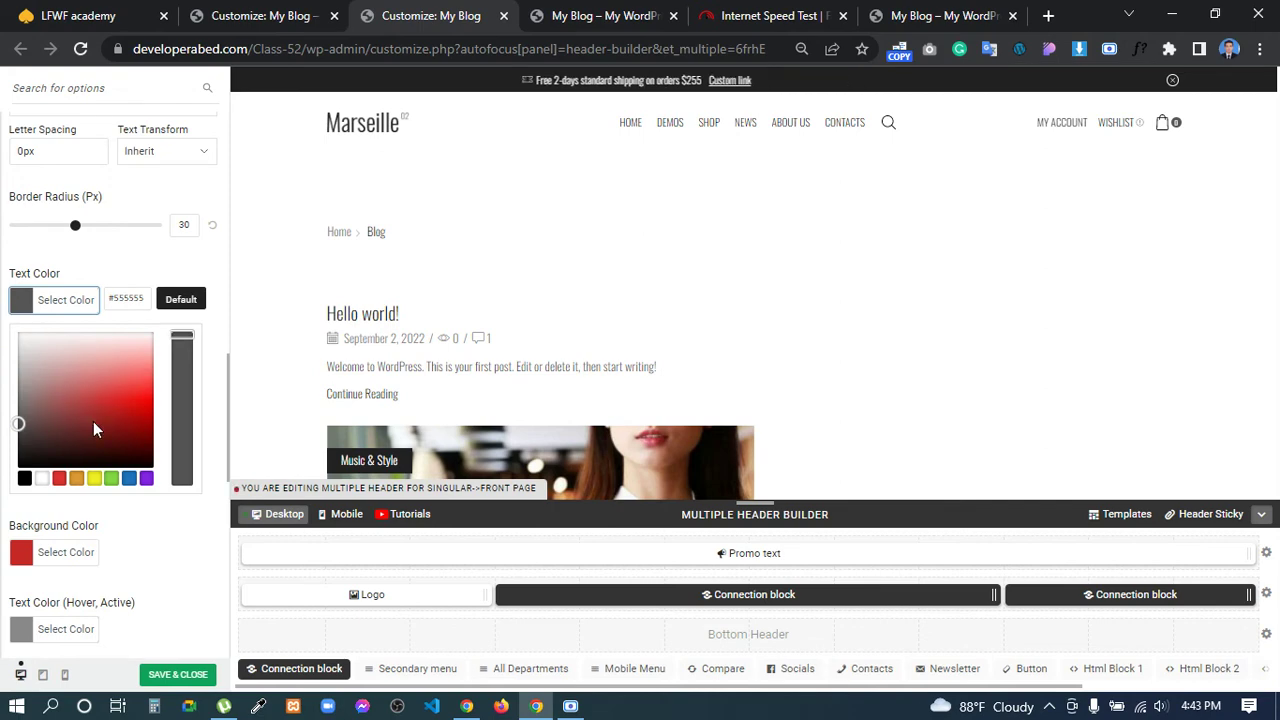
{"action": "left_click", "coordinate": [25, 479]}
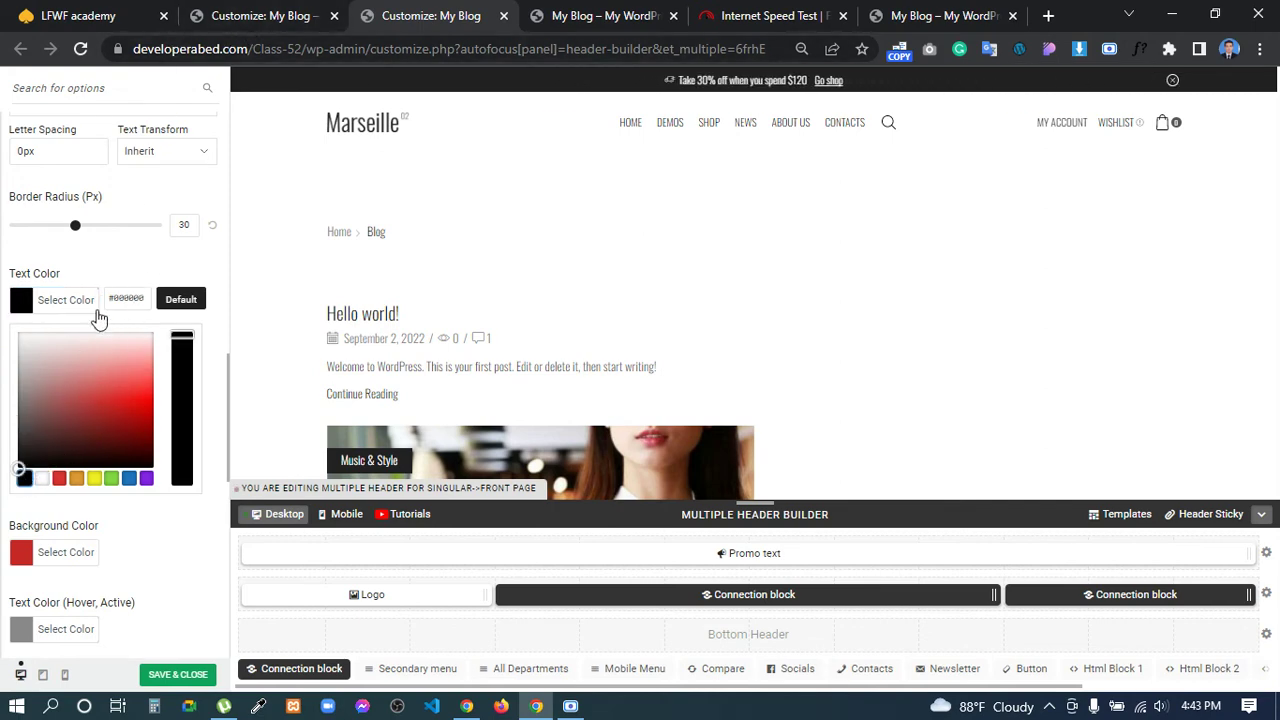
- Compare the menu on the LFWF academy reference site with the published Class-52 page, and return to the header customizer
{"action": "left_click", "coordinate": [110, 15]}
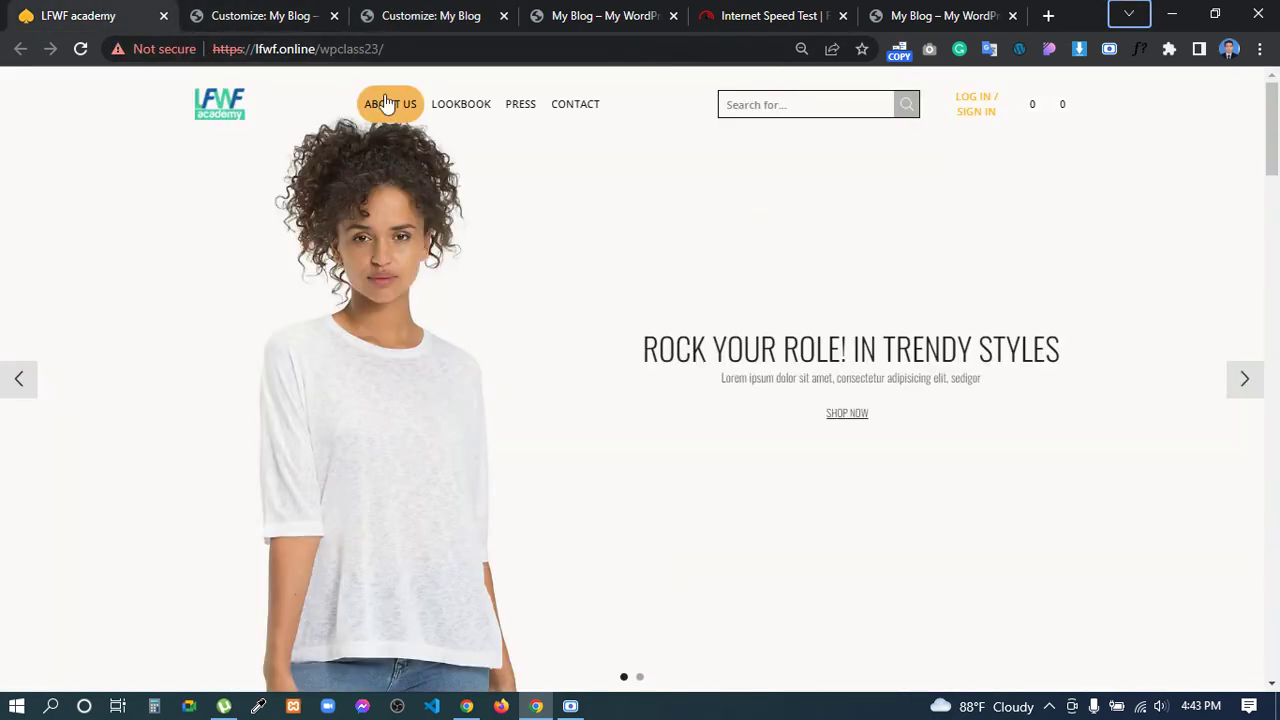
{"action": "left_click", "coordinate": [552, 15]}
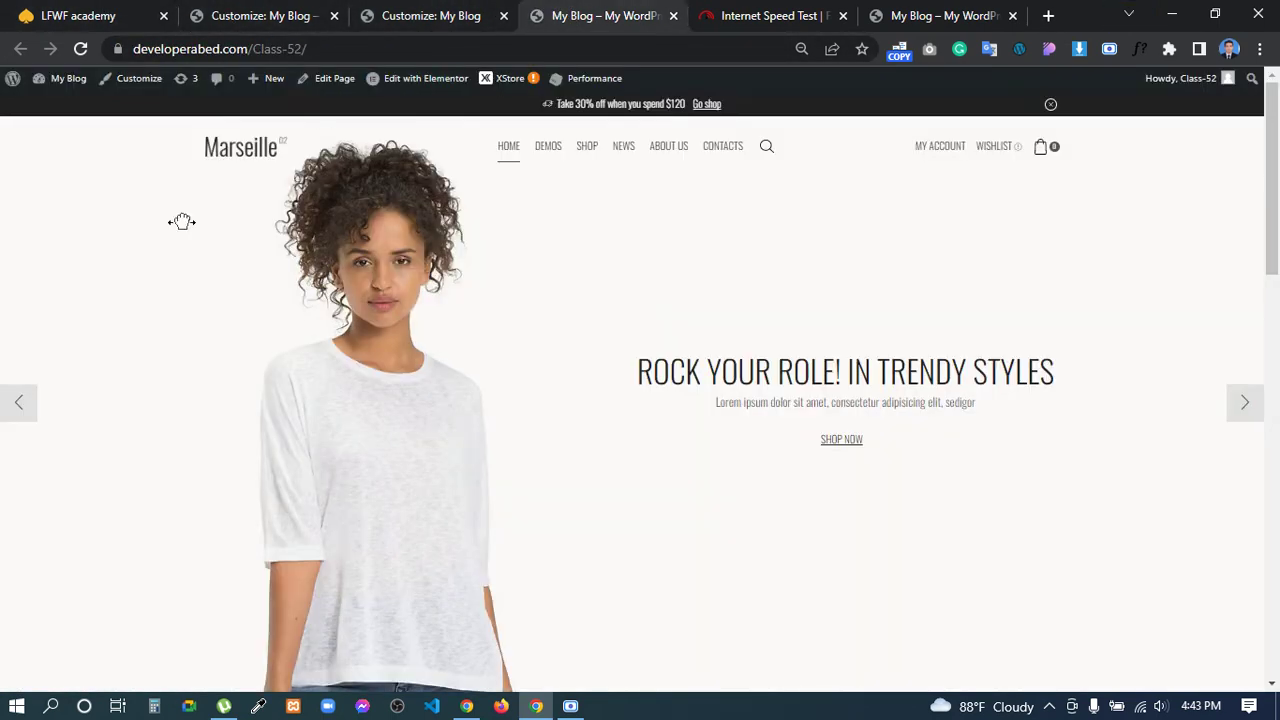
{"action": "left_click", "coordinate": [430, 14]}
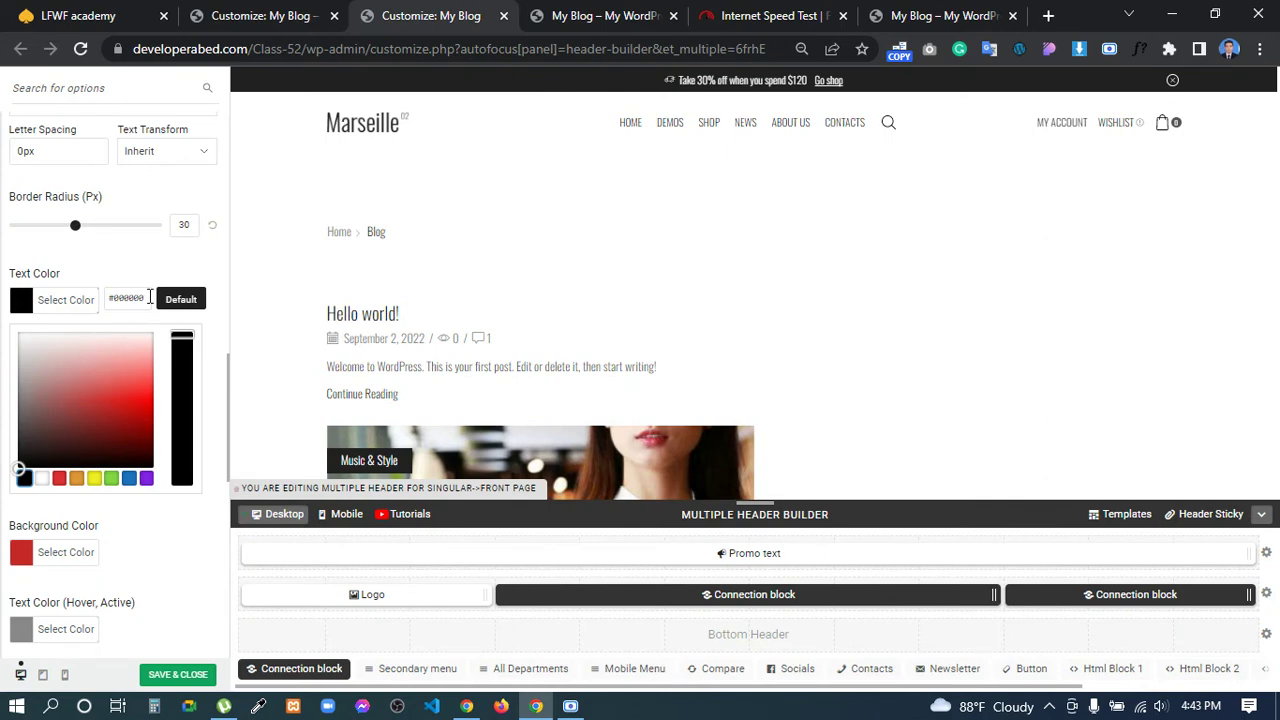
- Clear the main menu's red background color and make it fully transparent
{"action": "left_click", "coordinate": [117, 264]}
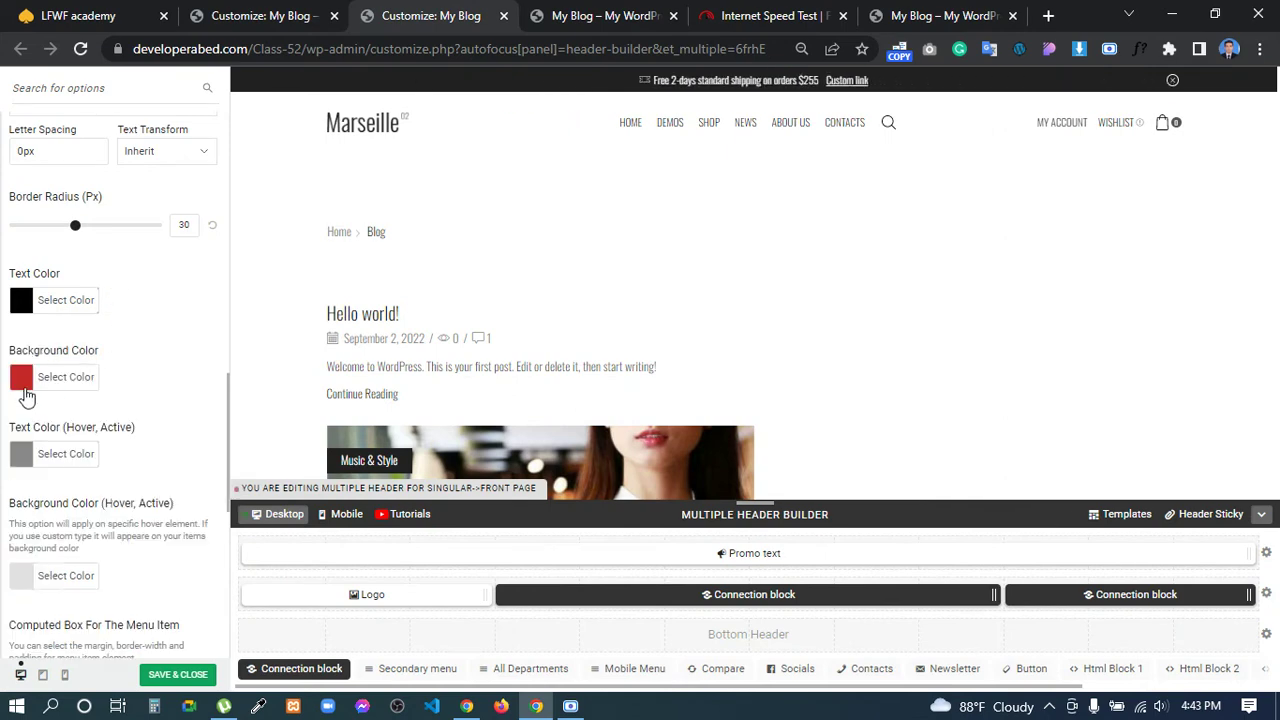
{"action": "left_click", "coordinate": [22, 378]}
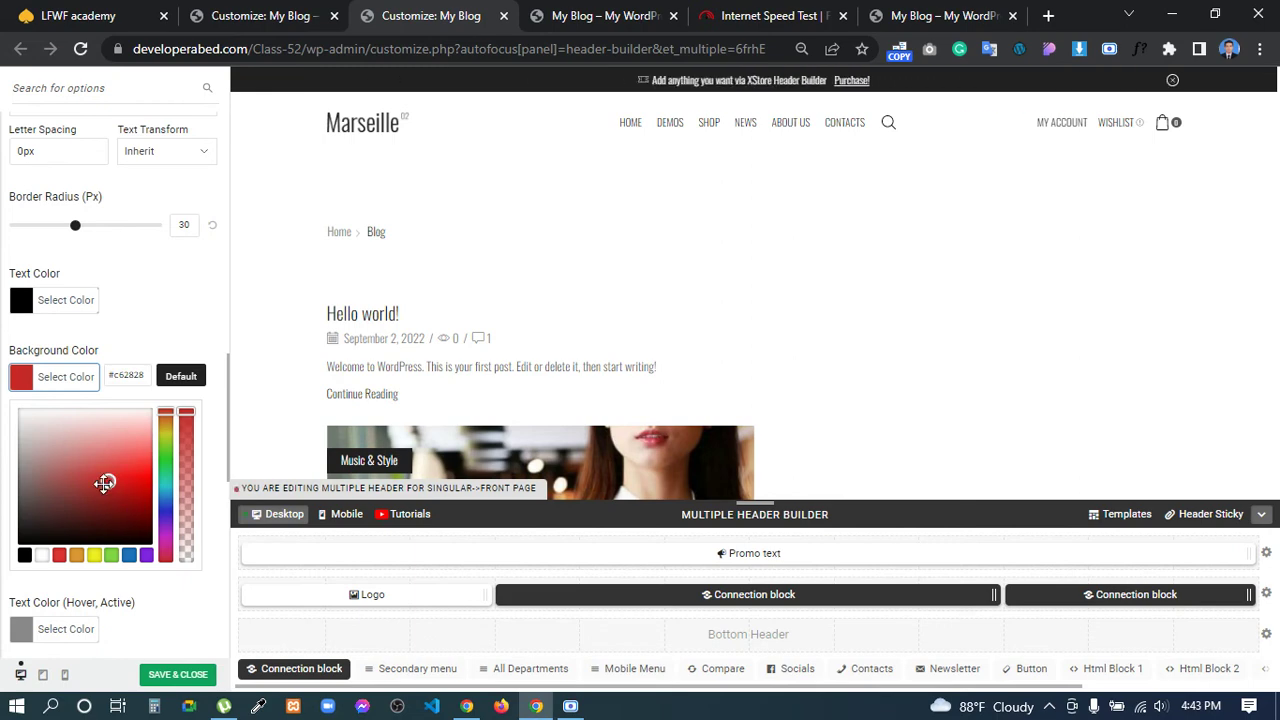
{"action": "left_click", "coordinate": [181, 376]}
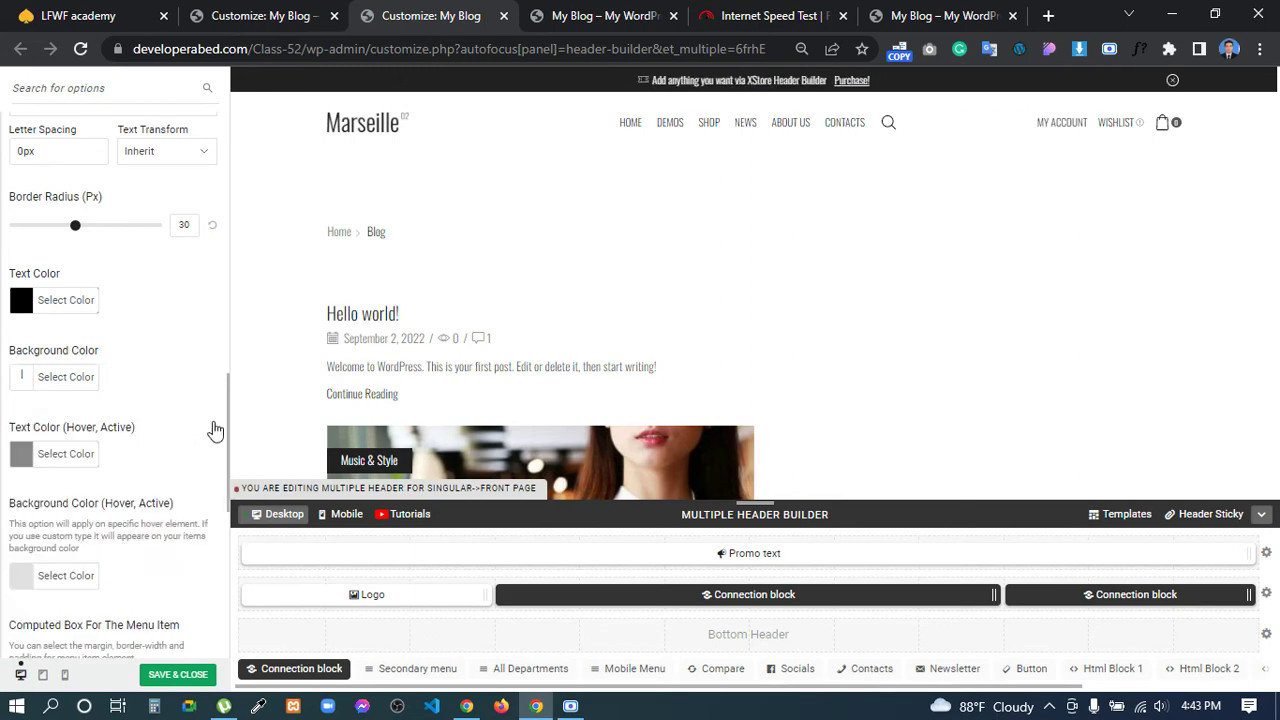
{"action": "left_click", "coordinate": [30, 378]}
{"action": "left_click_drag", "start_coordinate": [185, 416], "coordinate": [206, 603]}
{"action": "left_click", "coordinate": [206, 603]}
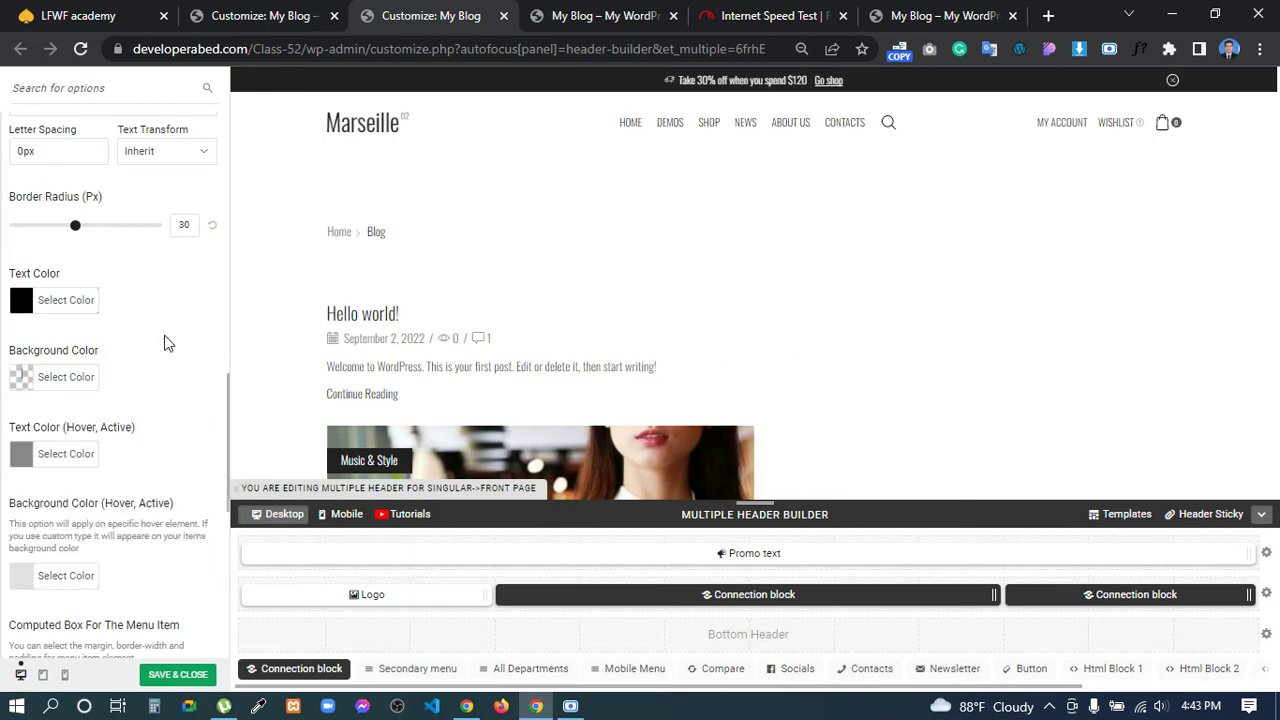
- Set the main menu's hover and active text color to black
{"action": "scroll", "coordinate": [181, 335], "scroll_direction": "down", "scroll_amount": 1}
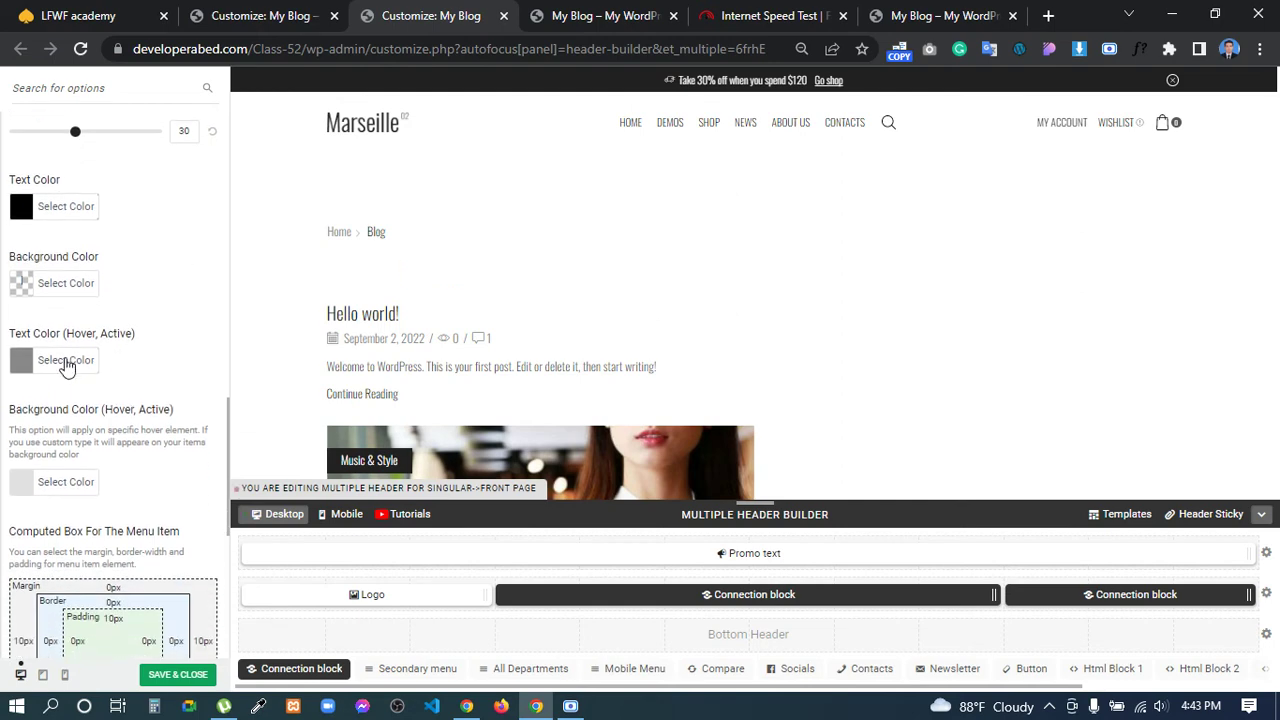
{"action": "left_click", "coordinate": [22, 364]}
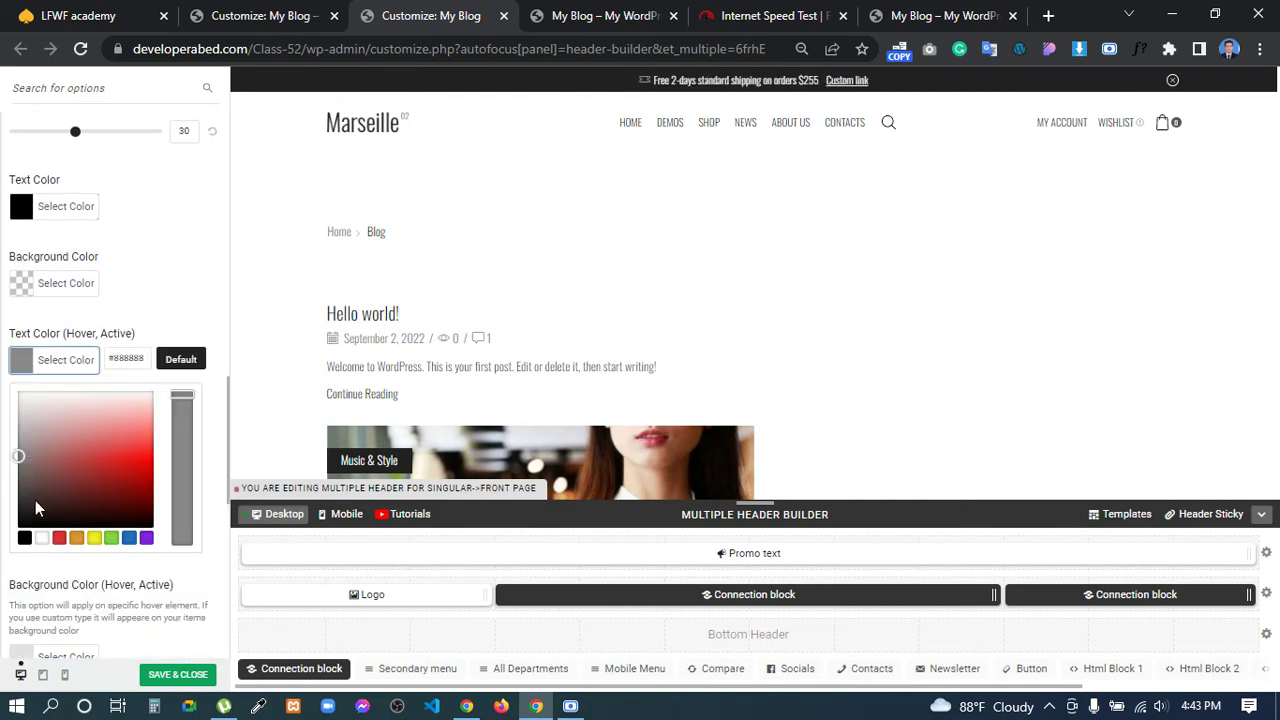
{"action": "left_click", "coordinate": [25, 538]}
{"action": "left_click", "coordinate": [181, 330]}
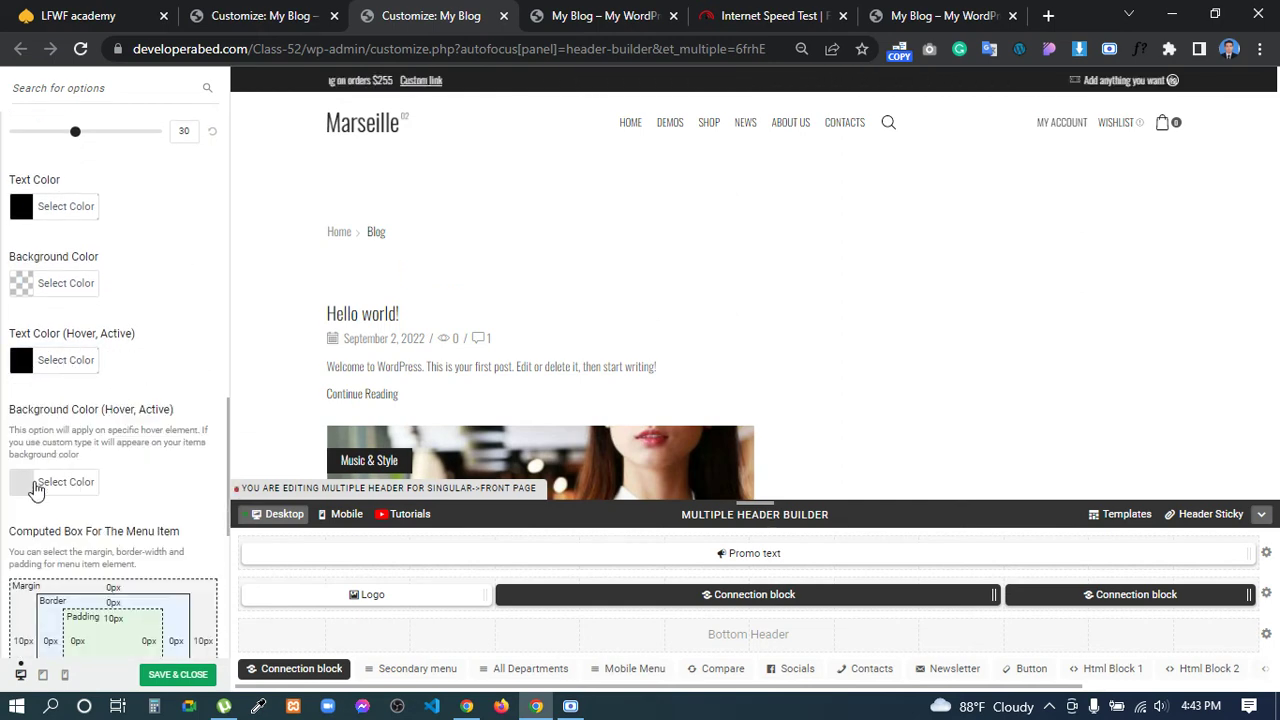
- Set the main menu's hover and active background color to a slightly darkened version of the green preset
{"action": "left_click", "coordinate": [92, 481]}
{"action": "scroll", "coordinate": [98, 555], "scroll_direction": "down", "scroll_amount": 1}
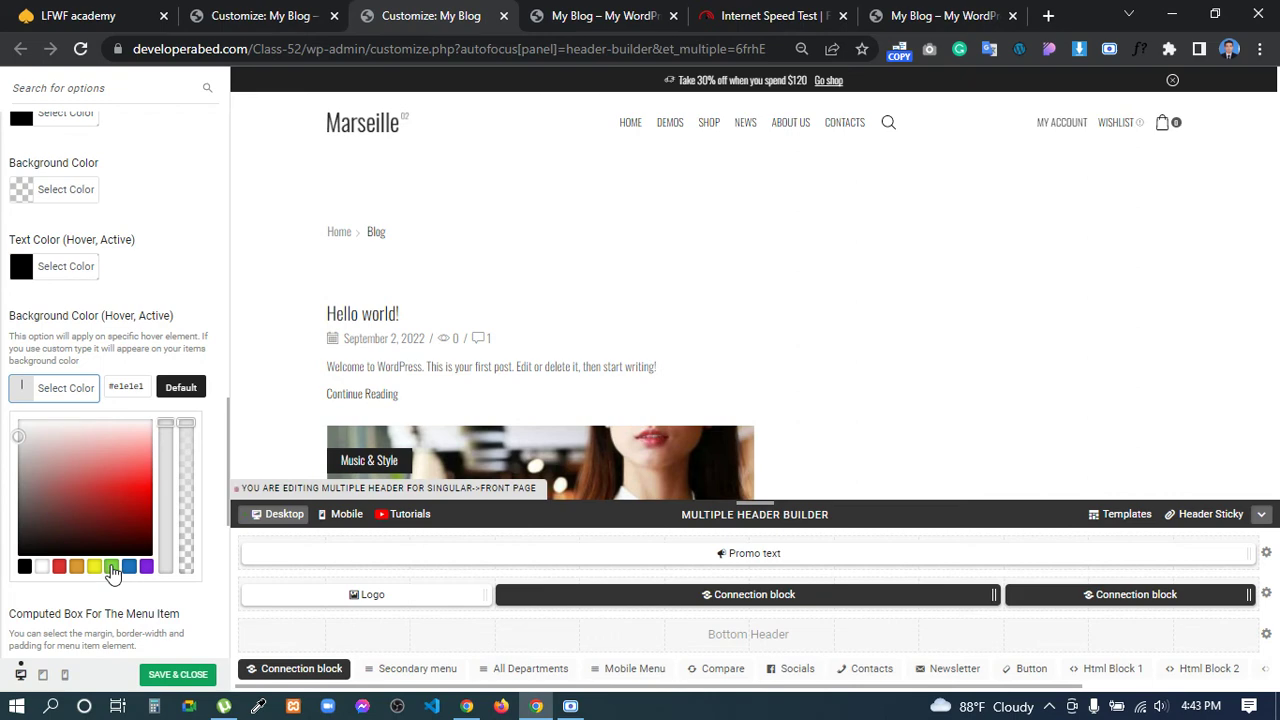
{"action": "left_click", "coordinate": [112, 568]}
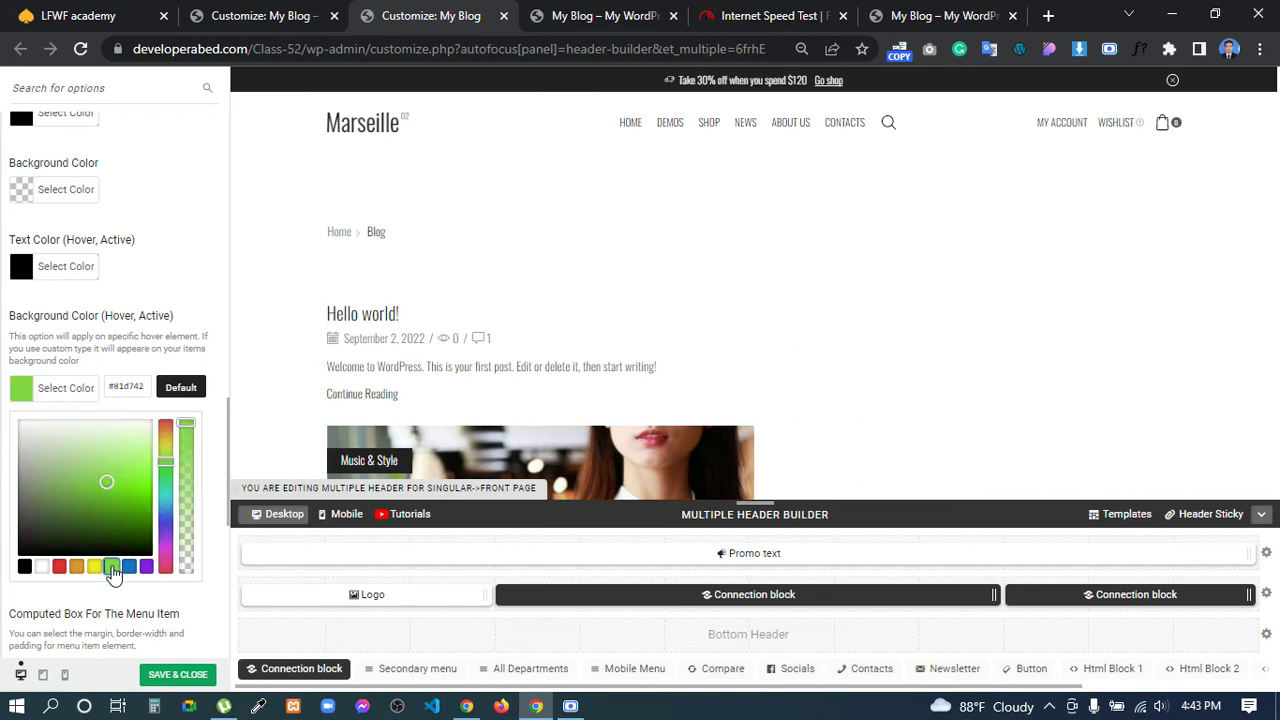
{"action": "left_click", "coordinate": [90, 485]}
{"action": "left_click", "coordinate": [190, 352]}
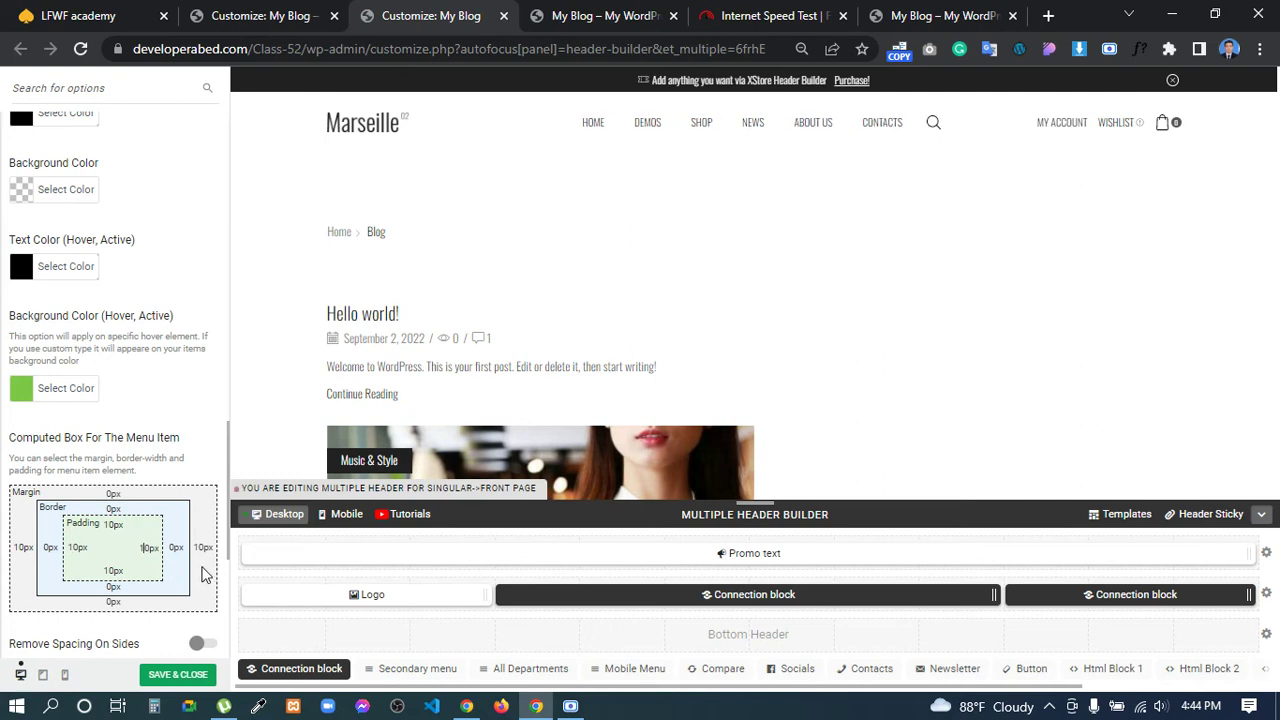
- Reduce the main menu's border radius to 20 px
{"action": "scroll", "coordinate": [122, 440], "scroll_direction": "up", "scroll_amount": 5}
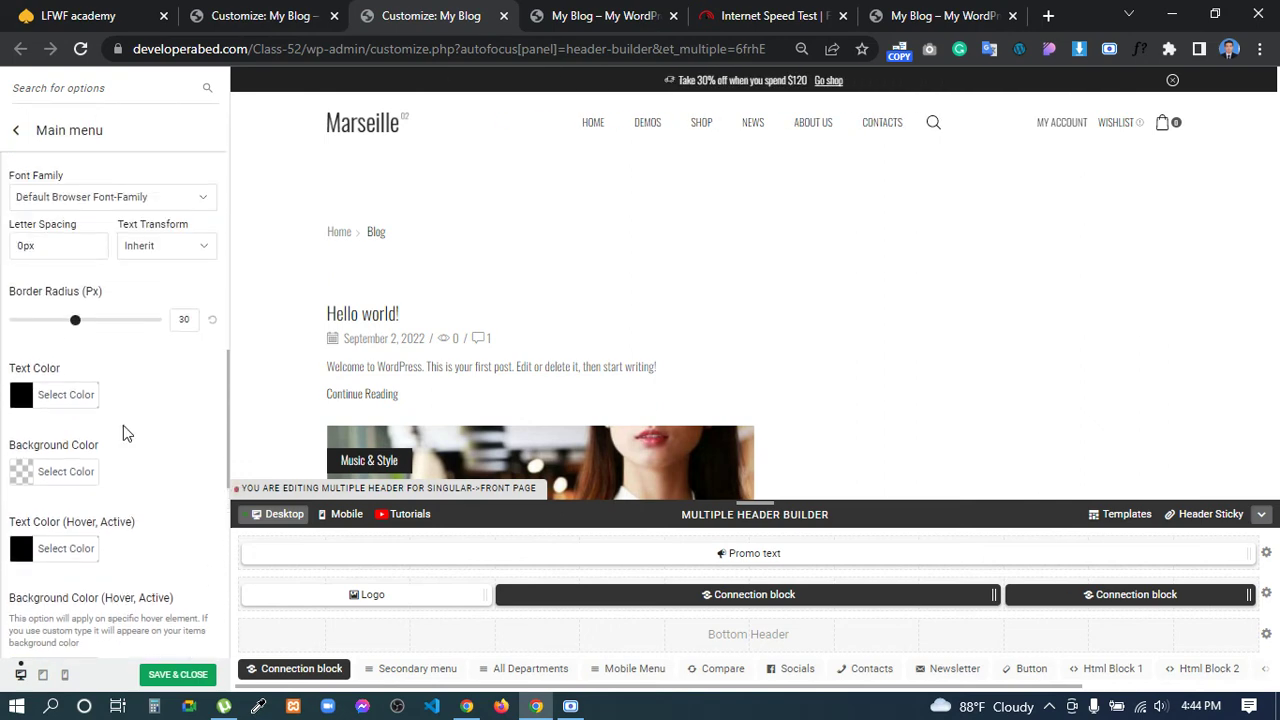
{"action": "mouse_move", "coordinate": [75, 420]}
{"action": "left_mouse_down"}
{"action": "mouse_move", "coordinate": [88, 417]}
{"action": "mouse_move", "coordinate": [54, 418]}
{"action": "left_mouse_up"}
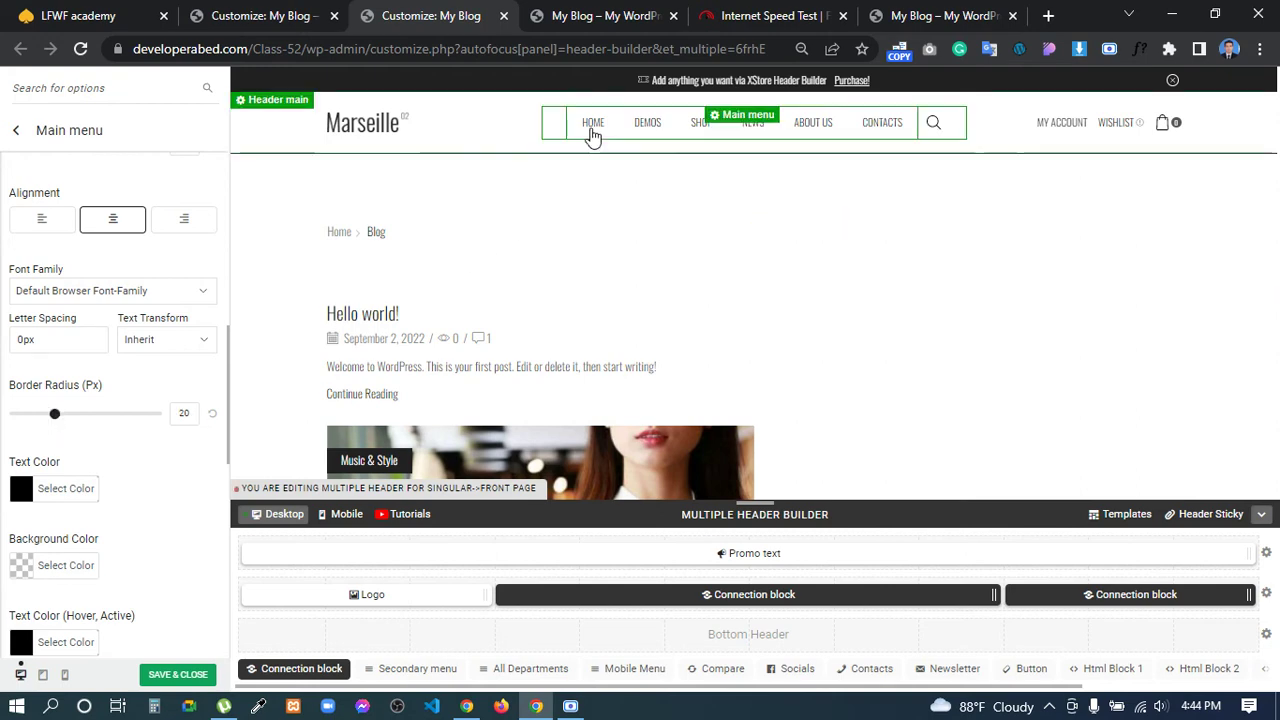
{"action": "scroll", "coordinate": [167, 453], "scroll_direction": "down", "scroll_amount": 6}
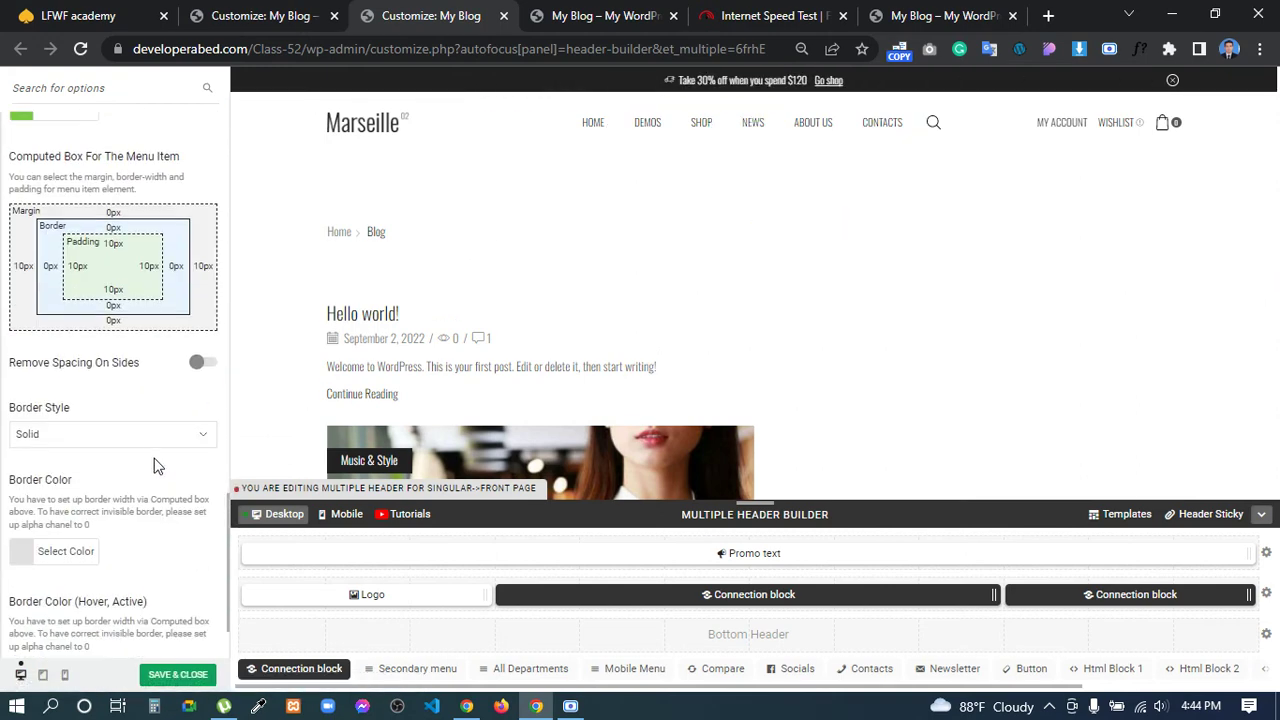
{"action": "scroll", "coordinate": [143, 480], "scroll_direction": "down", "scroll_amount": 1}
{"action": "scroll", "coordinate": [140, 500], "scroll_direction": "up", "scroll_amount": 3}
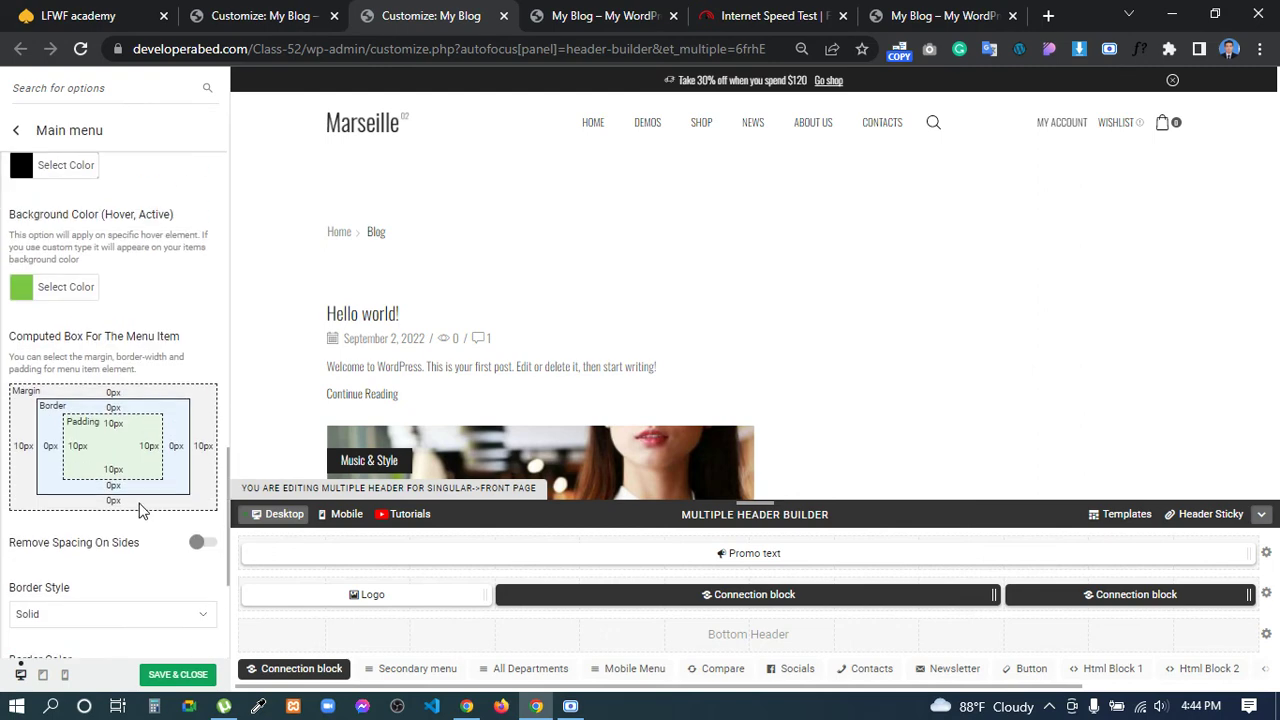
{"action": "scroll", "coordinate": [137, 515], "scroll_direction": "down", "scroll_amount": 3}
{"action": "scroll", "coordinate": [135, 519], "scroll_direction": "up", "scroll_amount": 10}
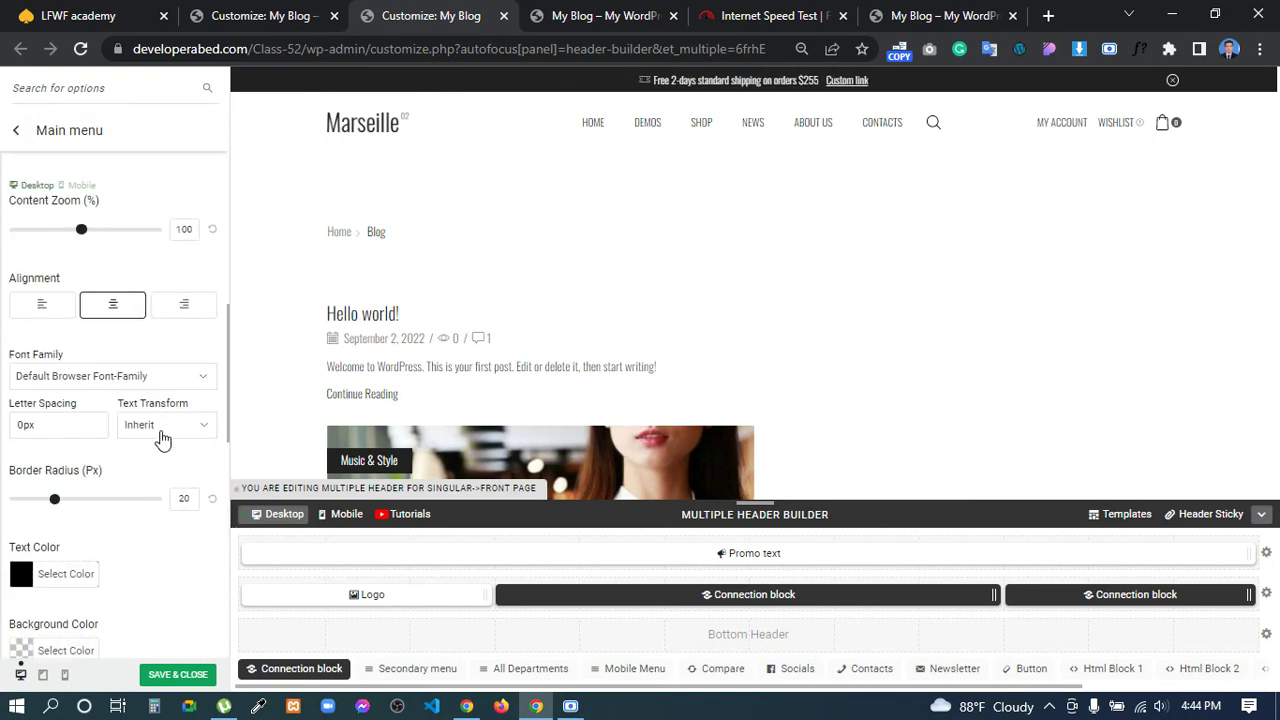
{"action": "scroll", "coordinate": [158, 380], "scroll_direction": "up", "scroll_amount": 3}
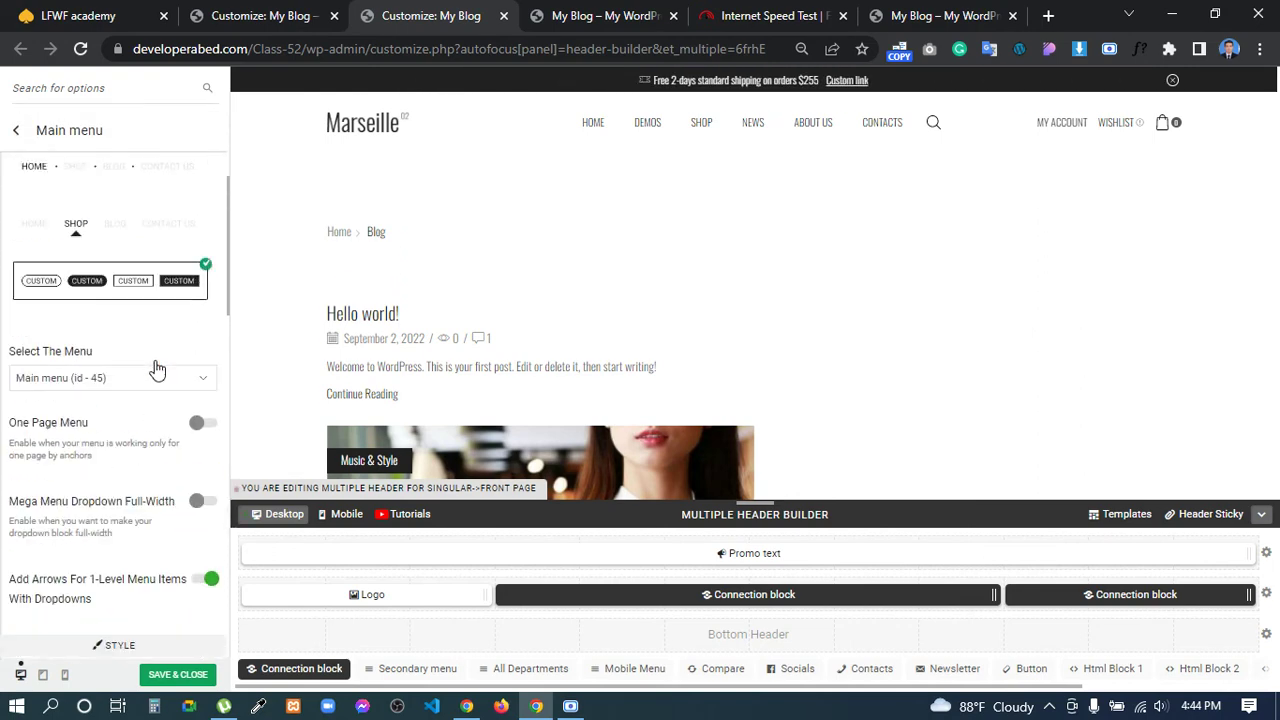
- Replace both the site logo and the retina logo of the home page header with lfwf-default-logo.png from the media library
{"action": "left_click", "coordinate": [358, 128]}
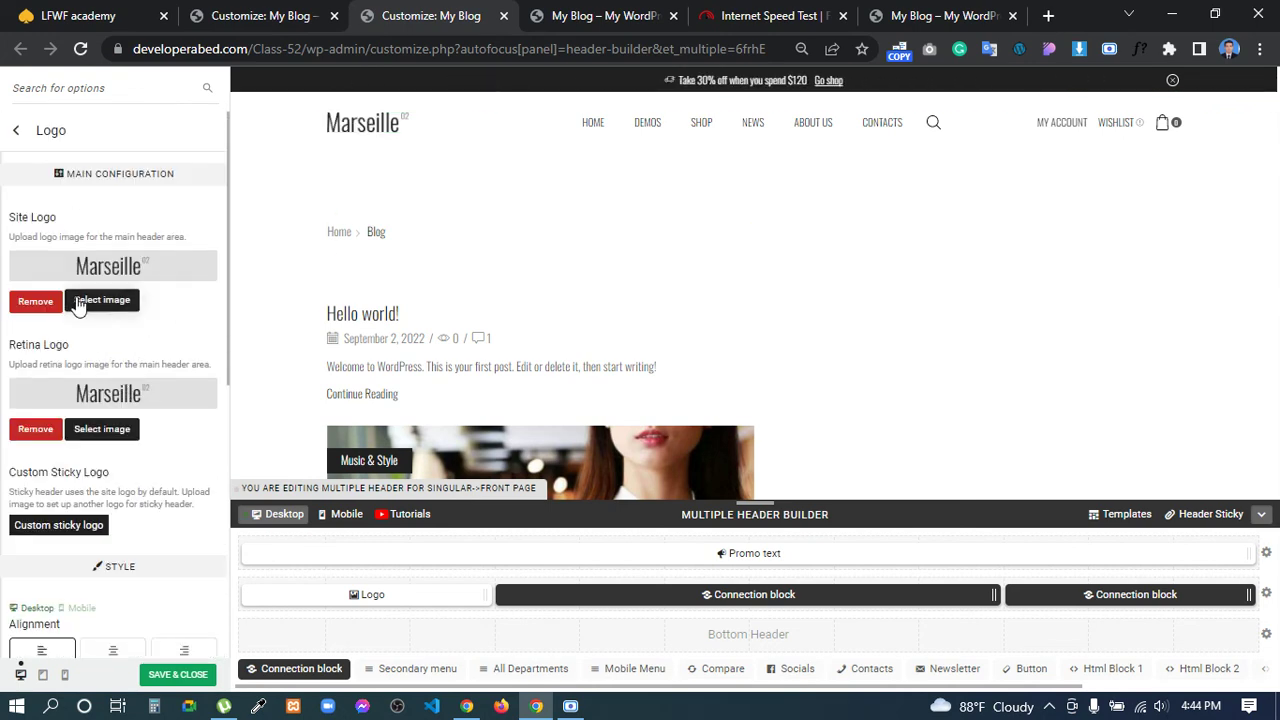
{"action": "left_click", "coordinate": [35, 301]}
{"action": "left_click", "coordinate": [50, 301]}
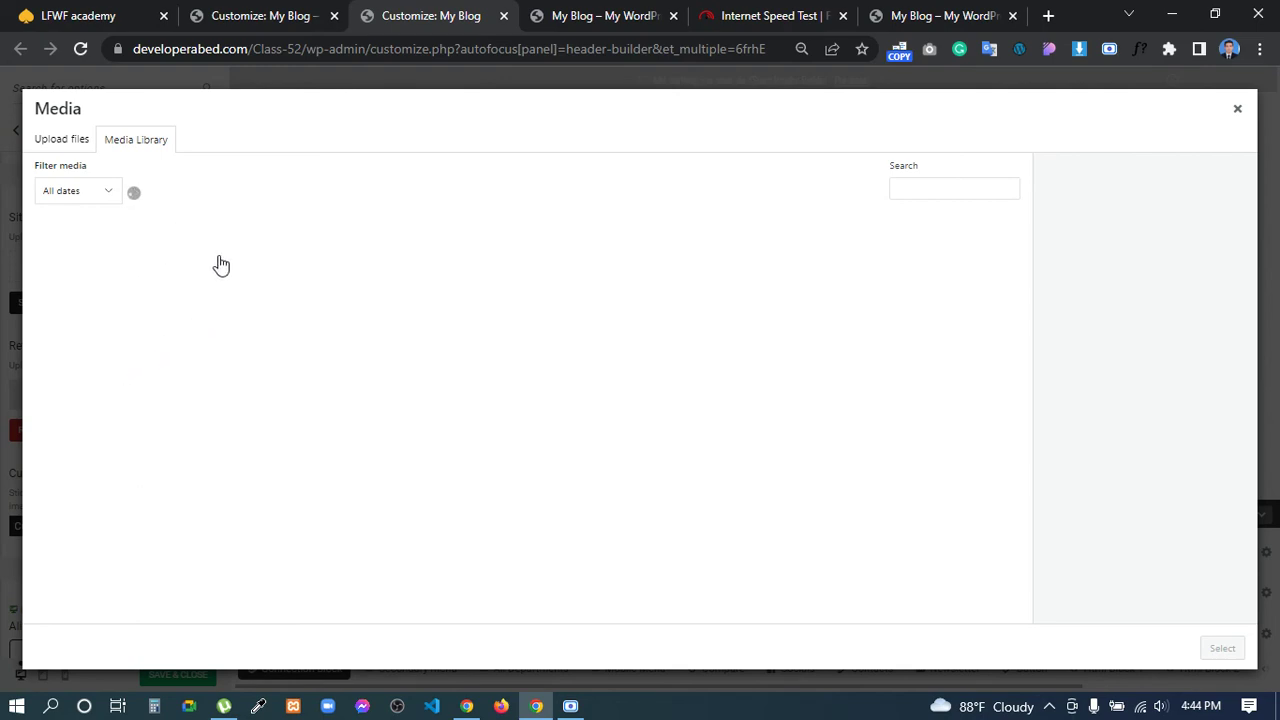
{"action": "left_click", "coordinate": [1214, 642]}
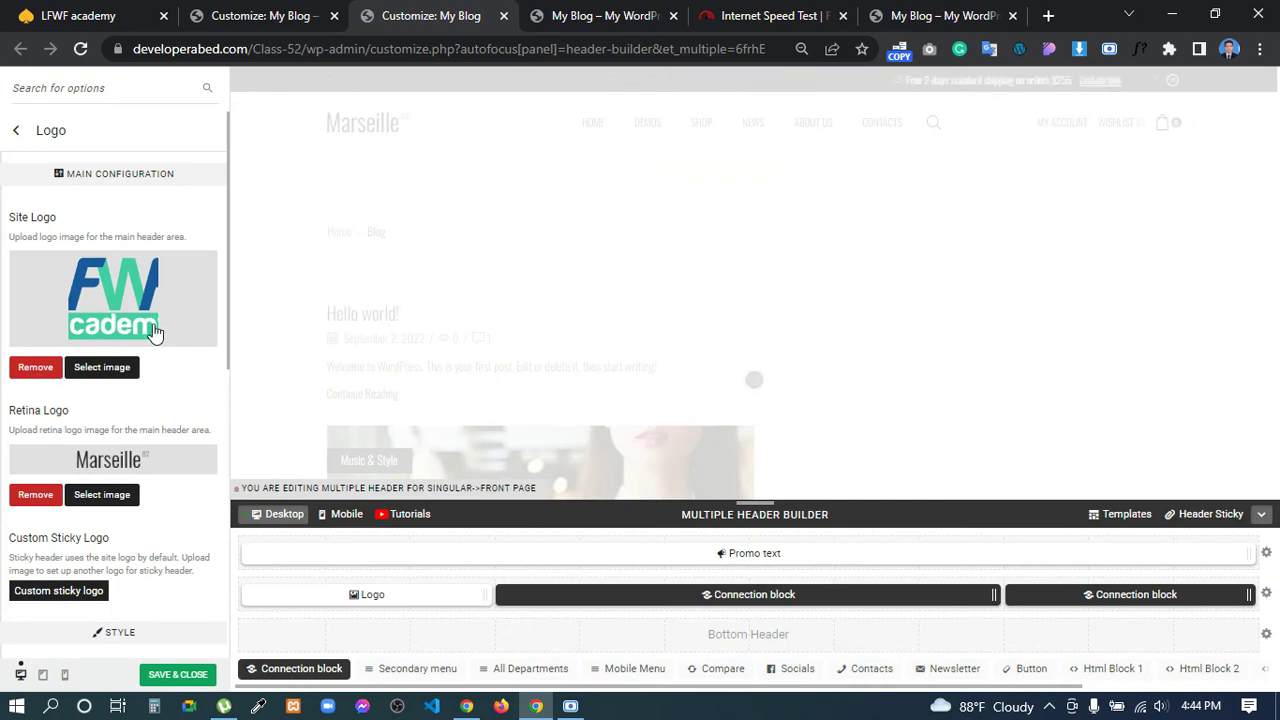
{"action": "left_click", "coordinate": [86, 496]}
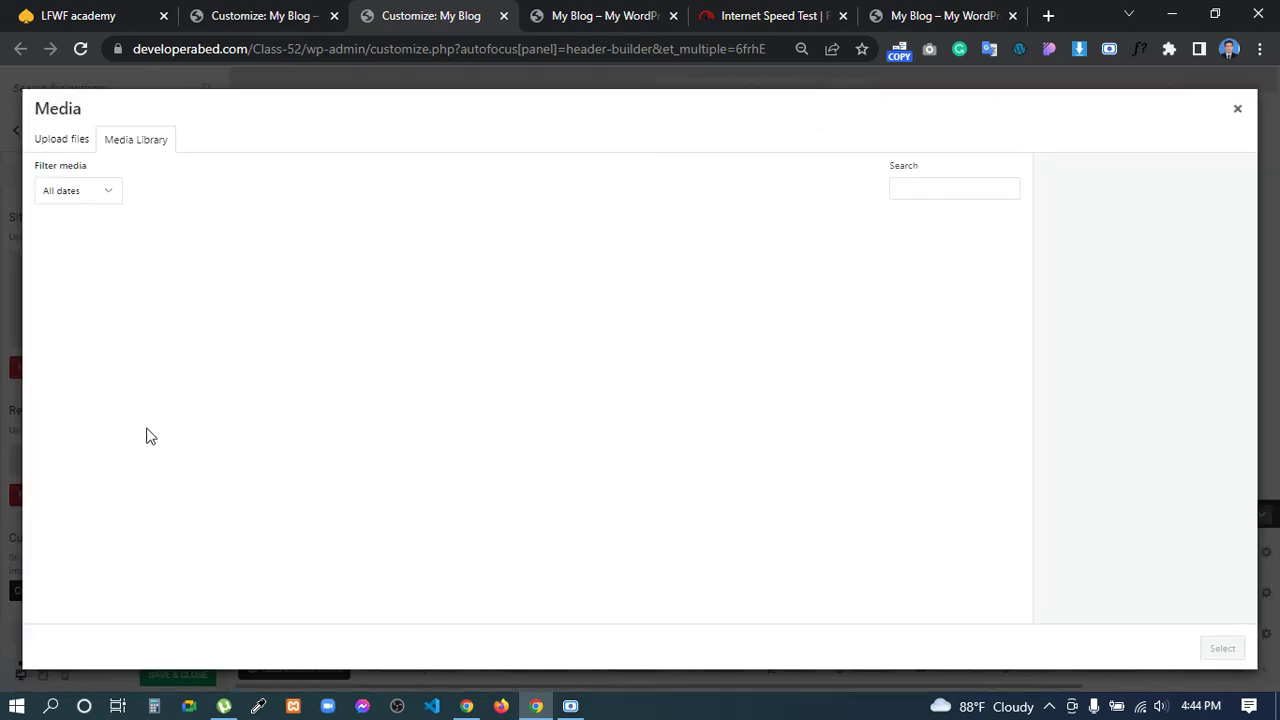
{"action": "left_click", "coordinate": [90, 268]}
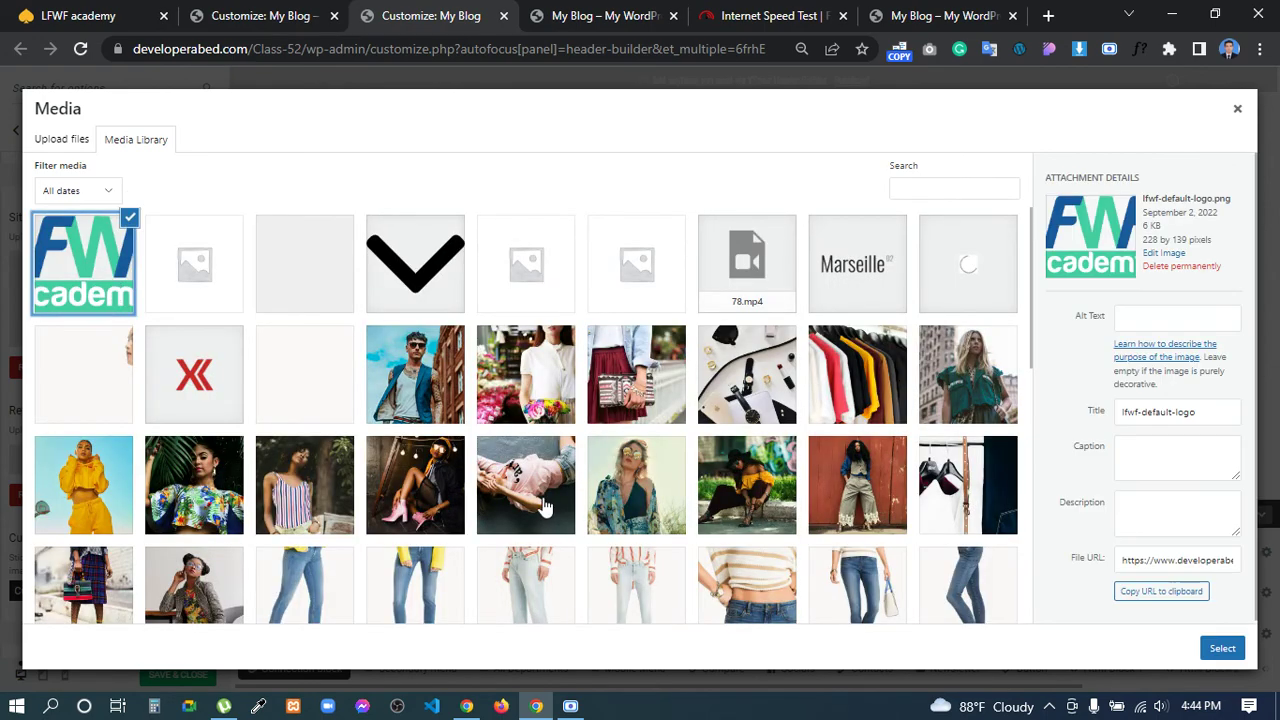
{"action": "left_click", "coordinate": [1222, 649]}
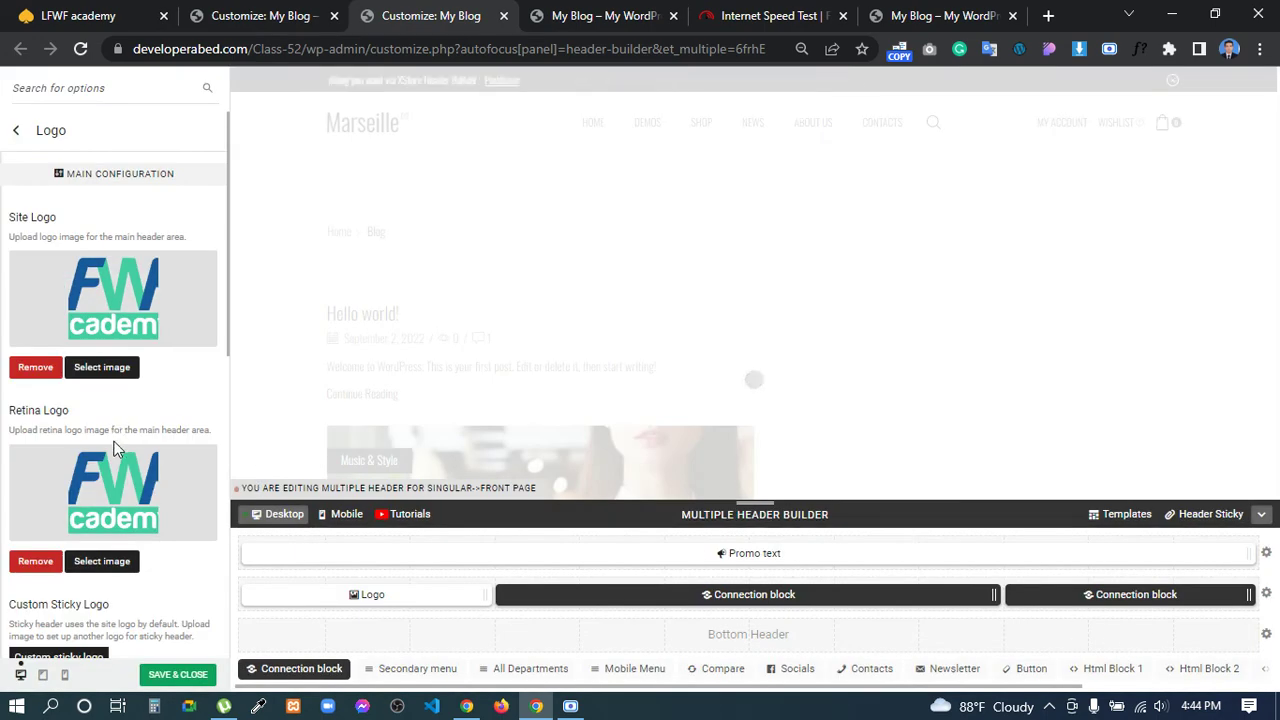
- Set the desktop logo width of the home page header to 75 px
{"action": "scroll", "coordinate": [140, 400], "scroll_direction": "down", "scroll_amount": 2}
{"action": "scroll", "coordinate": [155, 445], "scroll_direction": "down", "scroll_amount": 4}
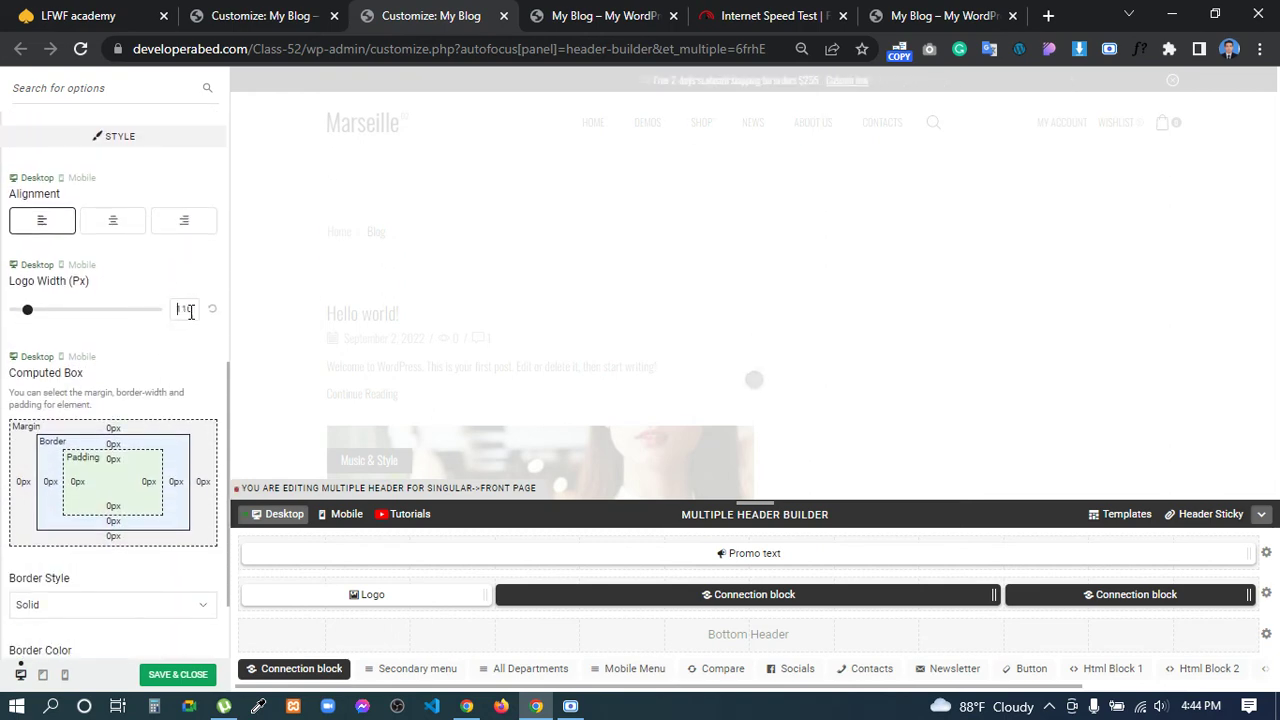
{"action": "double_click", "coordinate": [183, 309]}
{"action": "type", "text": "75"}
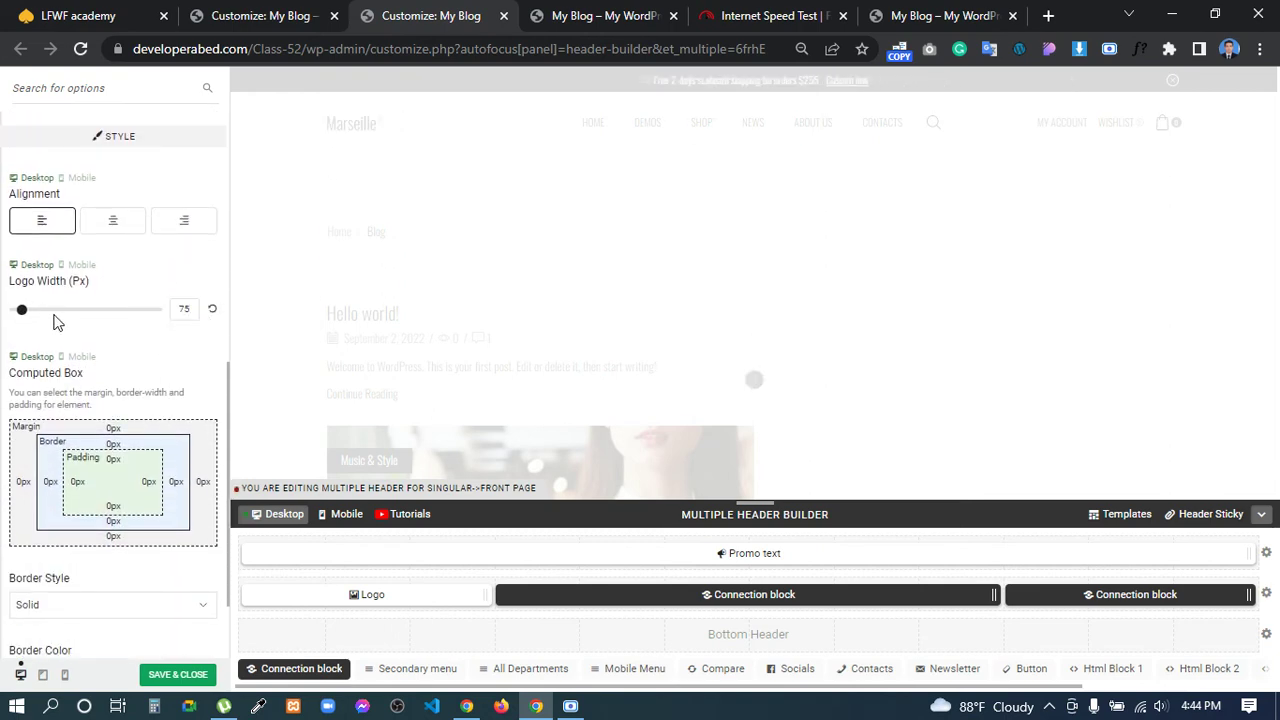
{"action": "left_click", "coordinate": [170, 316]}
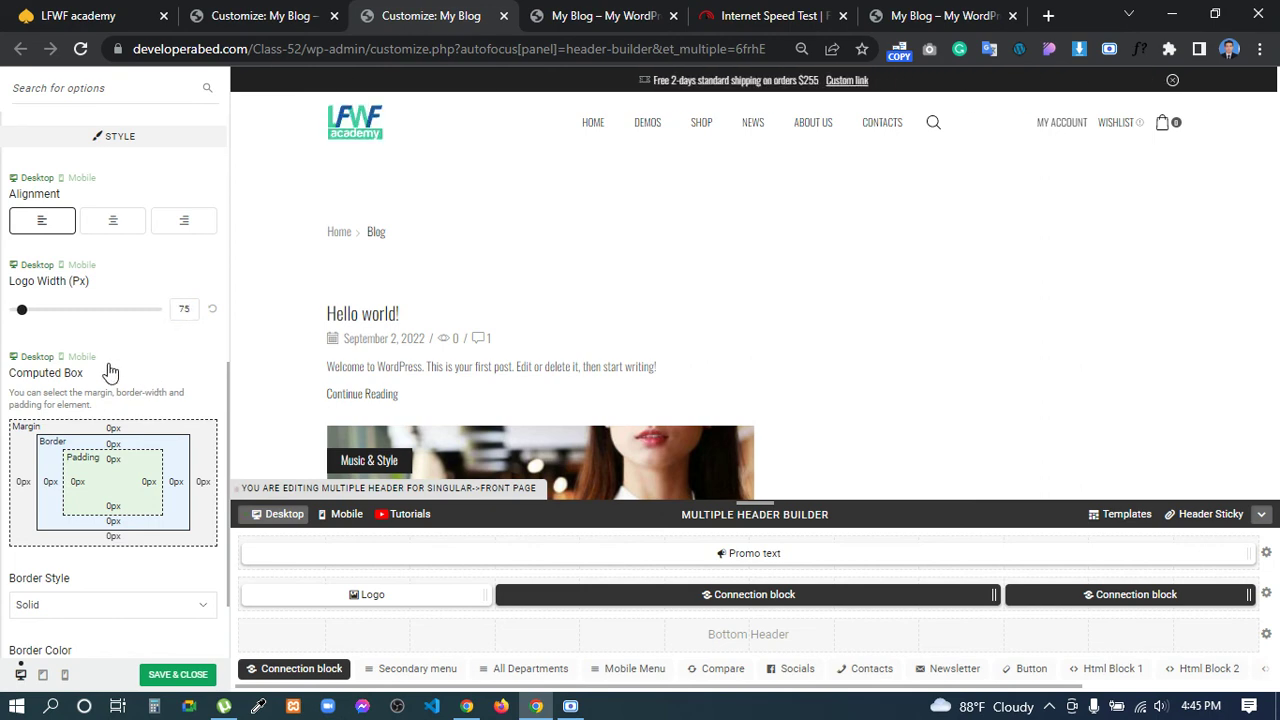
- Save and close the home page header edits and reload the live front page to check the new logo and menu
{"action": "scroll", "coordinate": [110, 372], "scroll_direction": "down", "scroll_amount": 2}
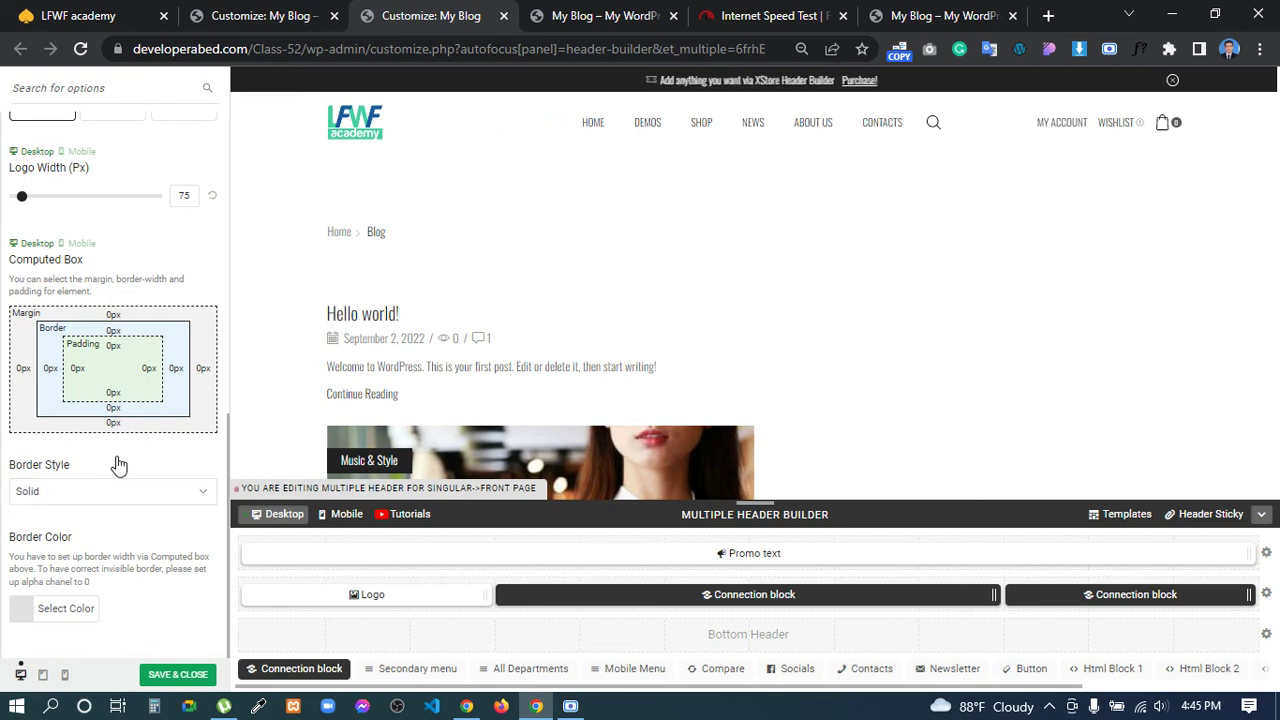
{"action": "scroll", "coordinate": [94, 516], "scroll_direction": "up", "scroll_amount": 10}
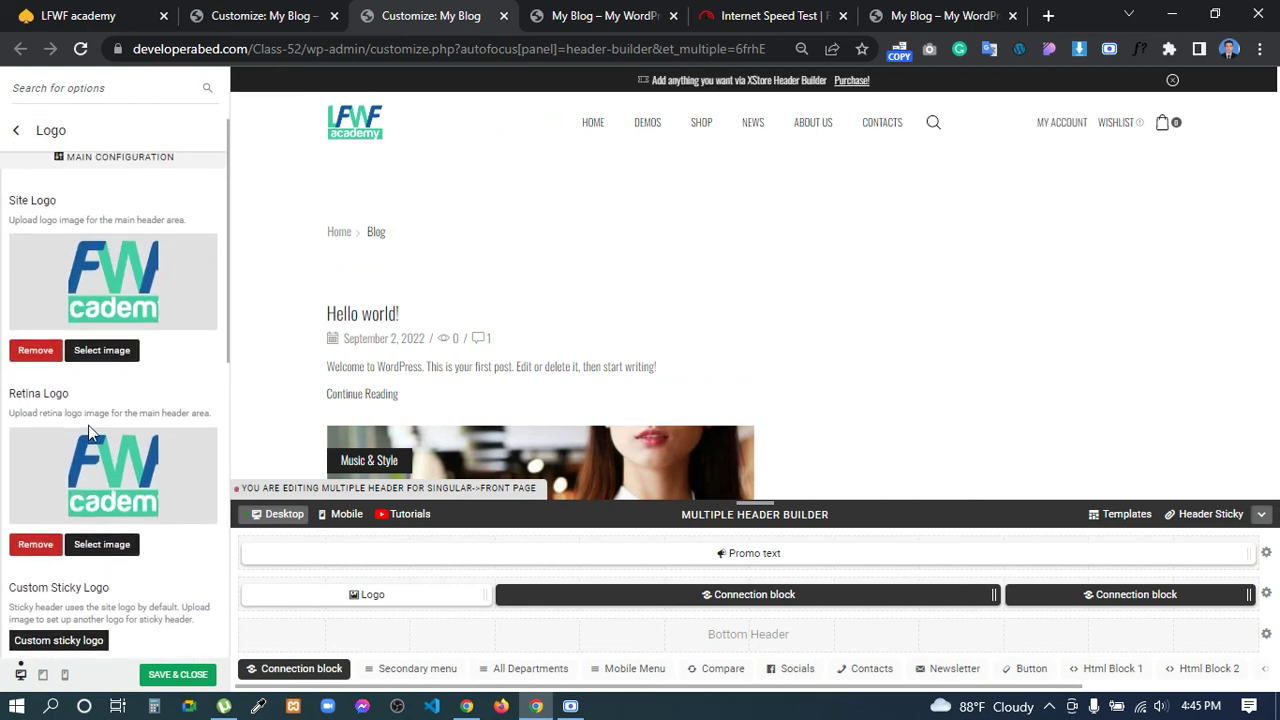
{"action": "scroll", "coordinate": [88, 430], "scroll_direction": "up", "scroll_amount": 1}
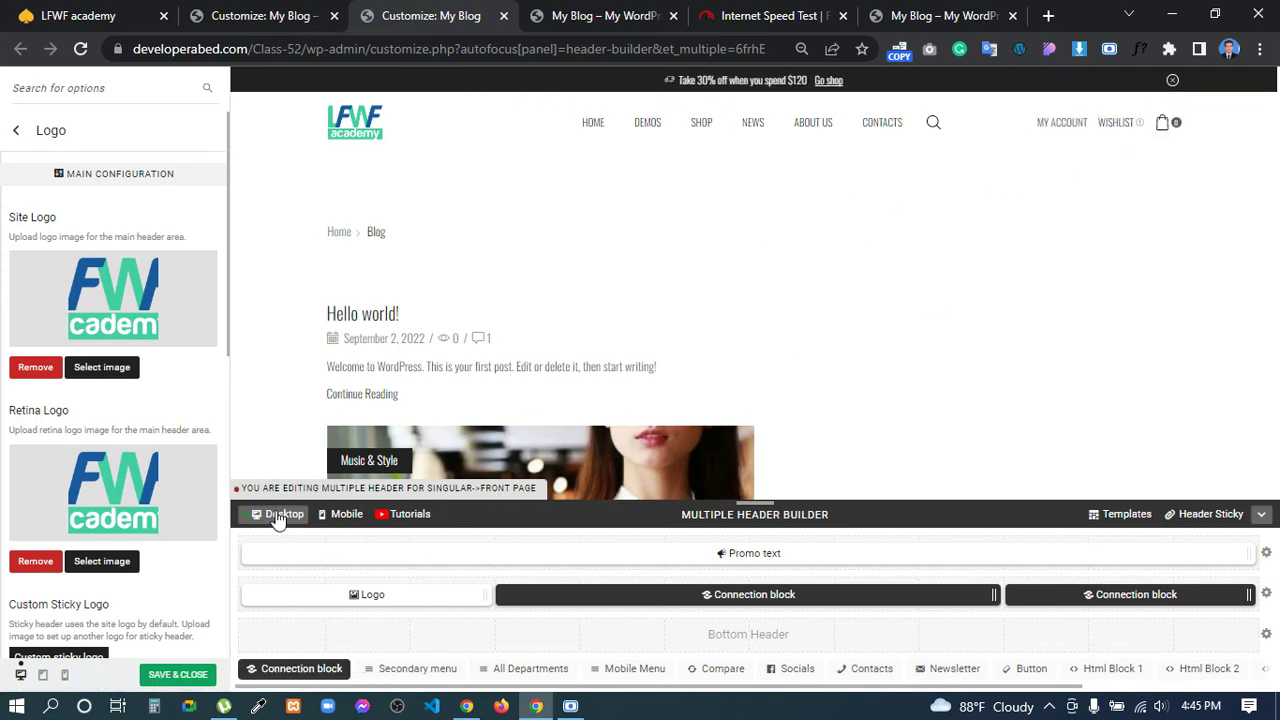
{"action": "left_click", "coordinate": [170, 677]}
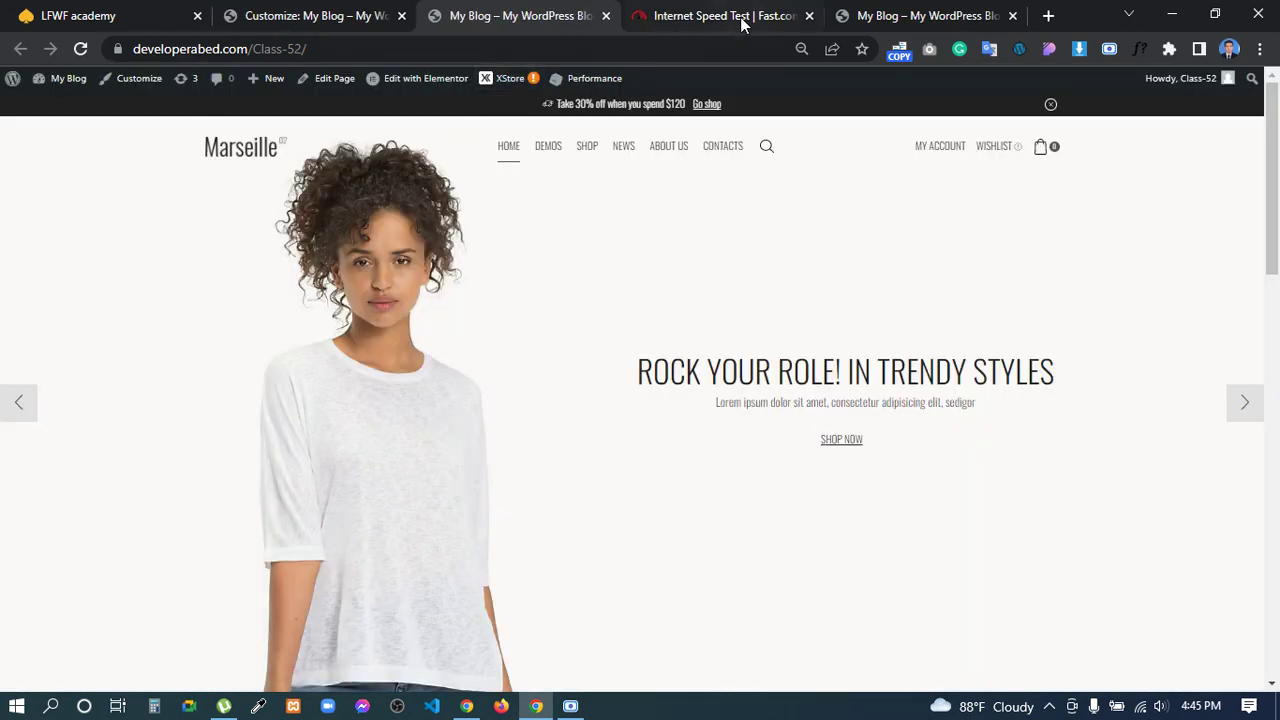
{"action": "left_click", "coordinate": [857, 8]}
{"action": "left_click", "coordinate": [80, 48]}
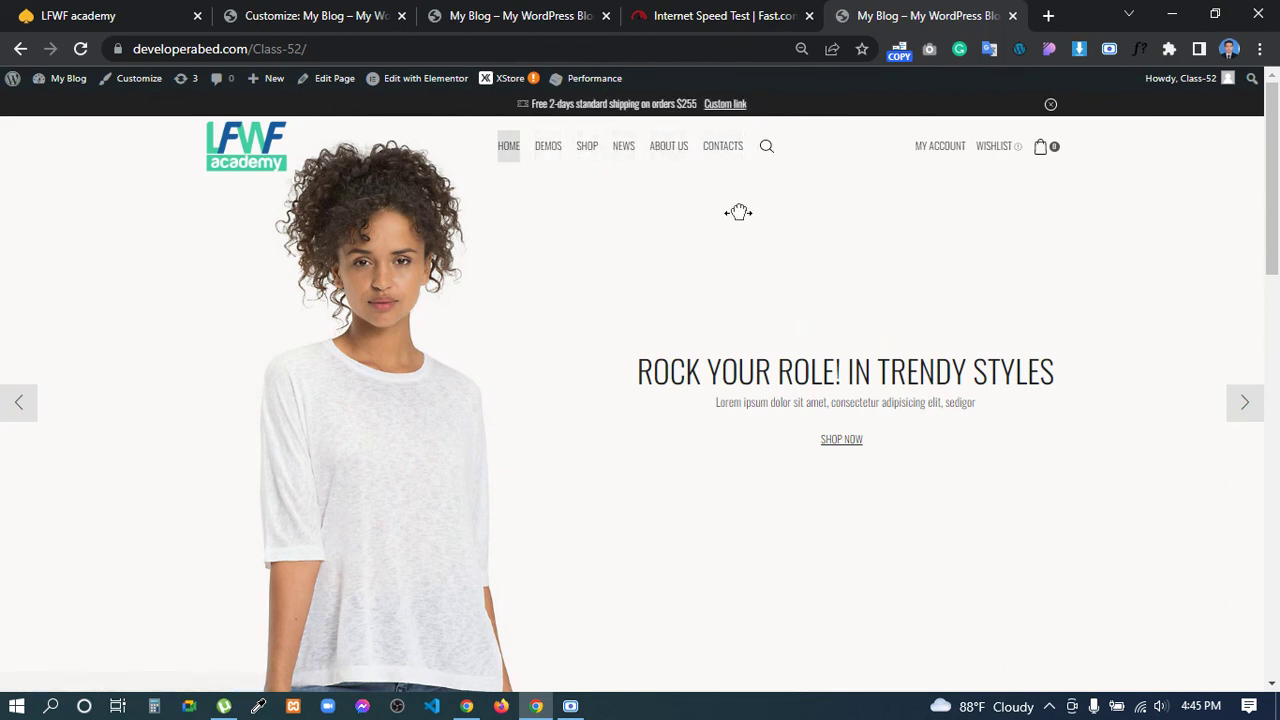
- Return to the Header Builder's multiple headers list and reopen the Home page header for editing
{"action": "left_click", "coordinate": [334, 10]}
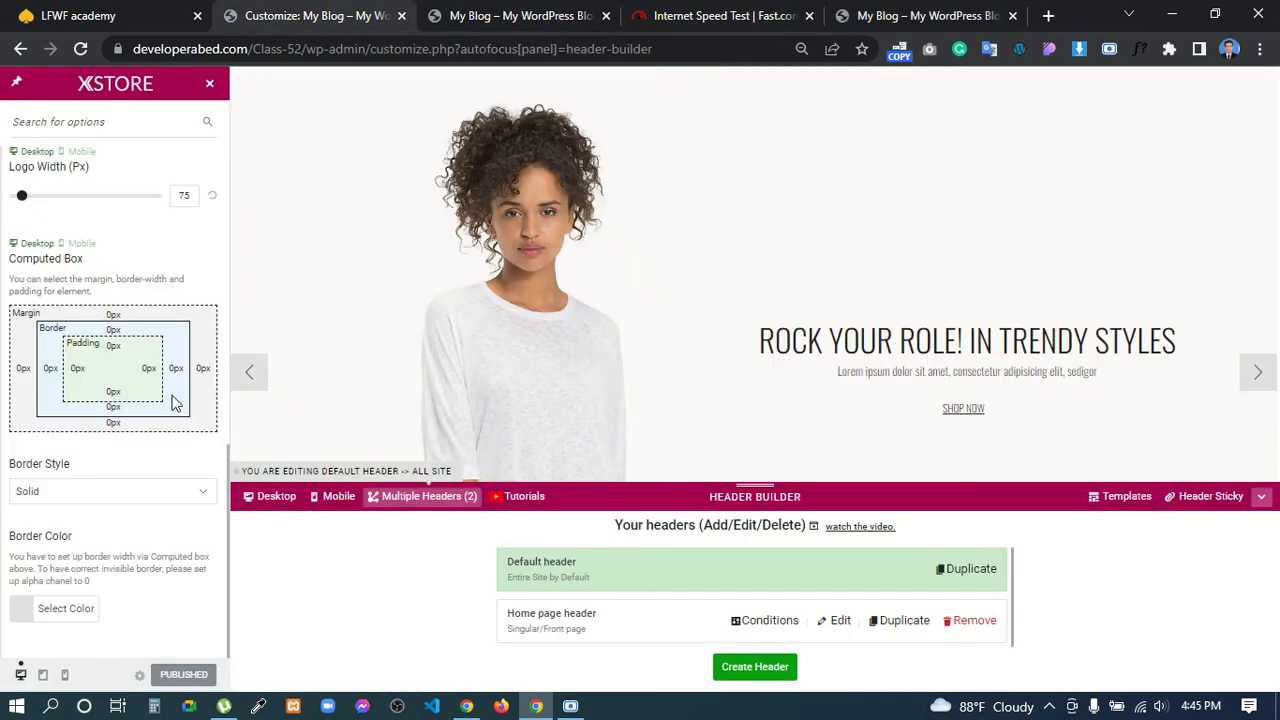
{"action": "scroll", "coordinate": [125, 393], "scroll_direction": "up", "scroll_amount": 7}
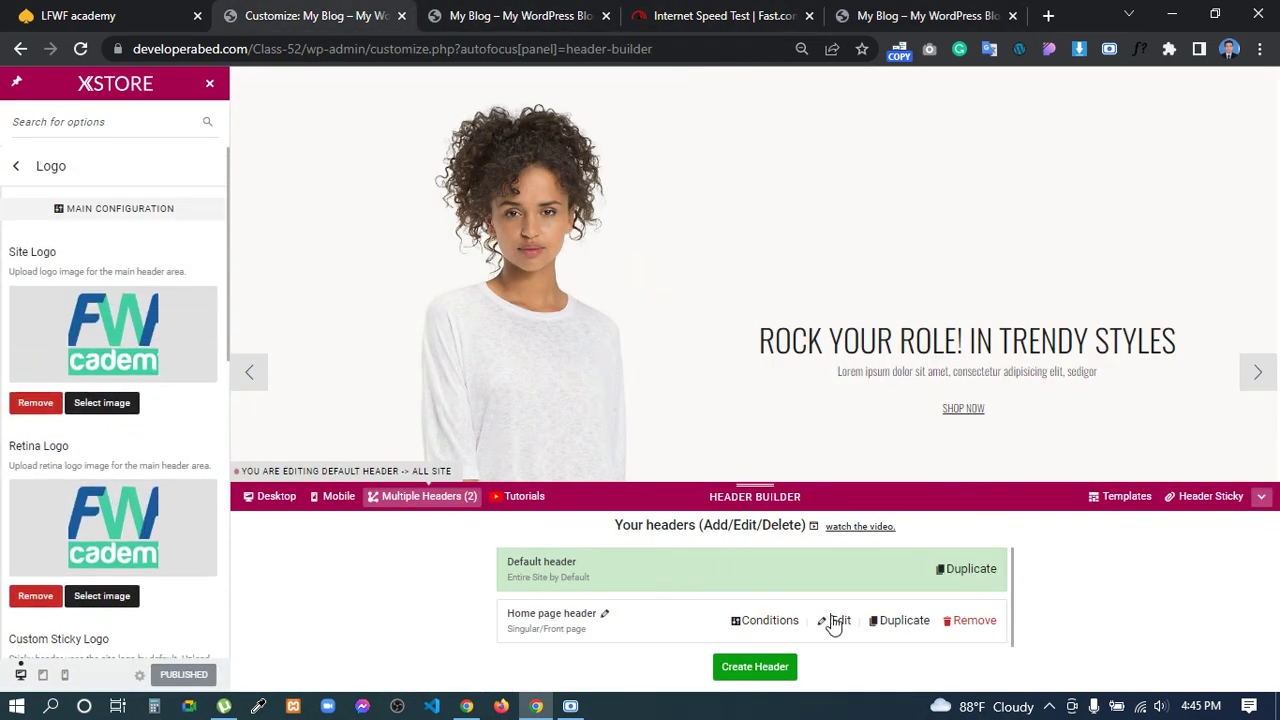
{"action": "left_click", "coordinate": [836, 621]}
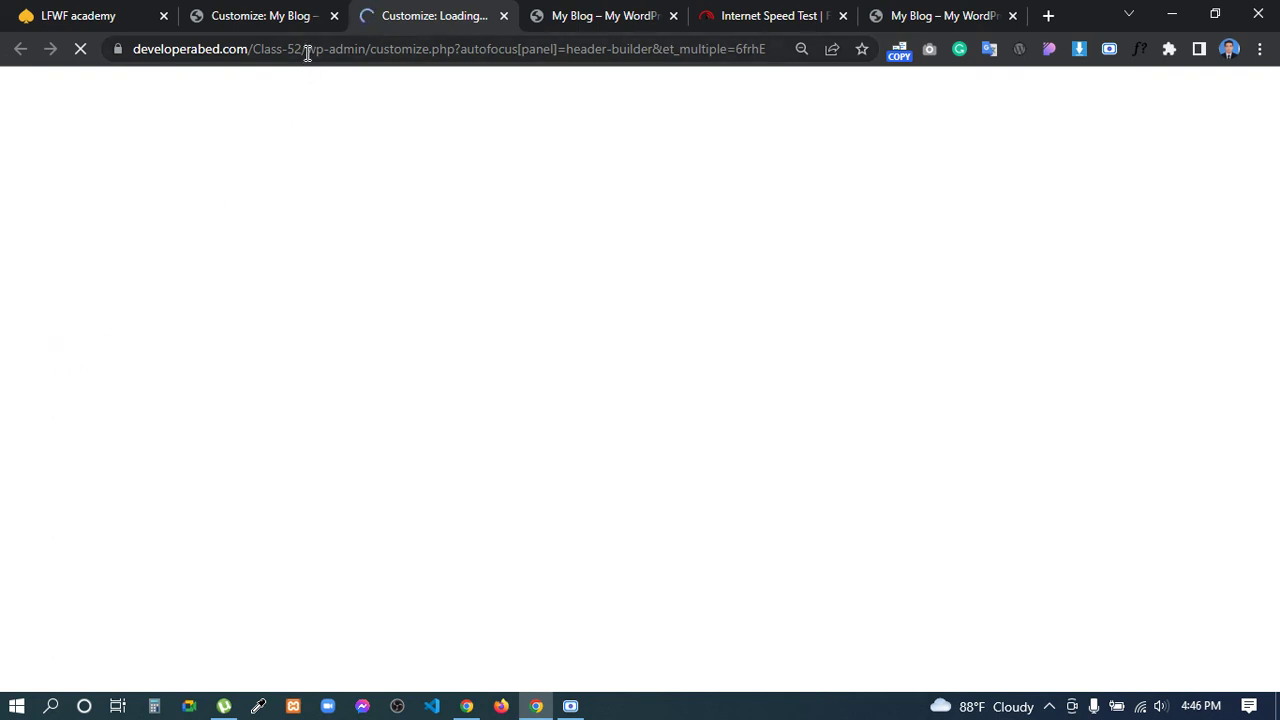
{"action": "left_click_drag", "start_coordinate": [310, 50], "coordinate": [110, 50]}
{"action": "key", "text": "ctrl+c"}
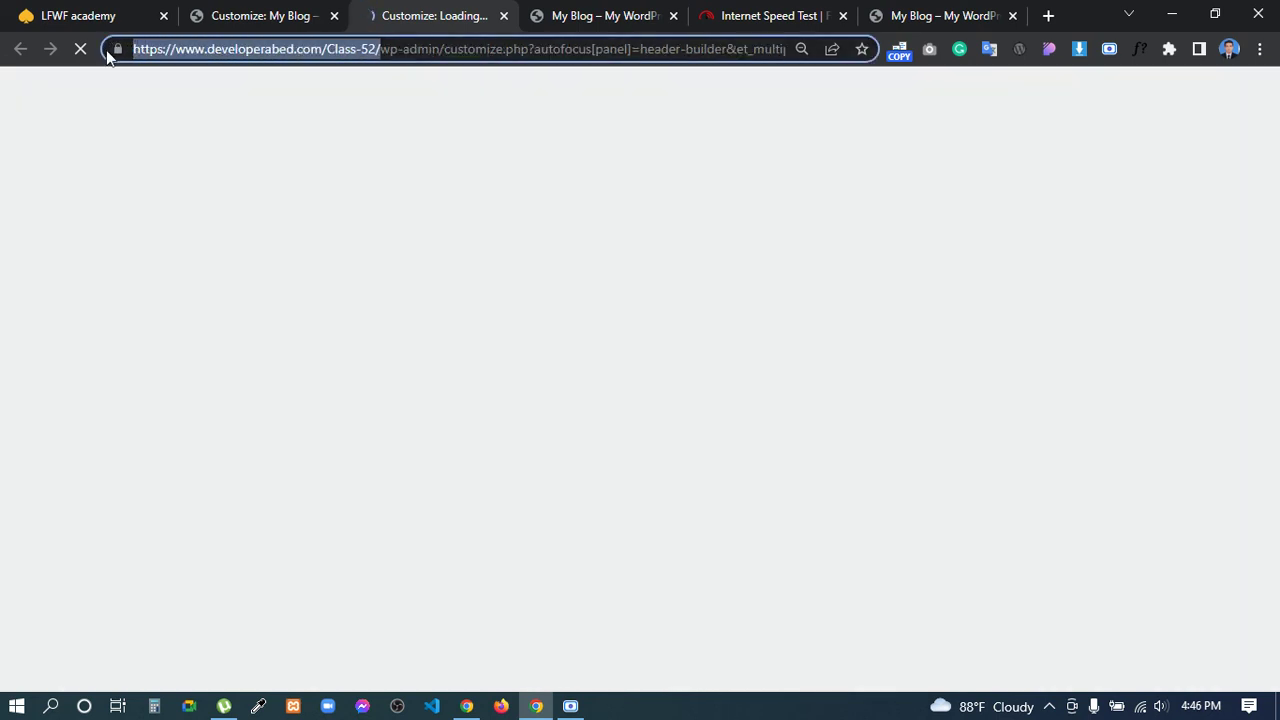
{"action": "left_click", "coordinate": [1260, 49]}
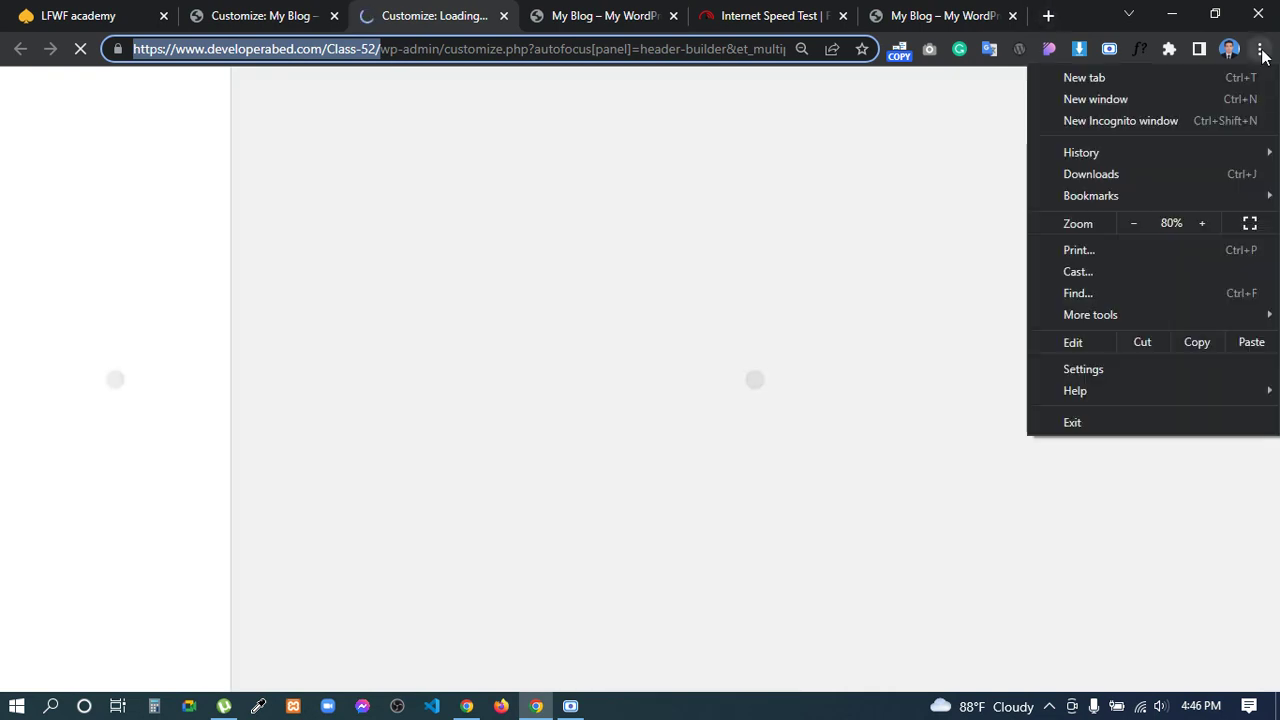
{"action": "left_click", "coordinate": [1130, 122]}
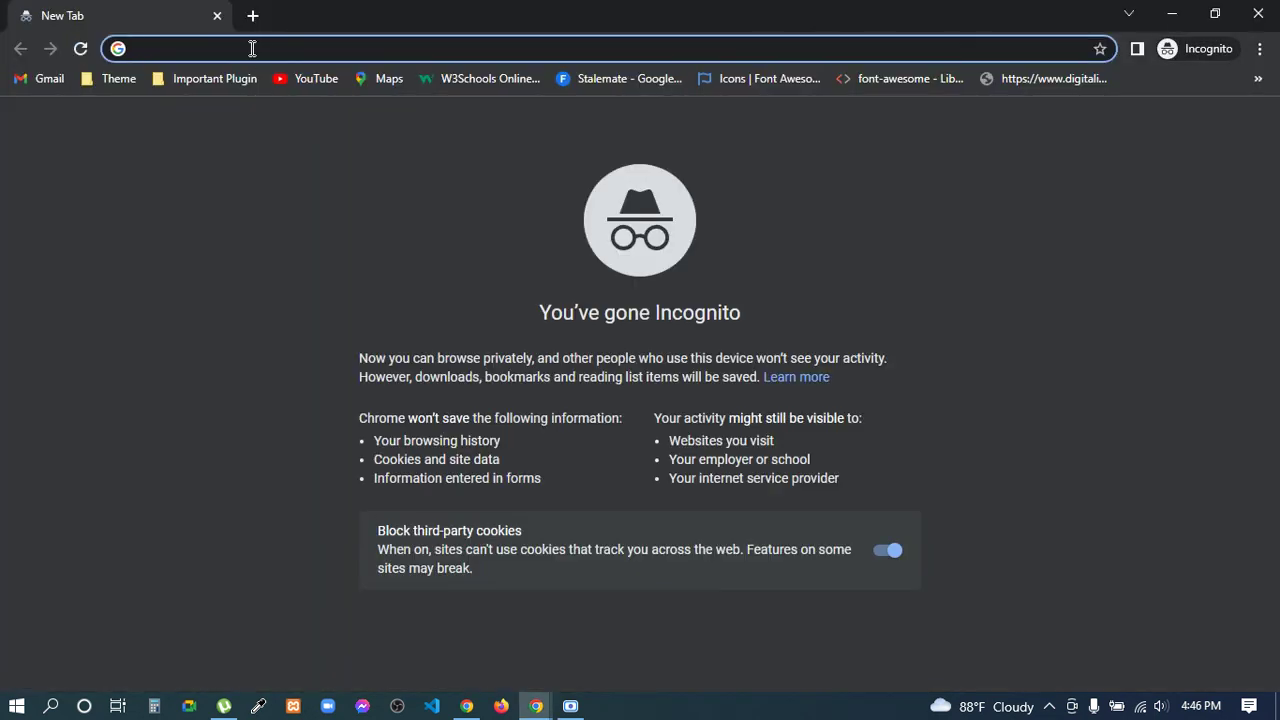
{"action": "key", "text": "ctrl+v"}
{"action": "key", "text": "Return"}
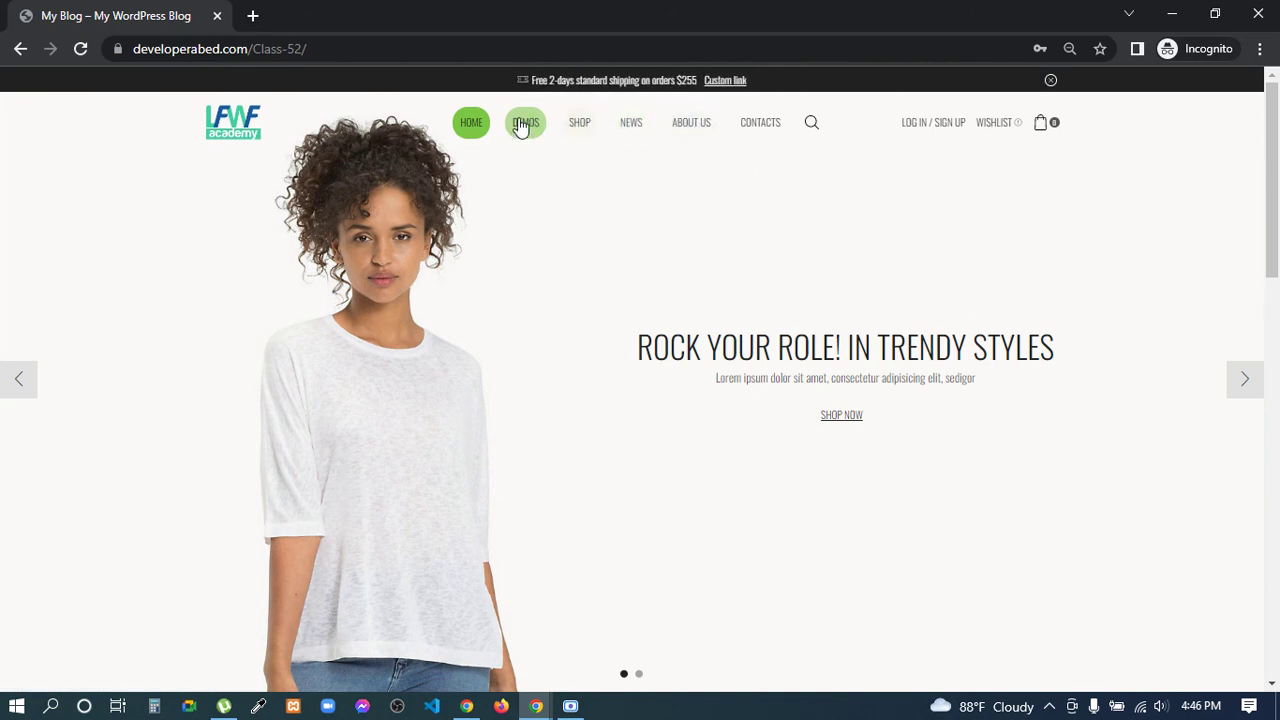
{"action": "left_click", "coordinate": [1259, 16]}
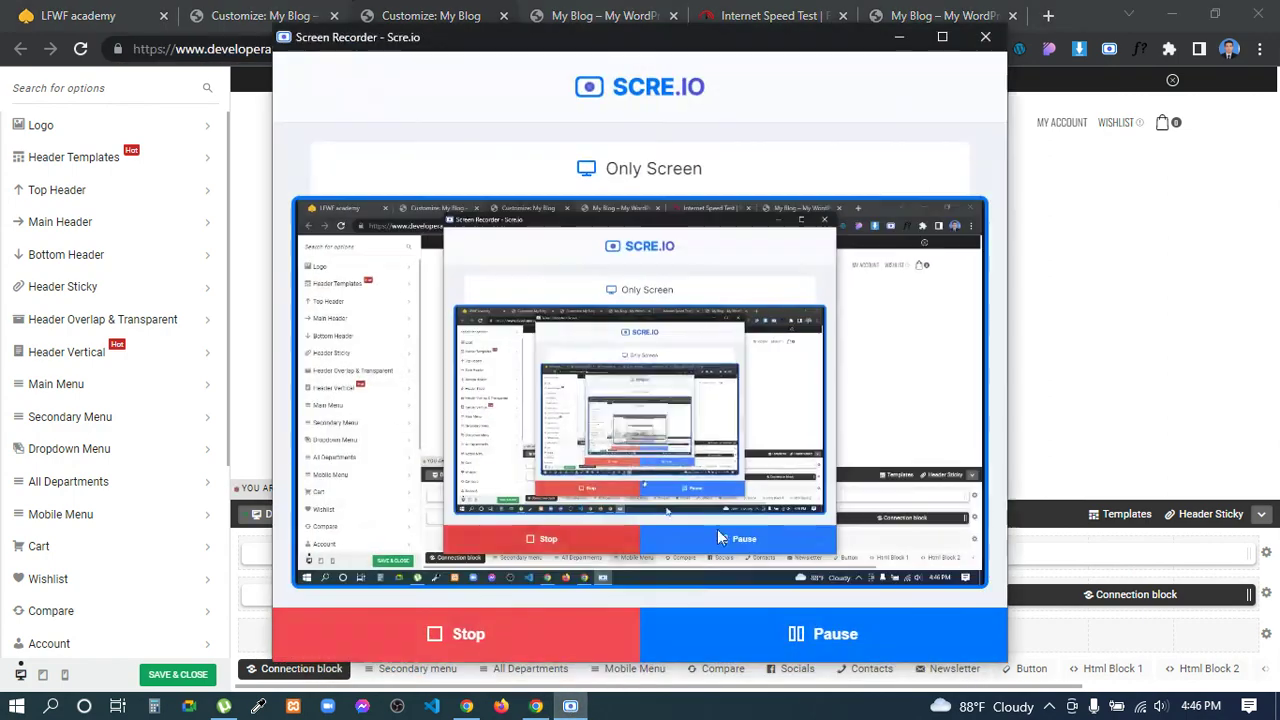